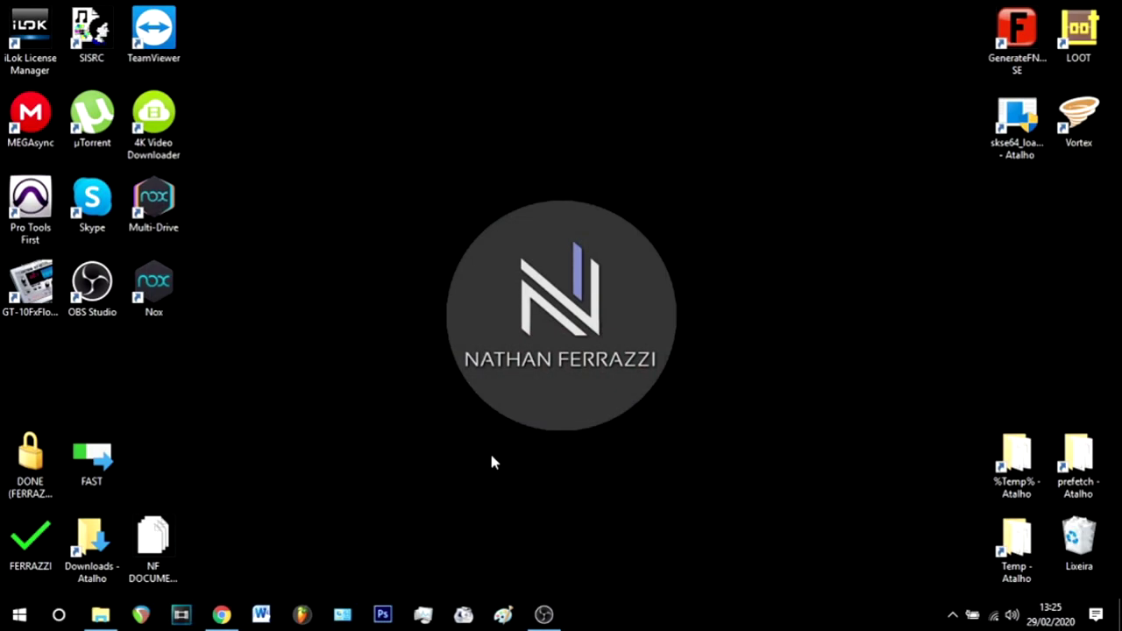
# Create a new folder on the desktop.
pyautogui.rightClick(401, 374)
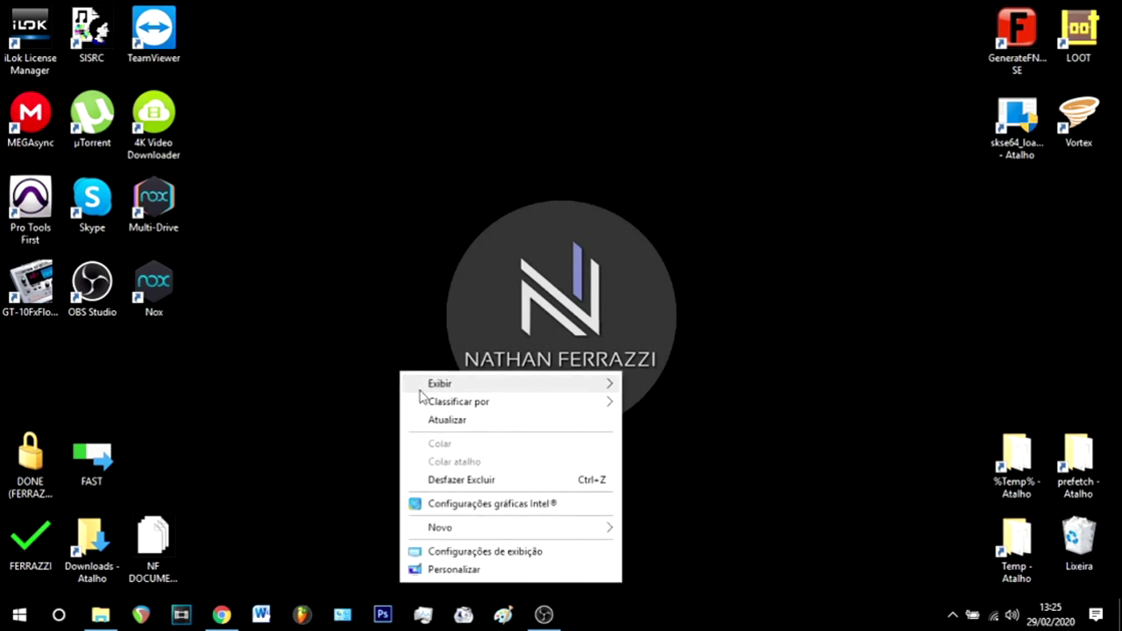
pyautogui.moveTo(438, 529)
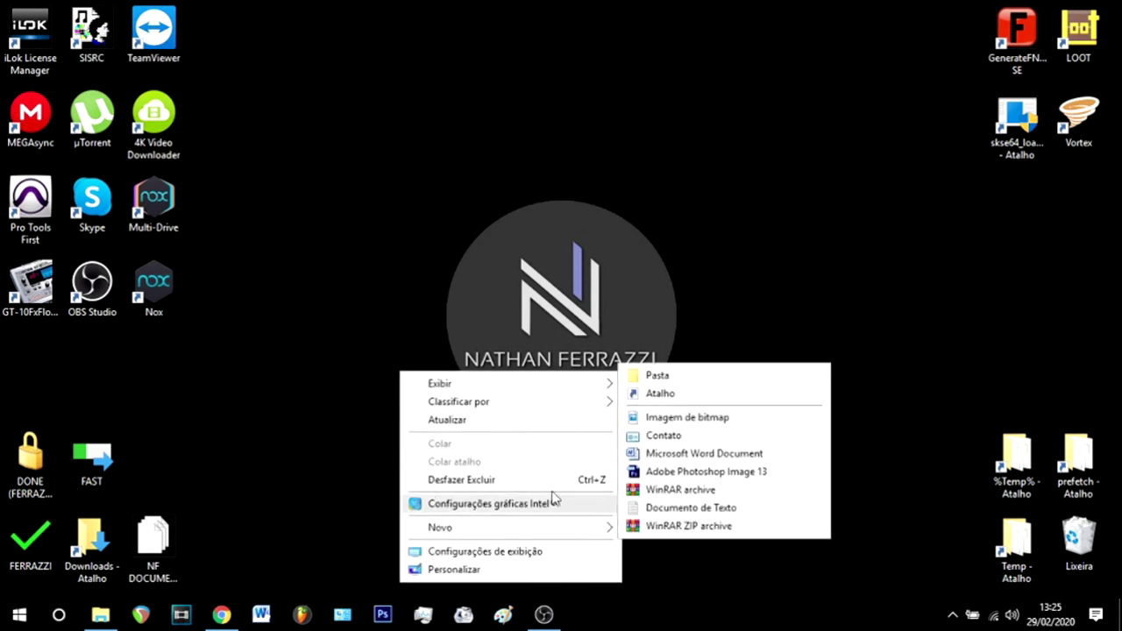
pyautogui.click(655, 379)
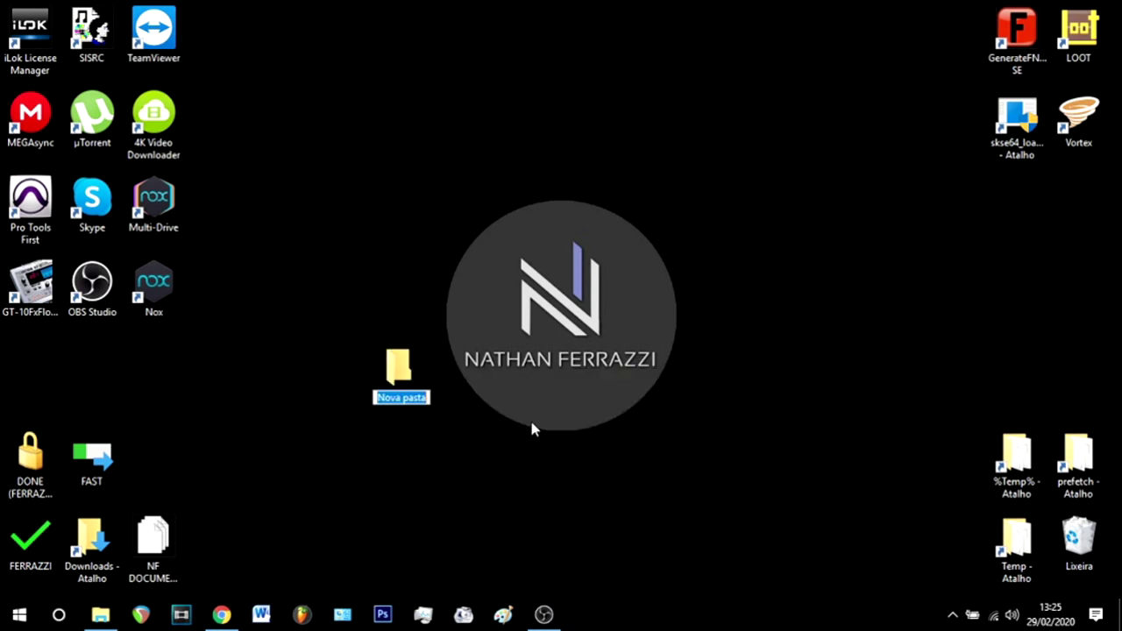
# Open the desktop folder with the green check mark and examine REAPER DOCUMENTS and the 2- VS PACK folder inside 2- JOBS.
pyautogui.click(36, 560)
pyautogui.doubleClick(35, 548)
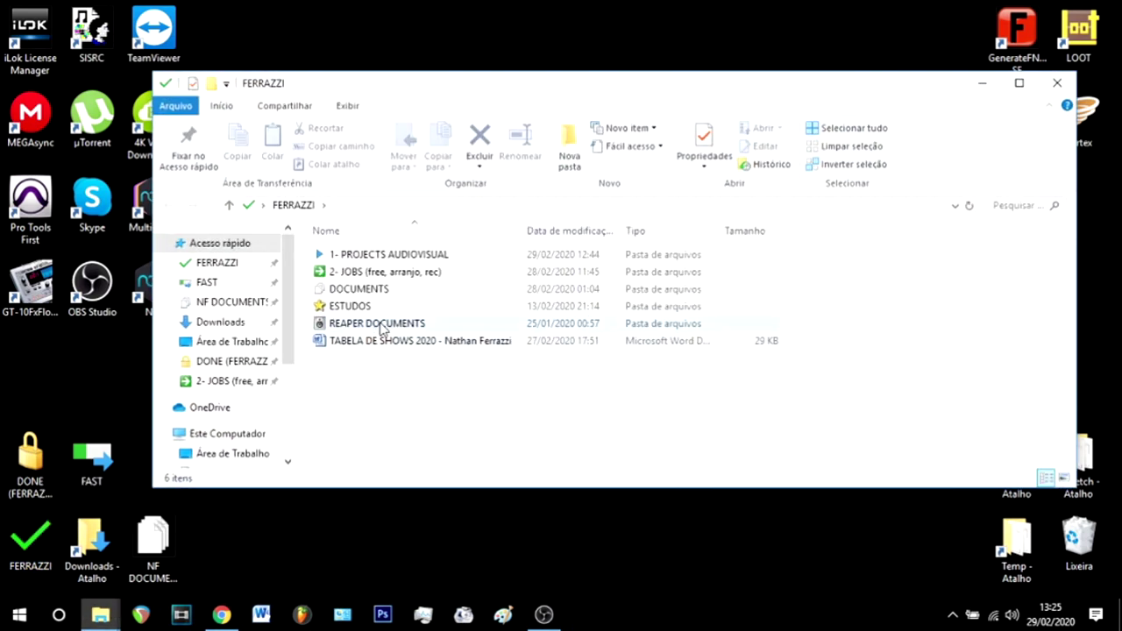
pyautogui.click(381, 329)
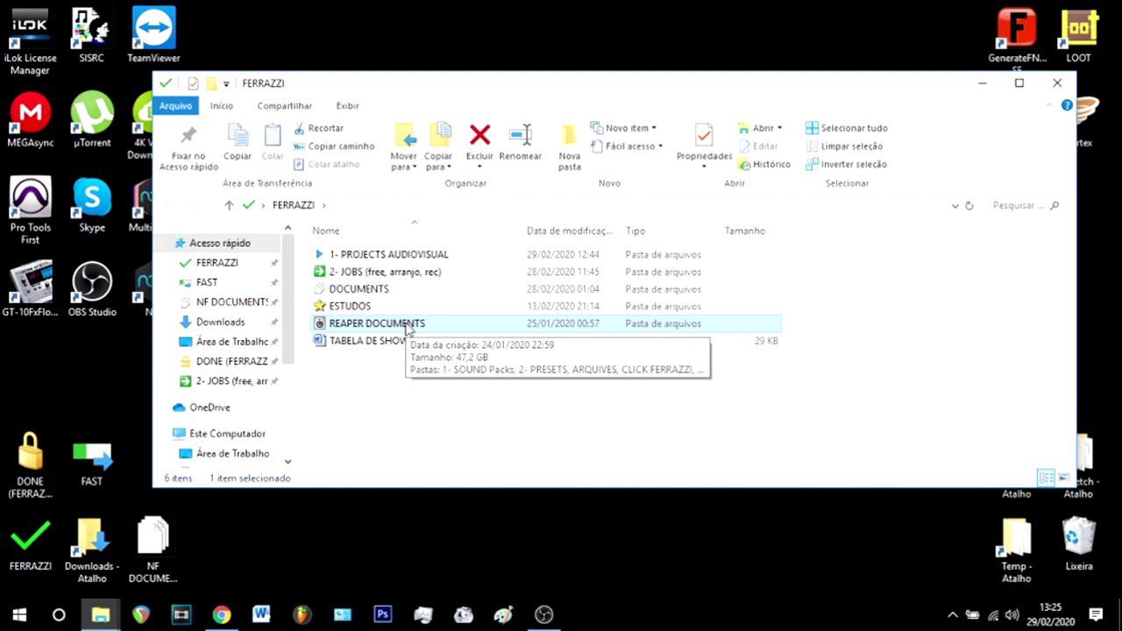
pyautogui.click(414, 360)
pyautogui.click(420, 323)
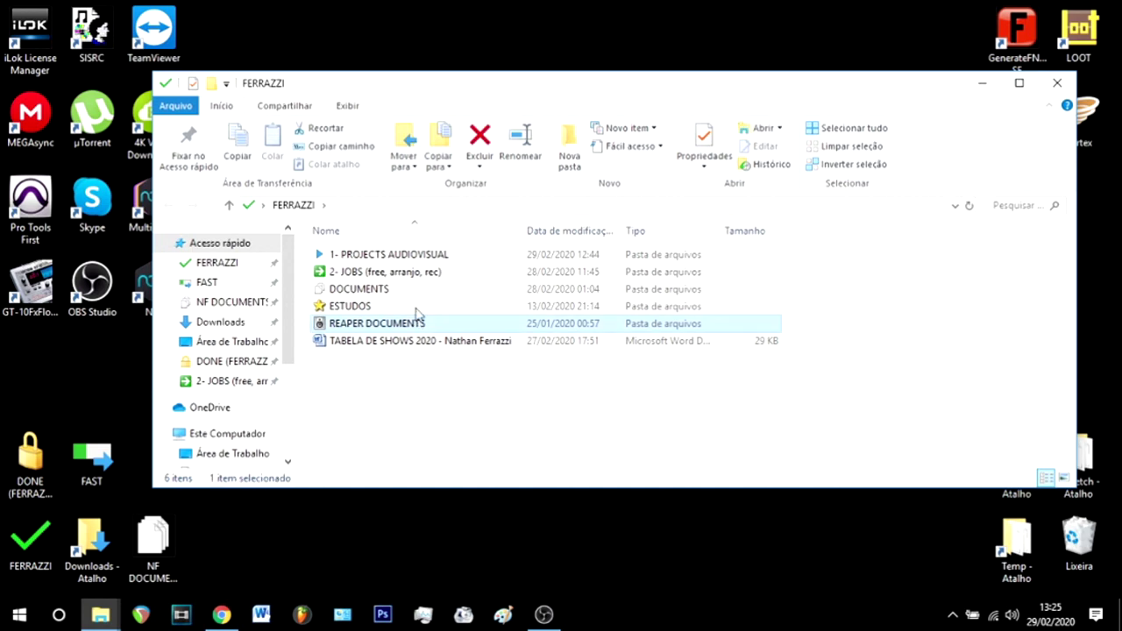
pyautogui.doubleClick(413, 277)
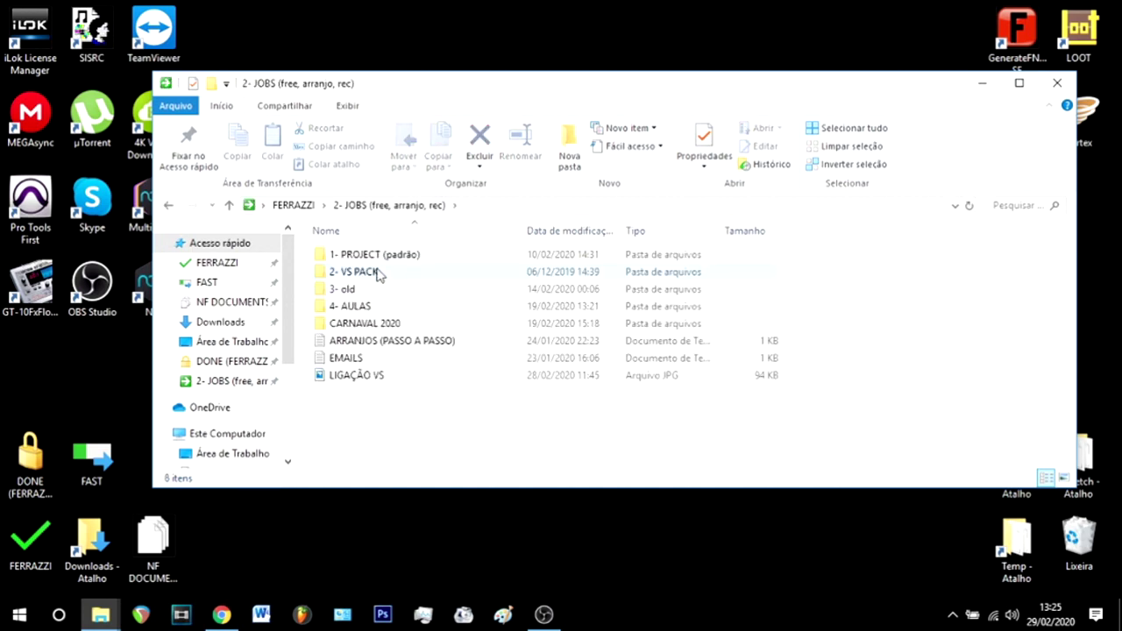
pyautogui.click(399, 276)
pyautogui.moveTo(406, 276)
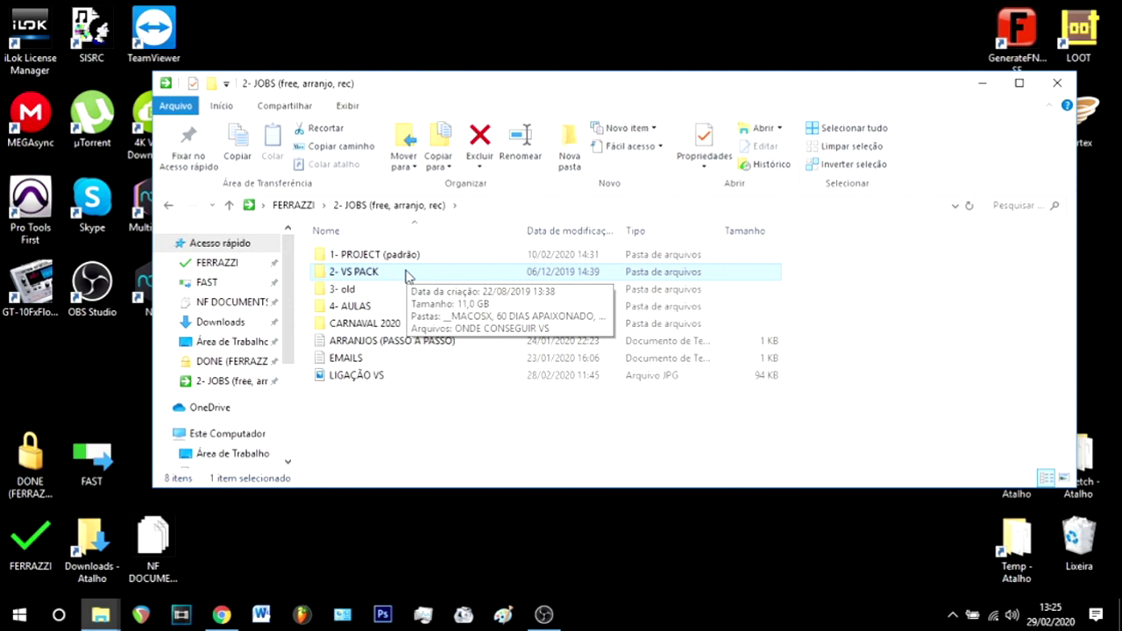
# Examine the contents of 1- PROJECTS AUDIOVISUAL and the 3- old folder inside 2- JOBS.
pyautogui.hotkey('alt', 'Up')
pyautogui.click(377, 256)
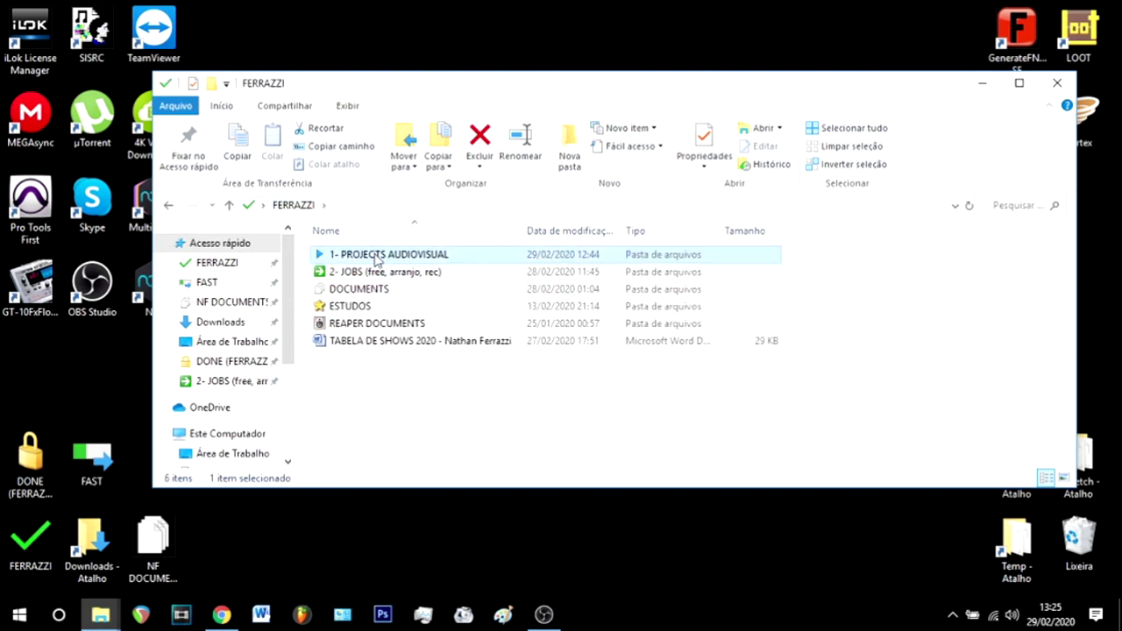
pyautogui.doubleClick(377, 255)
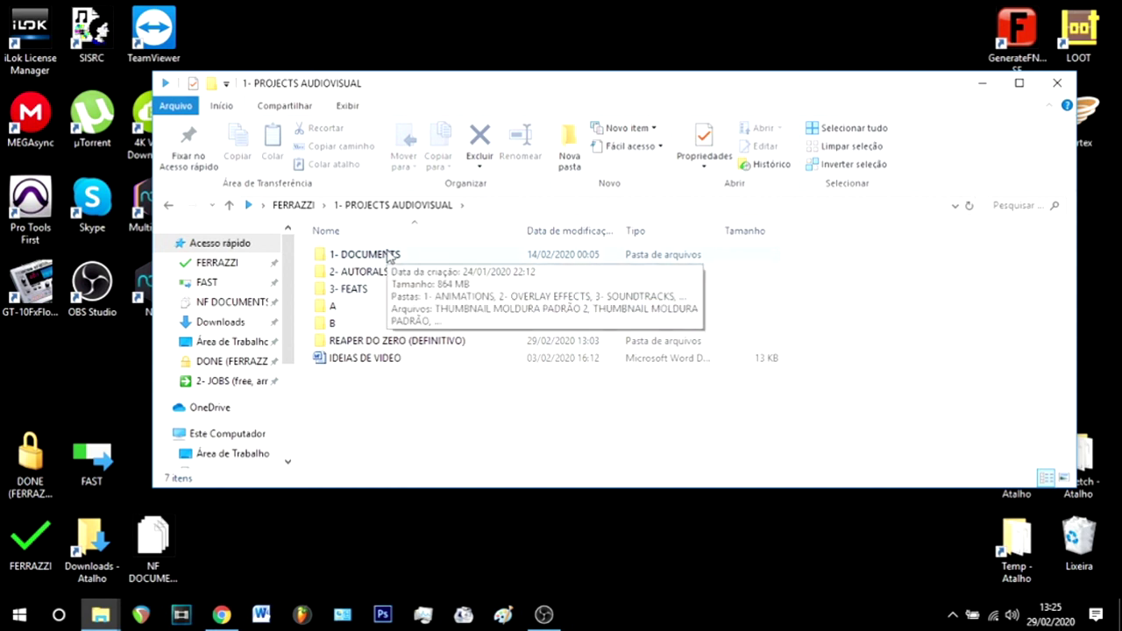
pyautogui.click(231, 380)
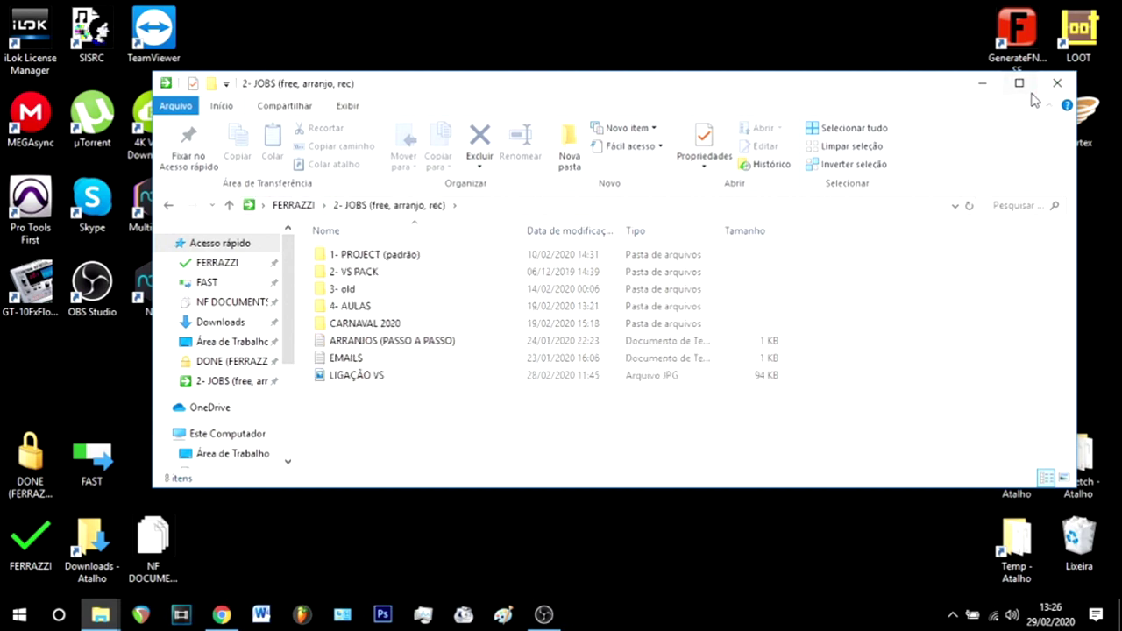
pyautogui.press('3')
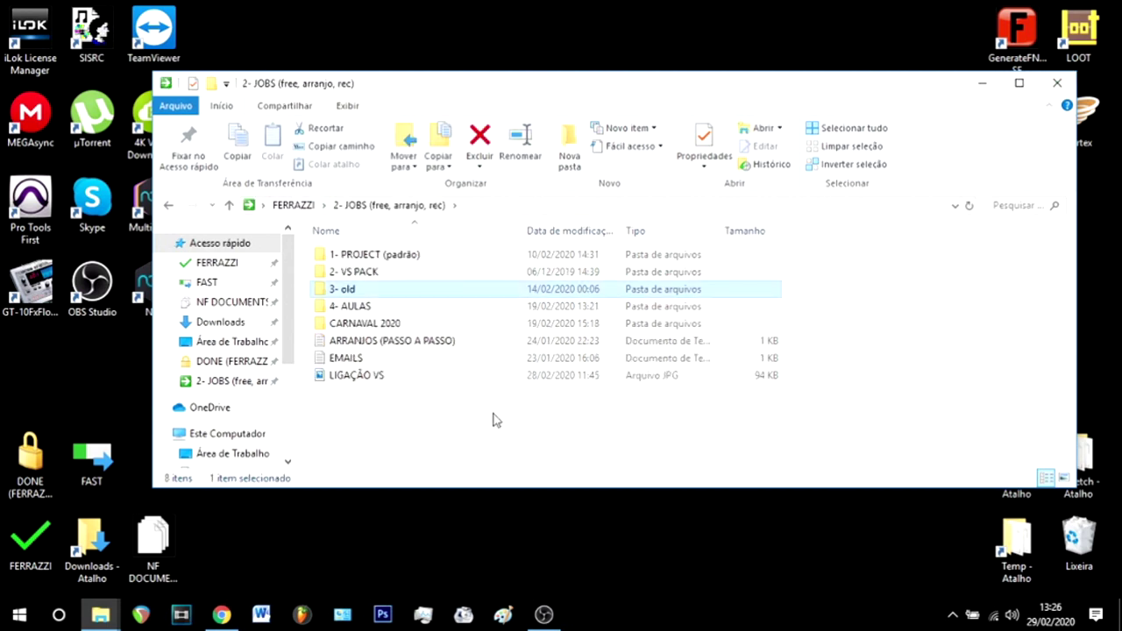
pyautogui.doubleClick(426, 289)
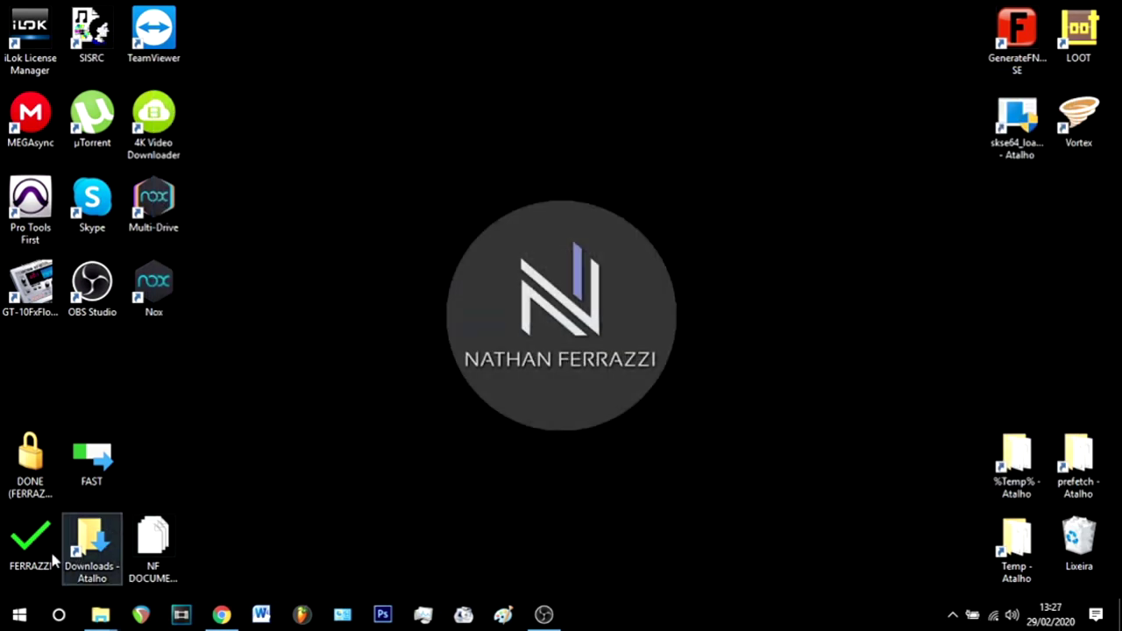
# Find the reaper5965_x64-install installer in the main work folder under DOCUMENTS, 1- PROGRAMS, 1- Reaper.
pyautogui.click(50, 553)
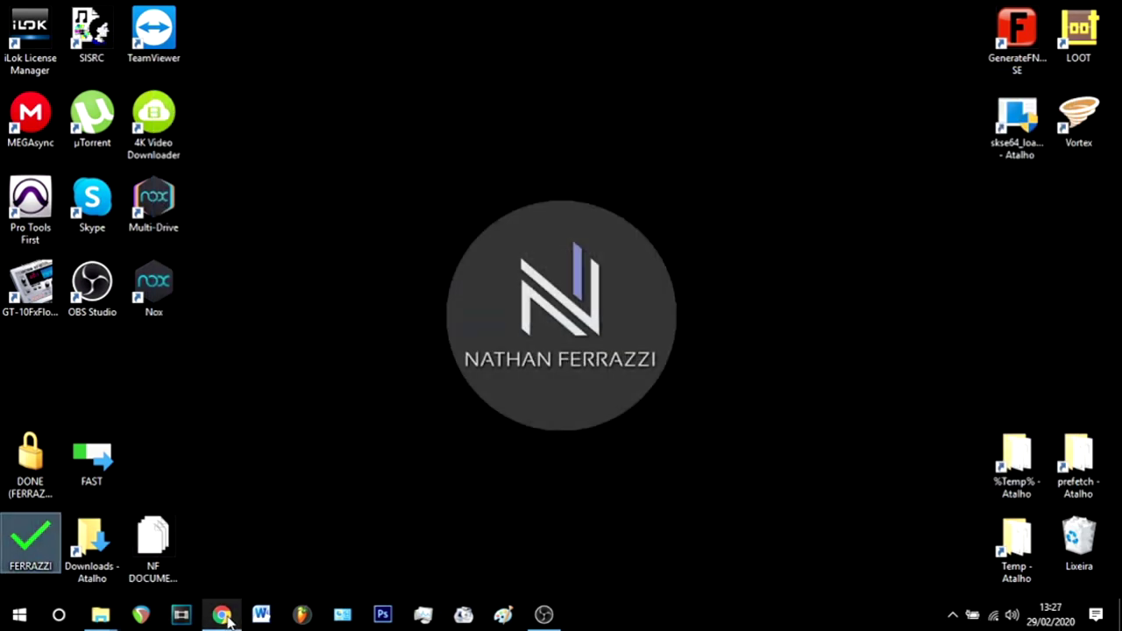
pyautogui.click(224, 544)
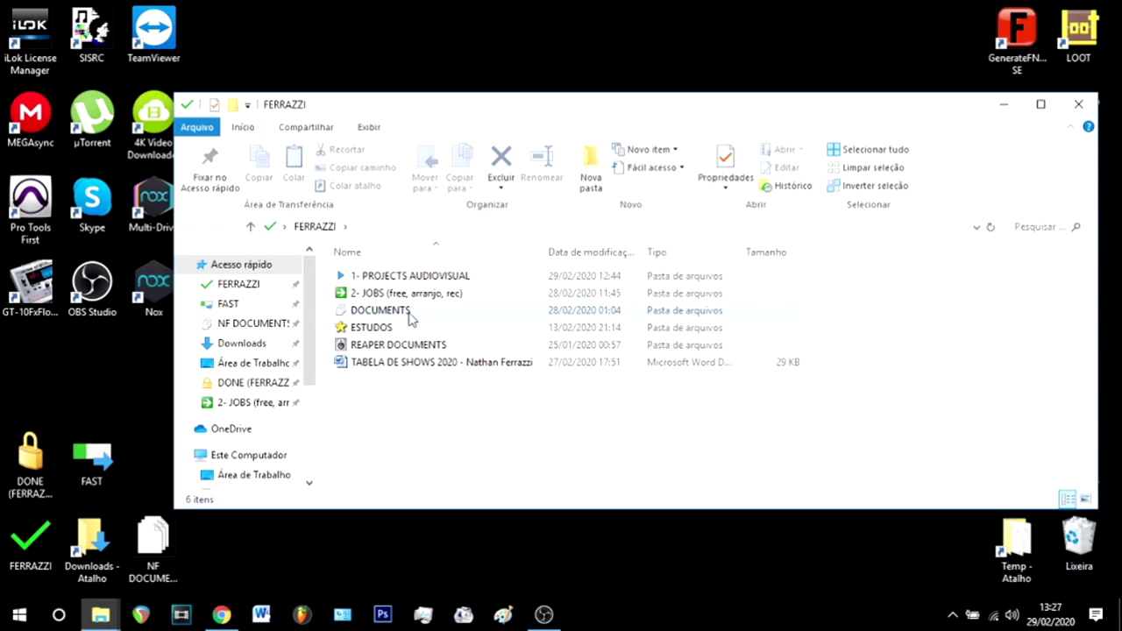
pyautogui.doubleClick(409, 316)
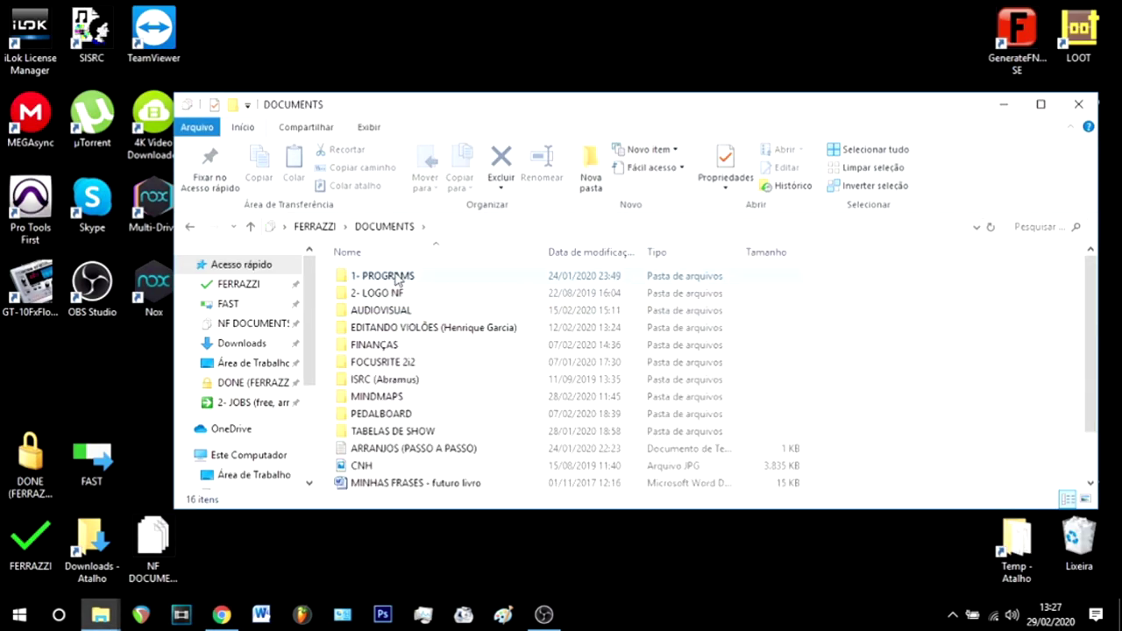
pyautogui.doubleClick(397, 279)
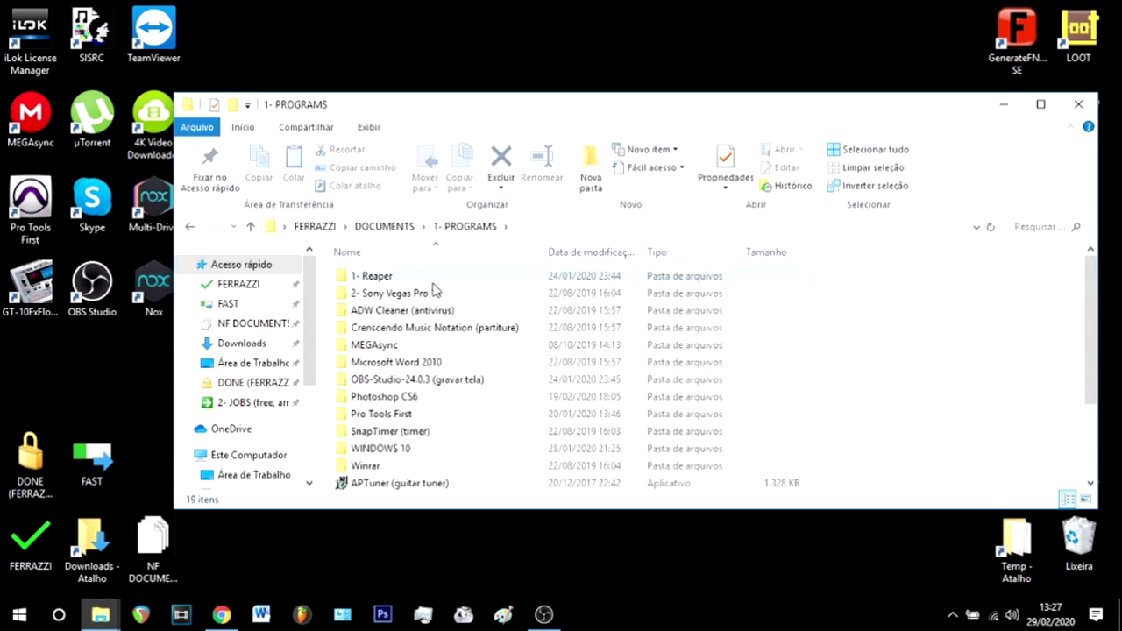
pyautogui.doubleClick(433, 280)
pyautogui.click(433, 293)
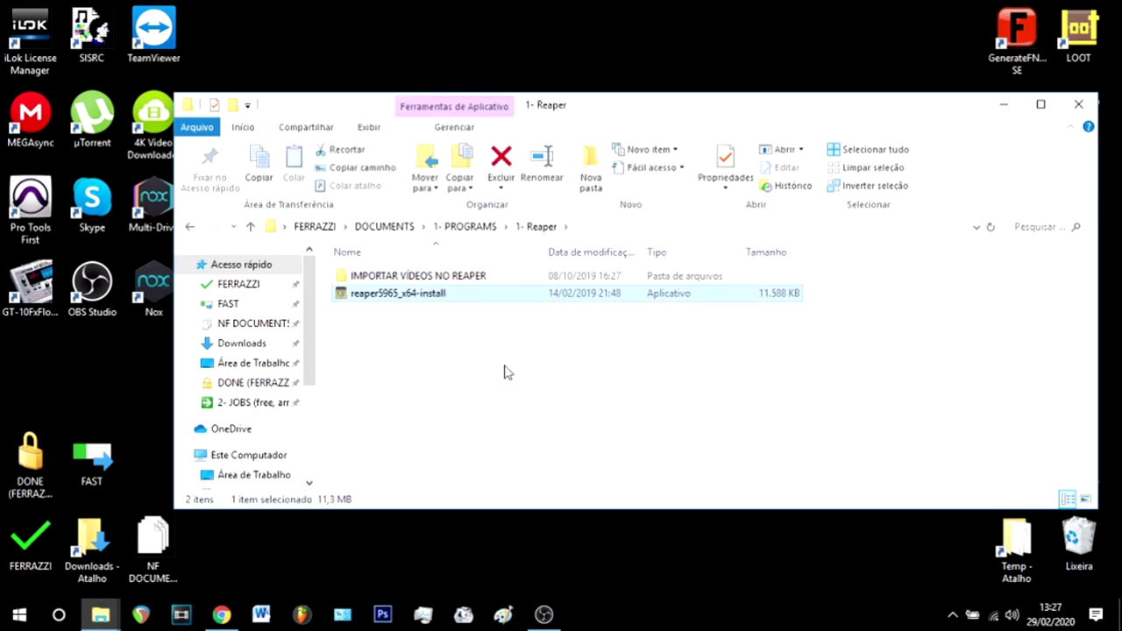
# Install REAPER v5.965 (x64), finish the setup and launch the program.
pyautogui.click(651, 438)
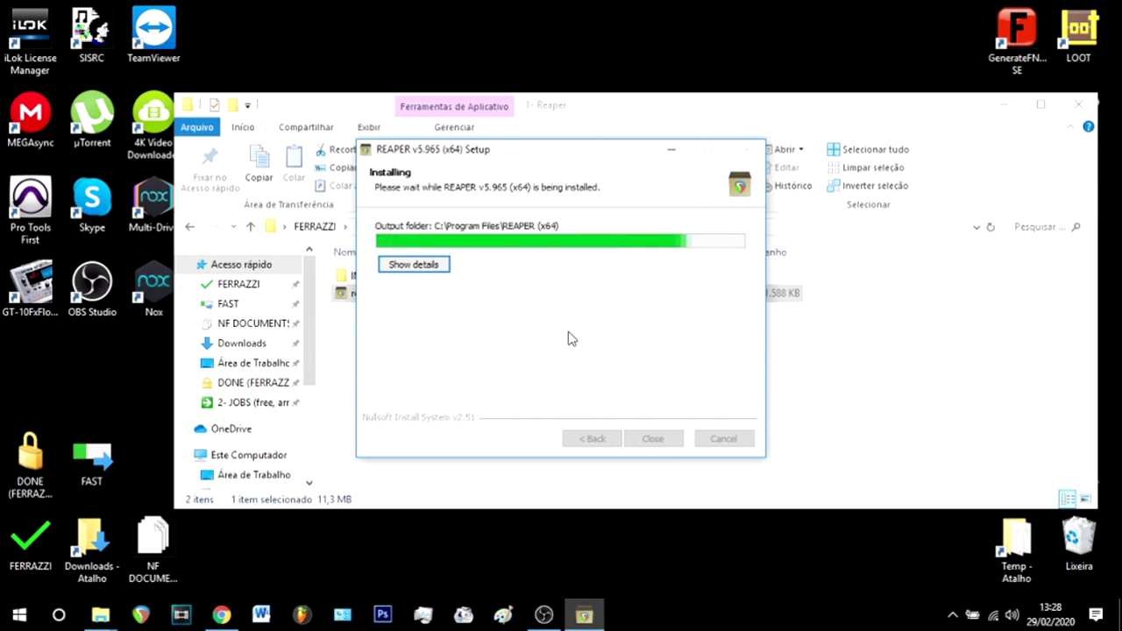
pyautogui.click(664, 441)
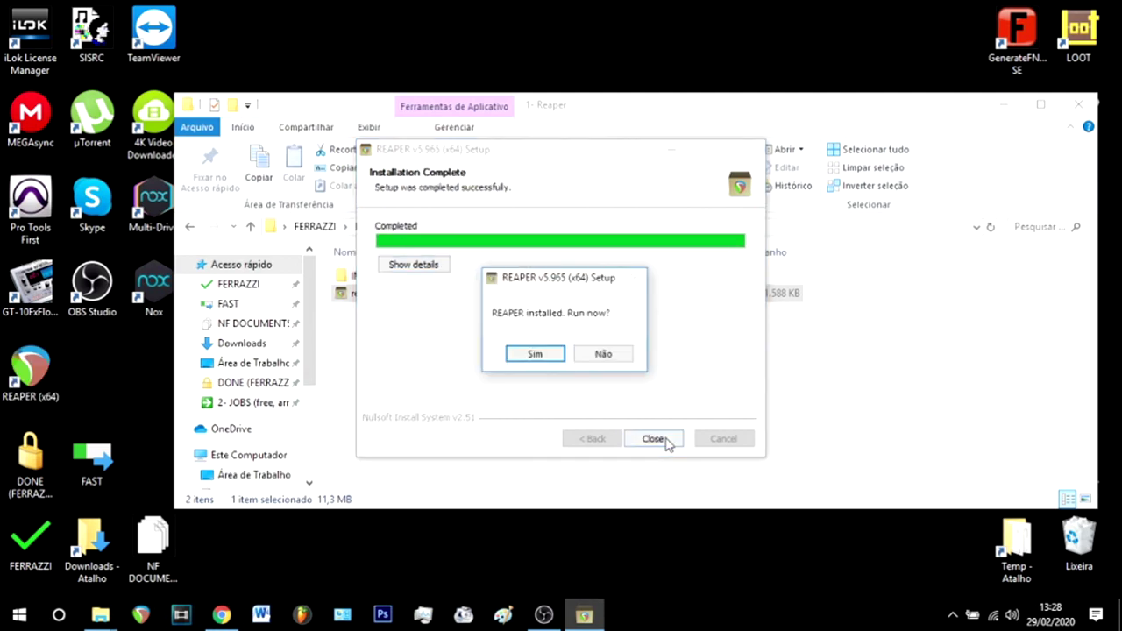
pyautogui.click(549, 355)
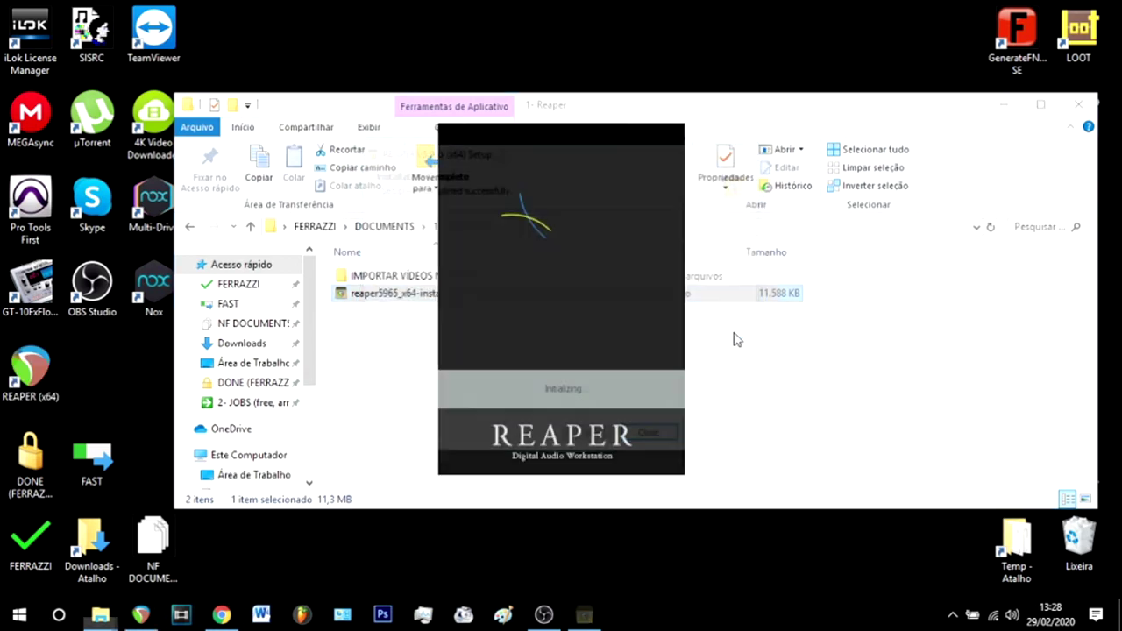
pyautogui.moveTo(41, 375)
pyautogui.mouseDown()
pyautogui.moveTo(105, 375)
pyautogui.moveTo(35, 366)
pyautogui.mouseUp()
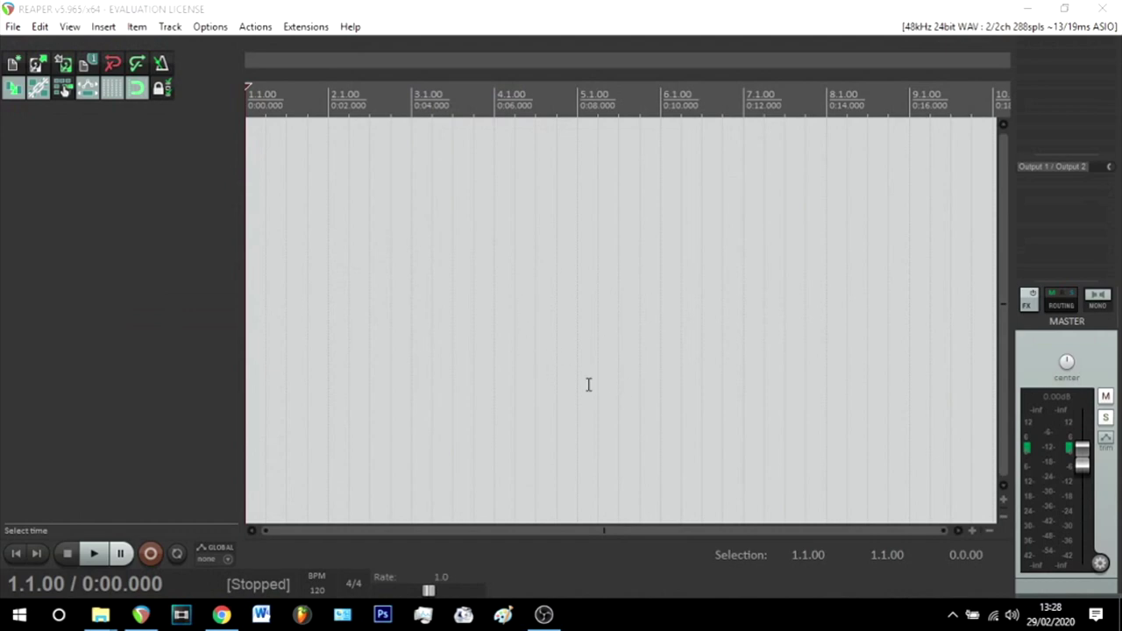
# Open the audio device preferences and set the audio system to ASIO.
pyautogui.click(966, 33)
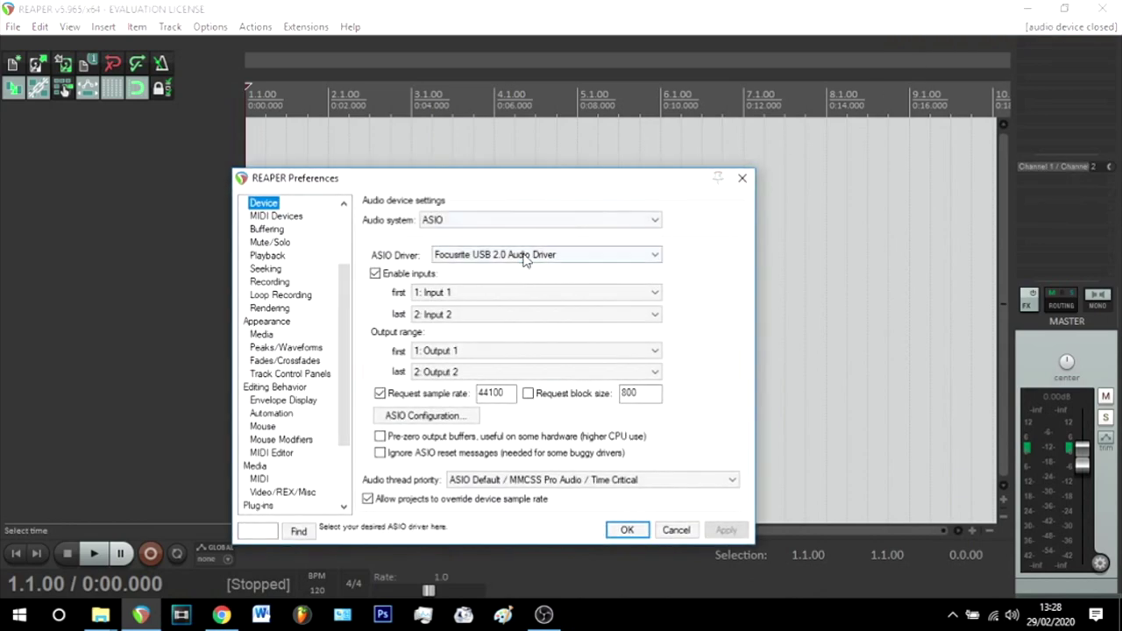
pyautogui.click(506, 220)
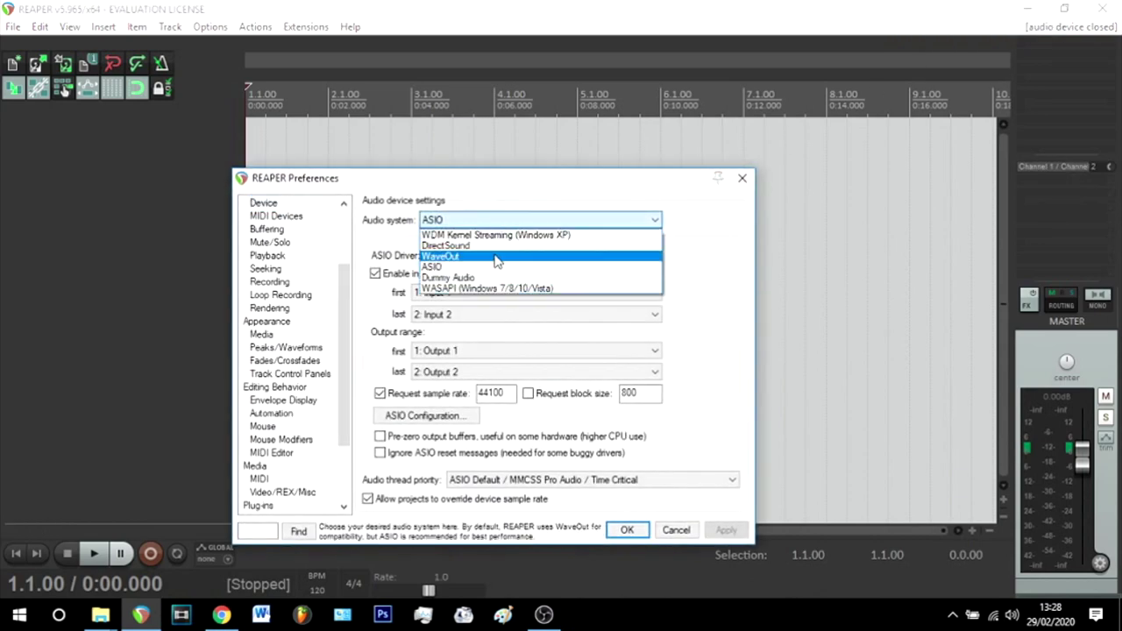
pyautogui.click(497, 257)
pyautogui.click(506, 221)
pyautogui.scroll(-1, 476, 272)
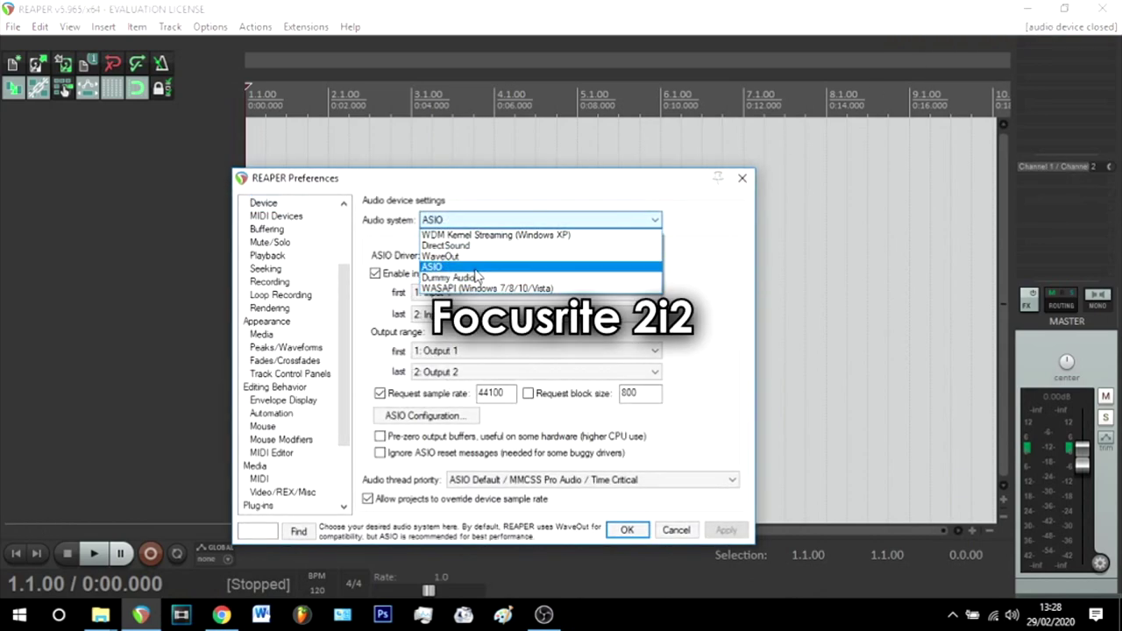
pyautogui.click(476, 268)
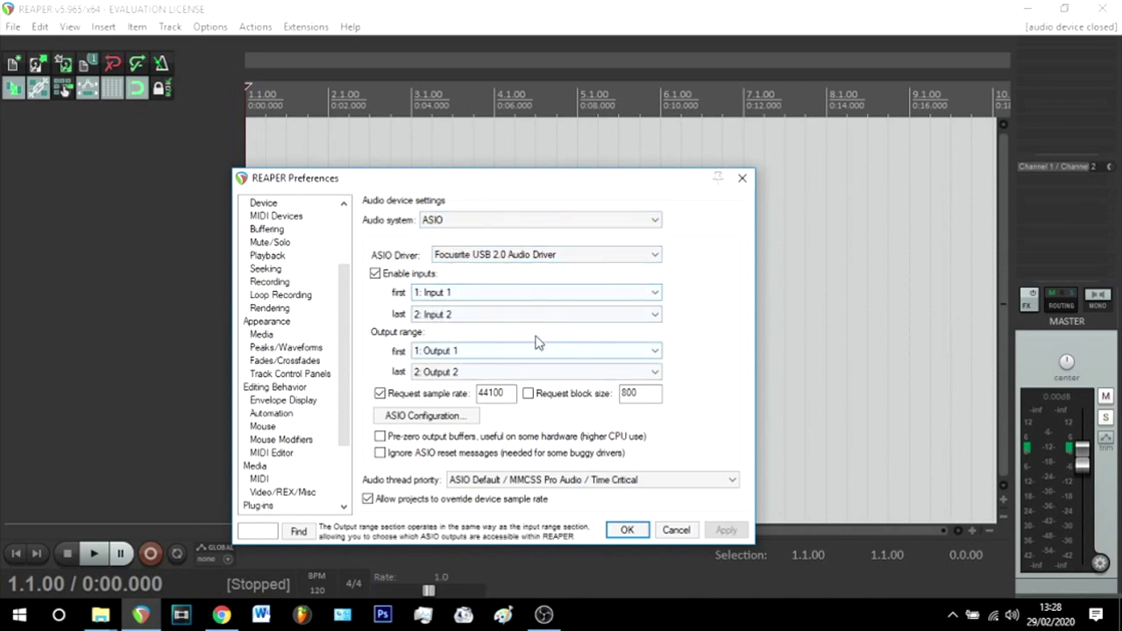
# Set the Focusrite ASIO driver's buffer length to 6 ms and accept the audio device preferences.
pyautogui.click(473, 419)
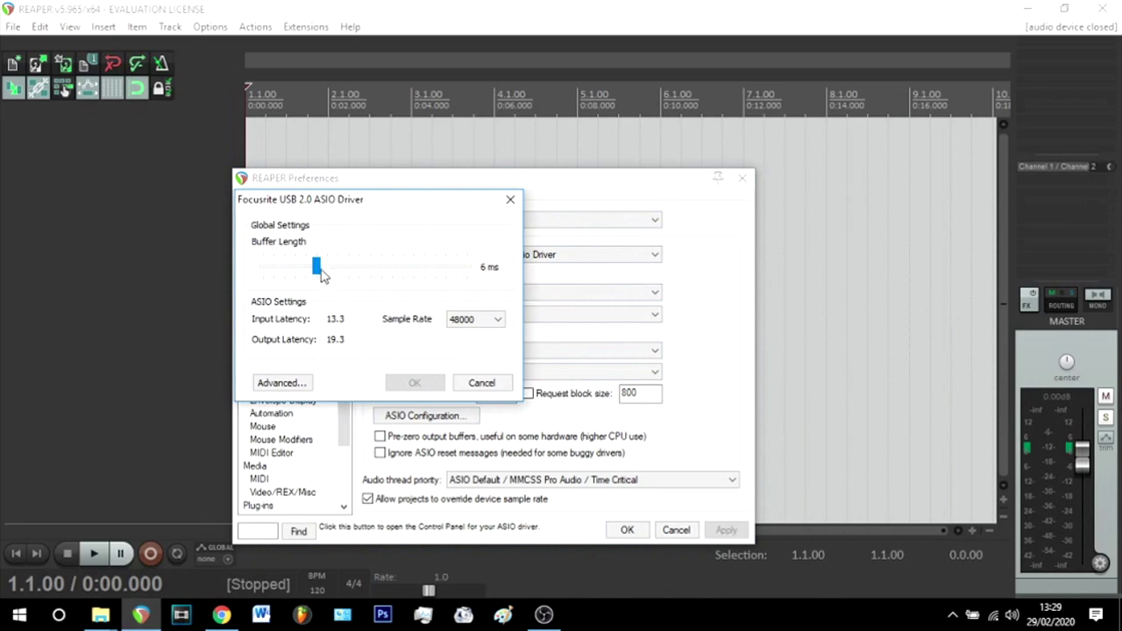
pyautogui.moveTo(321, 275)
pyautogui.mouseDown()
pyautogui.moveTo(353, 275)
pyautogui.moveTo(321, 279)
pyautogui.mouseUp()
pyautogui.click(424, 389)
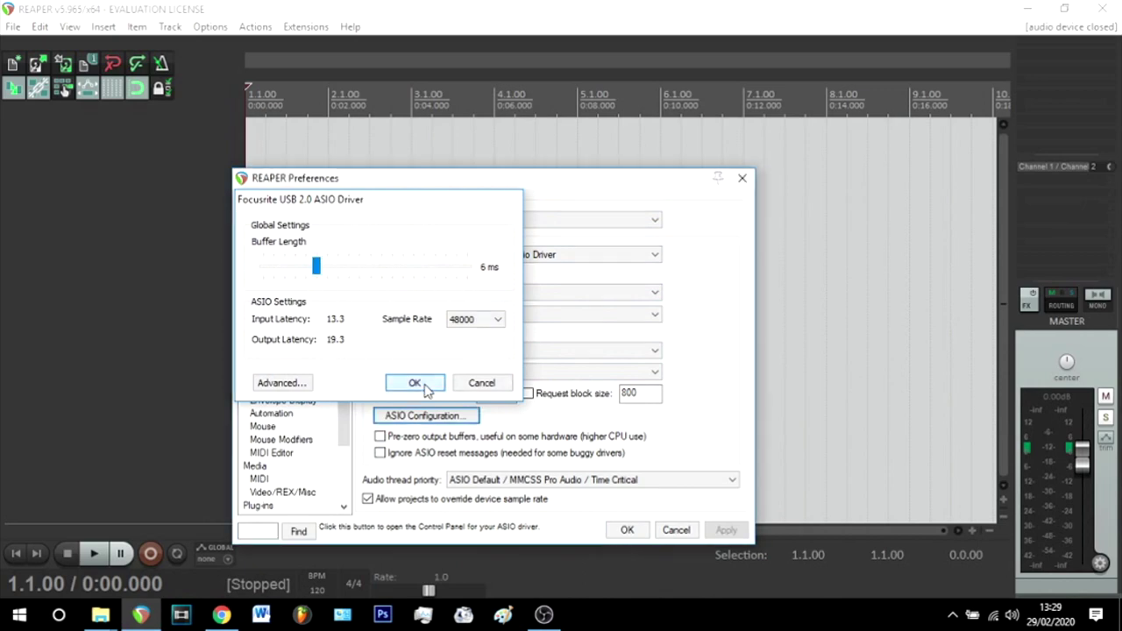
pyautogui.click(630, 531)
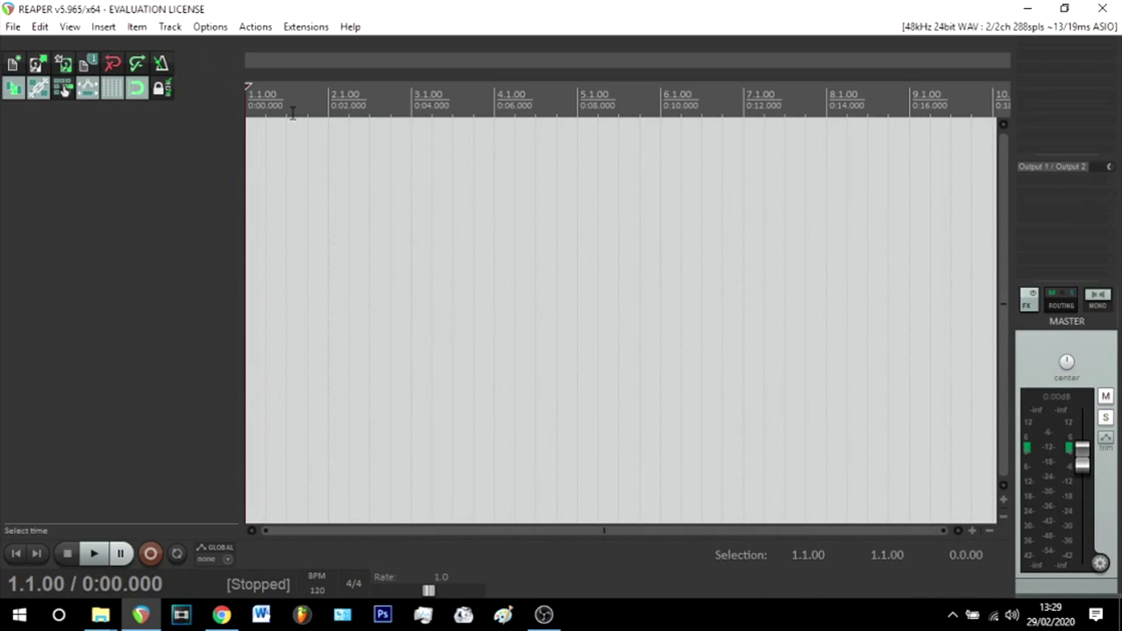
# Choose the REAPER CONFIGURATION file from REAPER DOCUMENTS, ARQUIVES in the main work folder for a configuration import.
pyautogui.click(210, 27)
pyautogui.click(285, 617)
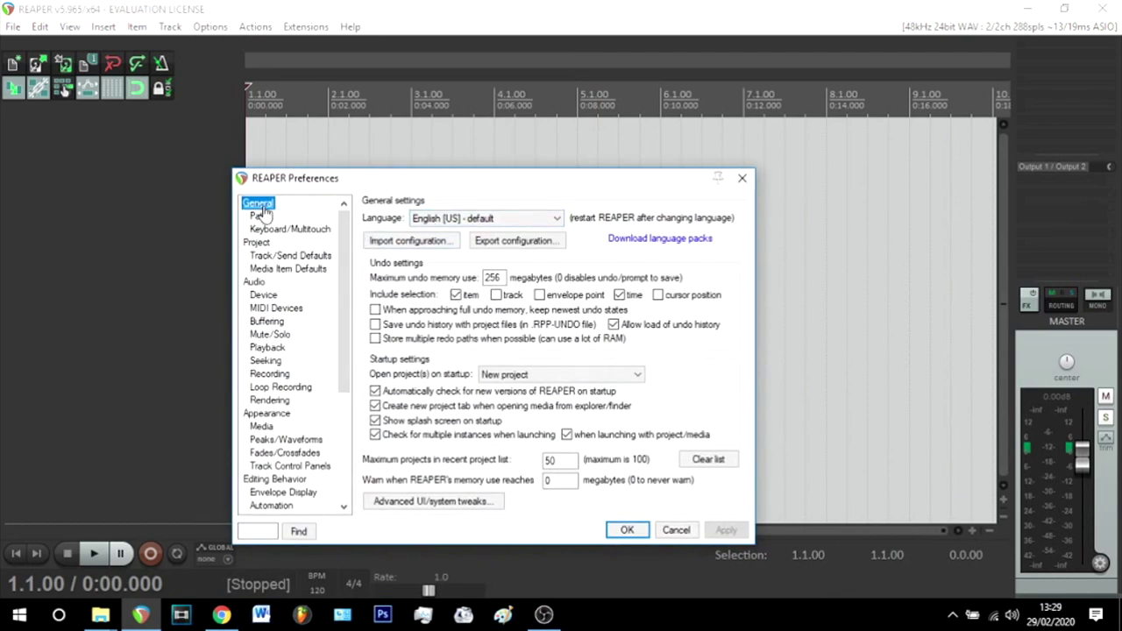
pyautogui.click(454, 247)
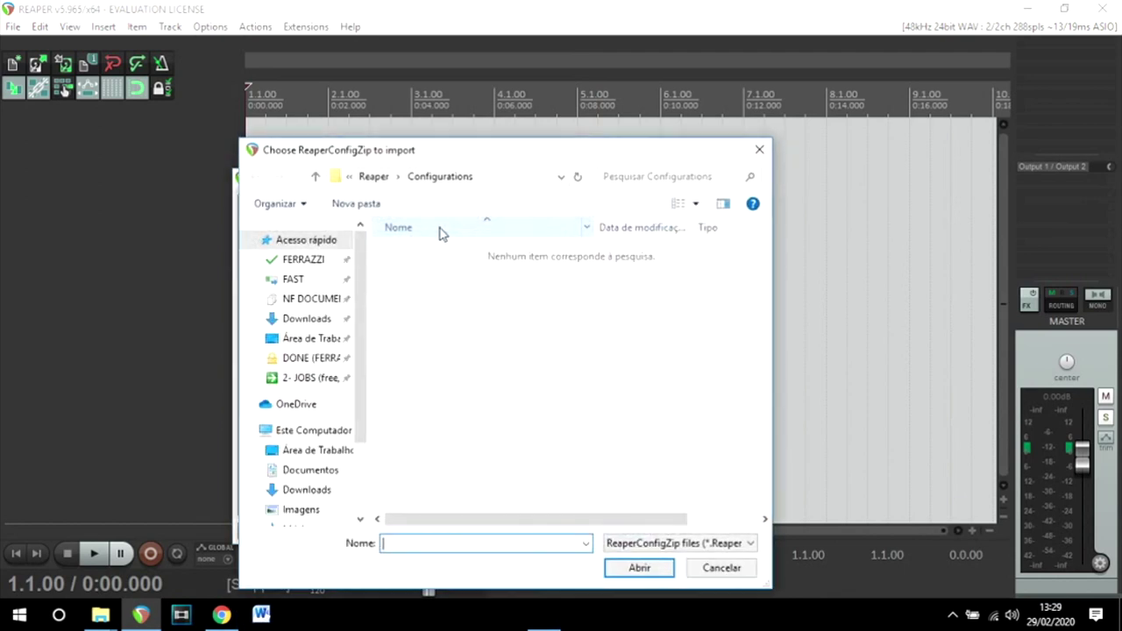
pyautogui.click(311, 261)
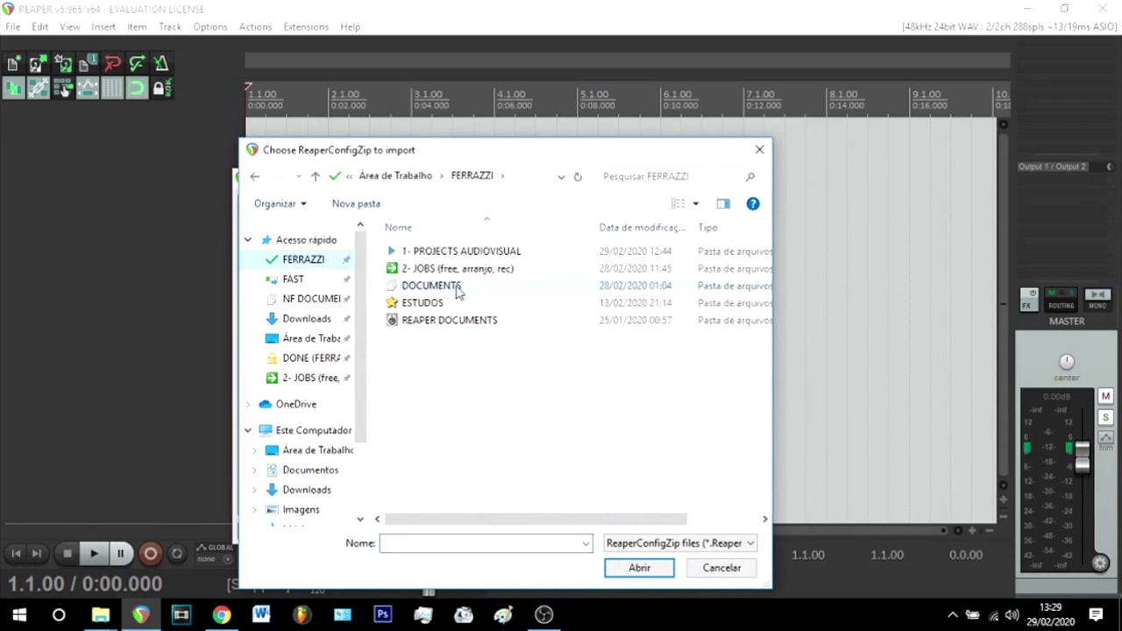
pyautogui.doubleClick(463, 319)
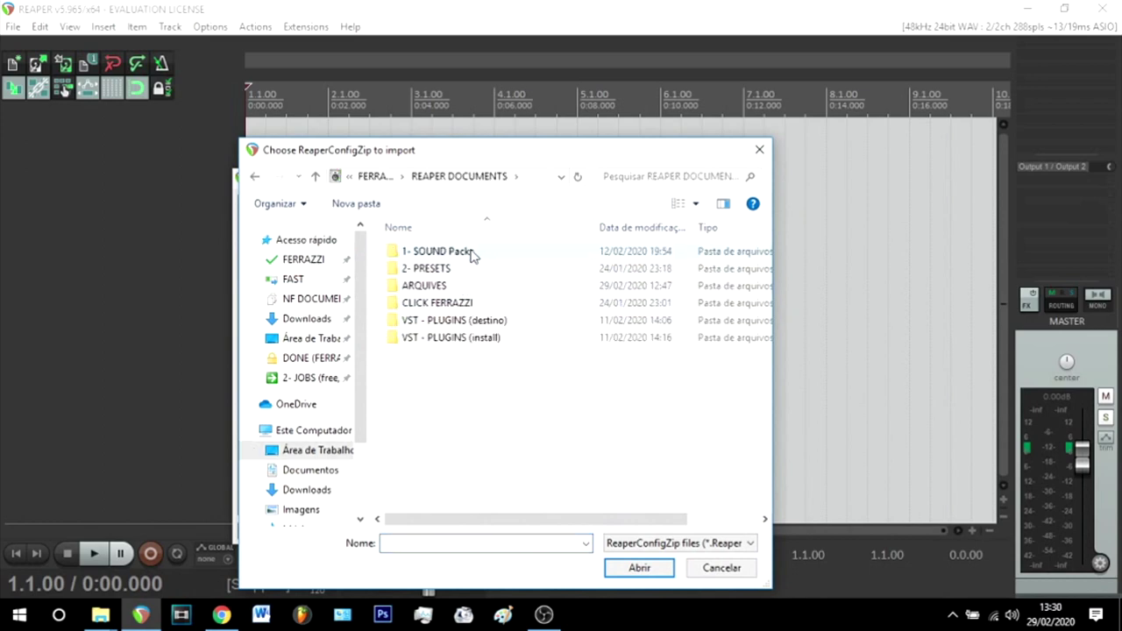
pyautogui.doubleClick(462, 287)
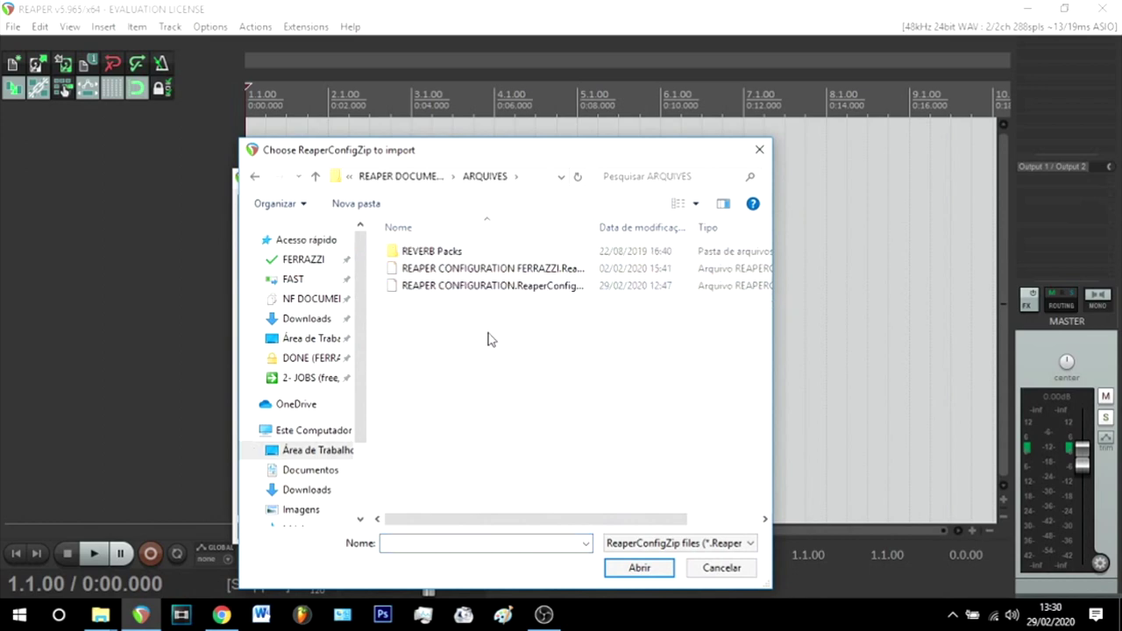
pyautogui.doubleClick(504, 287)
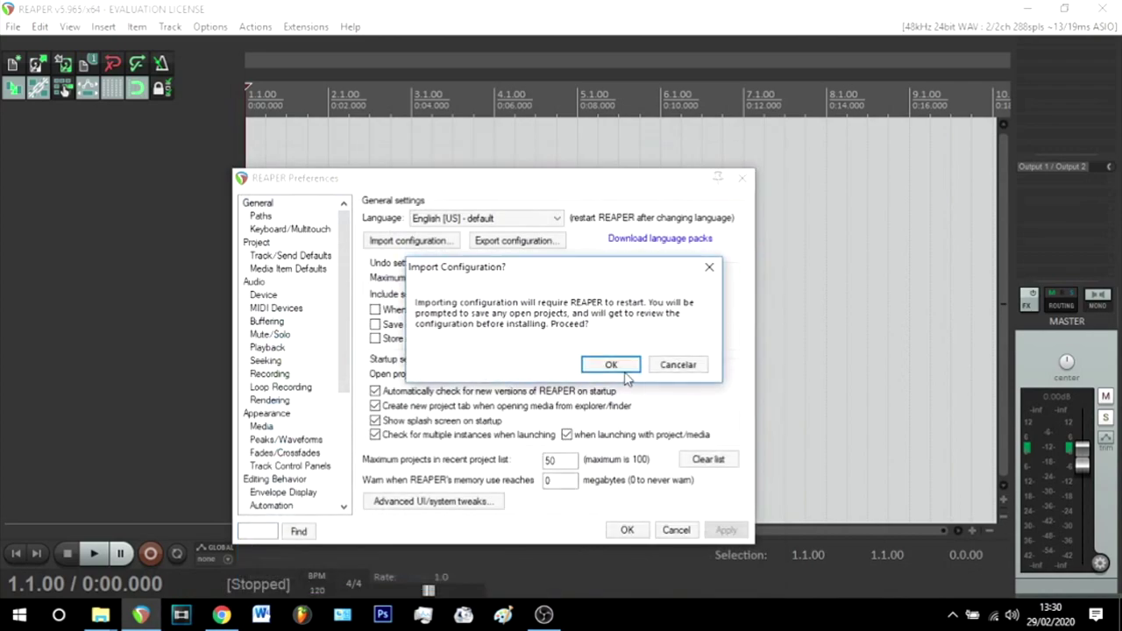
# Accept the REAPER restart, import all configuration categories and dismiss the evaluation notice.
pyautogui.click(608, 364)
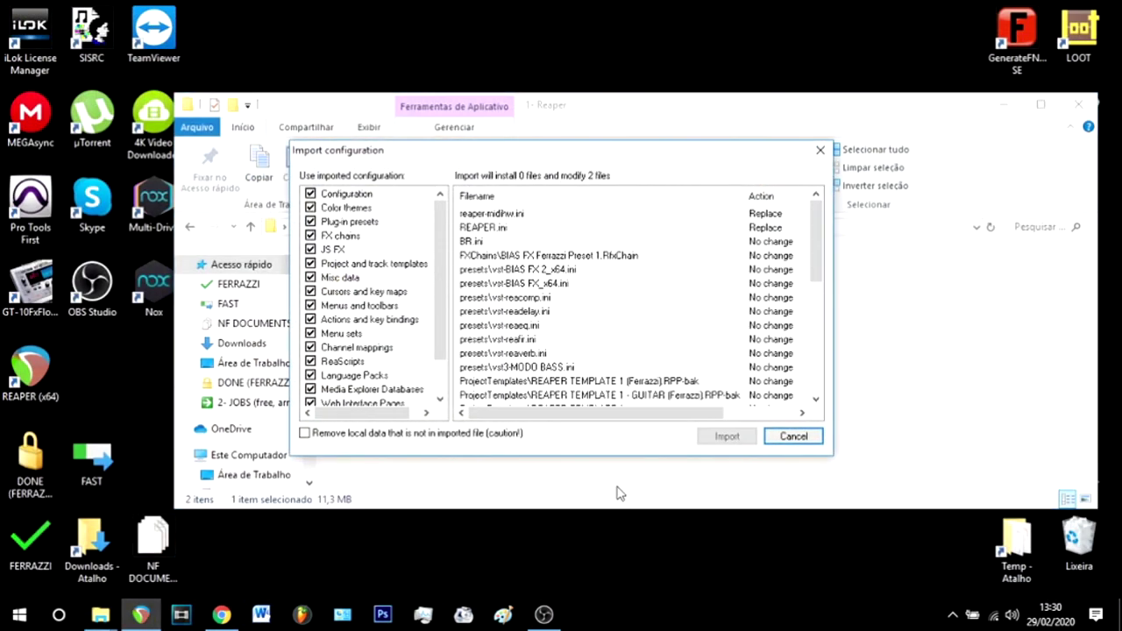
pyautogui.scroll(-5, 632, 334)
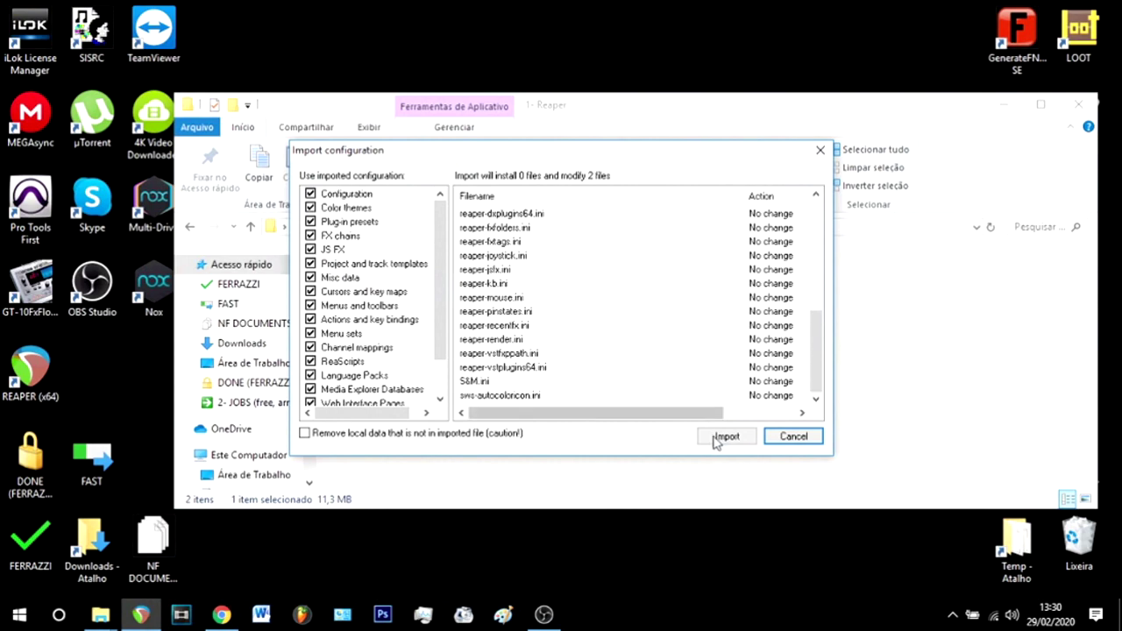
pyautogui.click(727, 436)
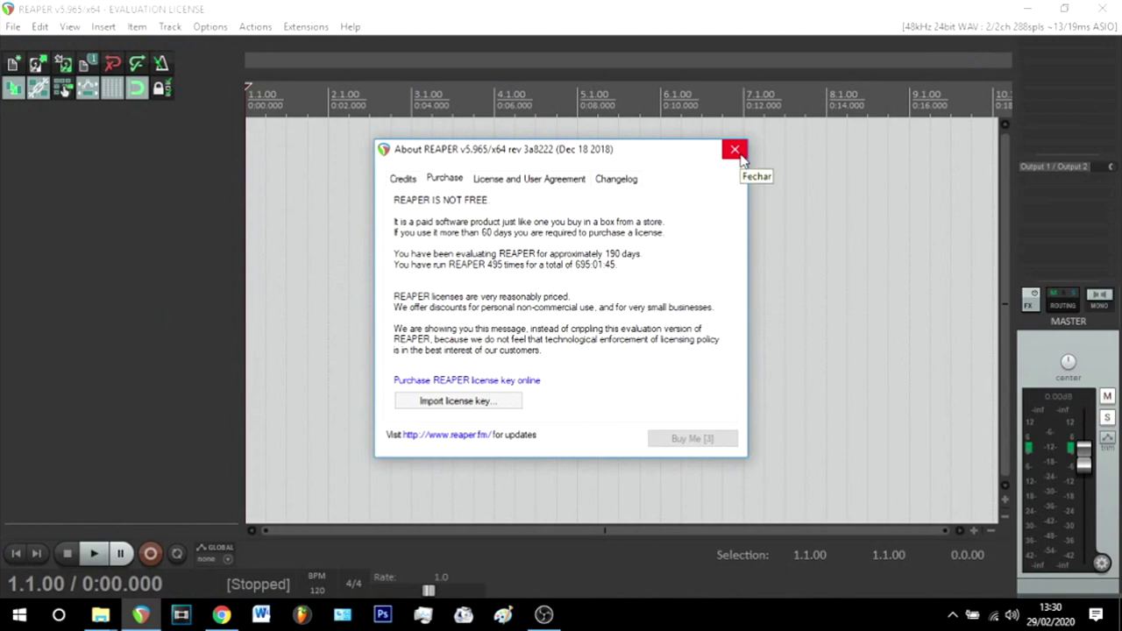
pyautogui.click(735, 151)
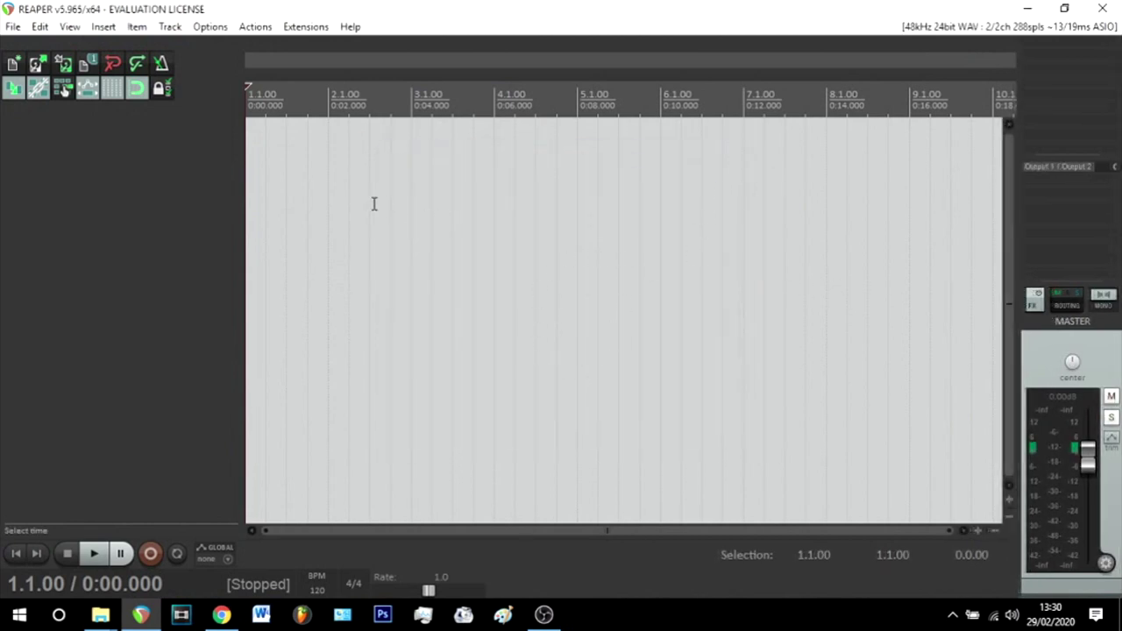
# Open the Paths preferences and make sure all peak caches are stored in an alternate path.
pyautogui.click(210, 26)
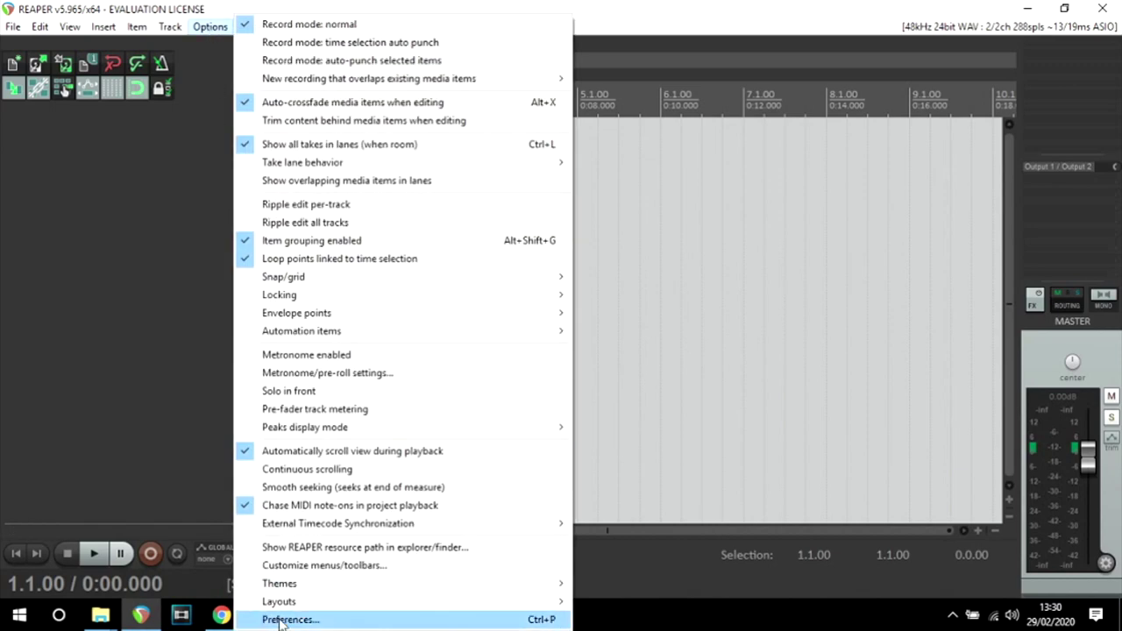
pyautogui.click(285, 619)
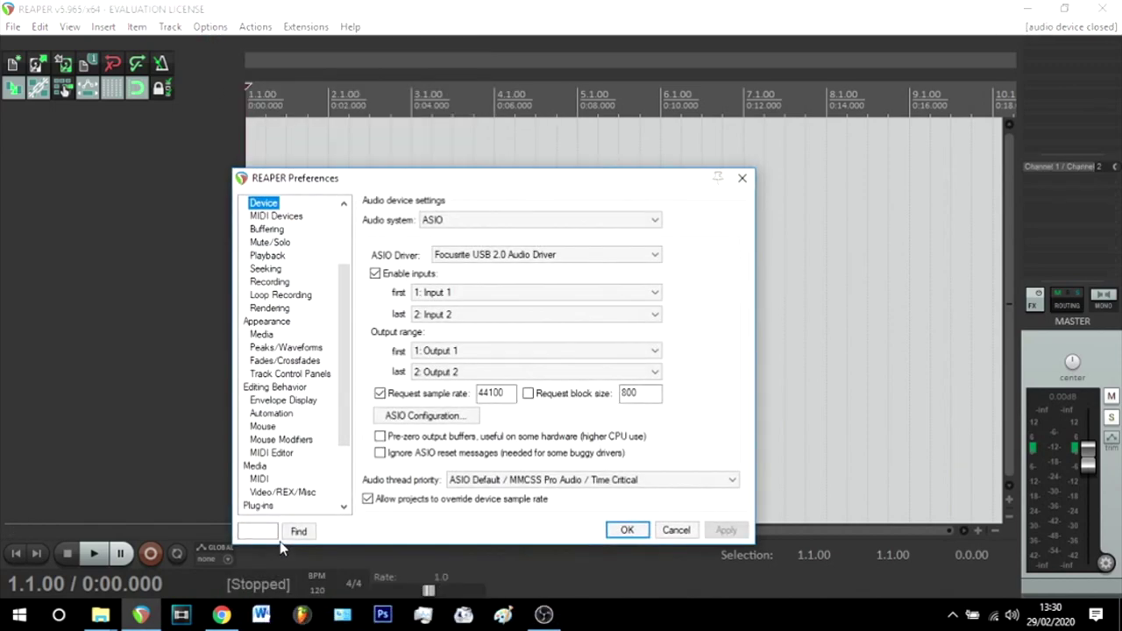
pyautogui.scroll(3, 302, 235)
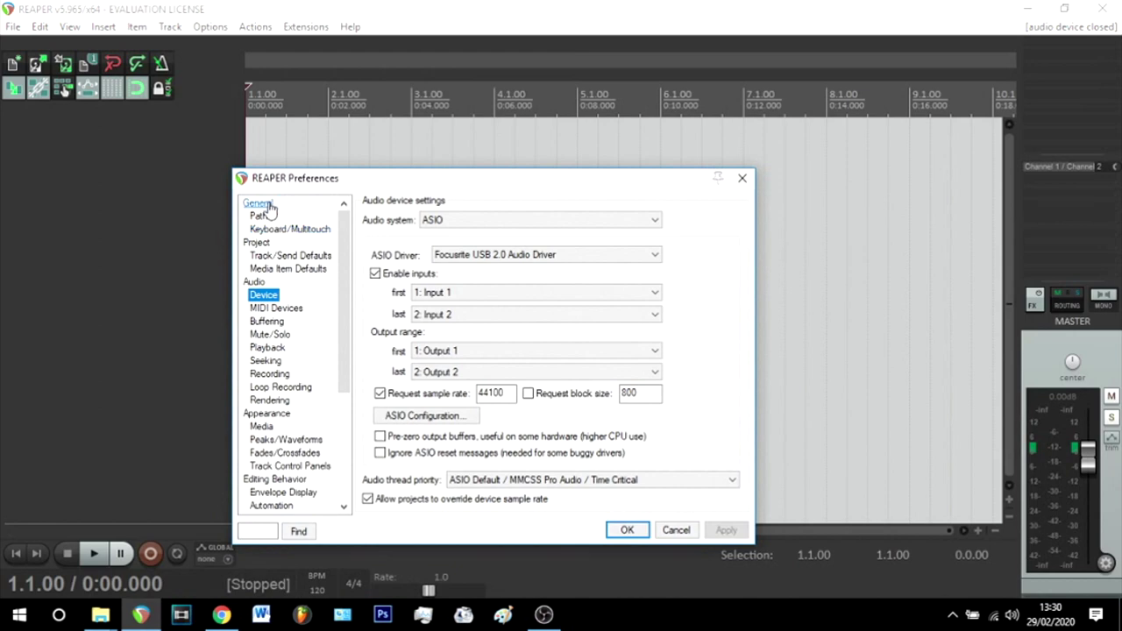
pyautogui.click(263, 205)
pyautogui.click(264, 217)
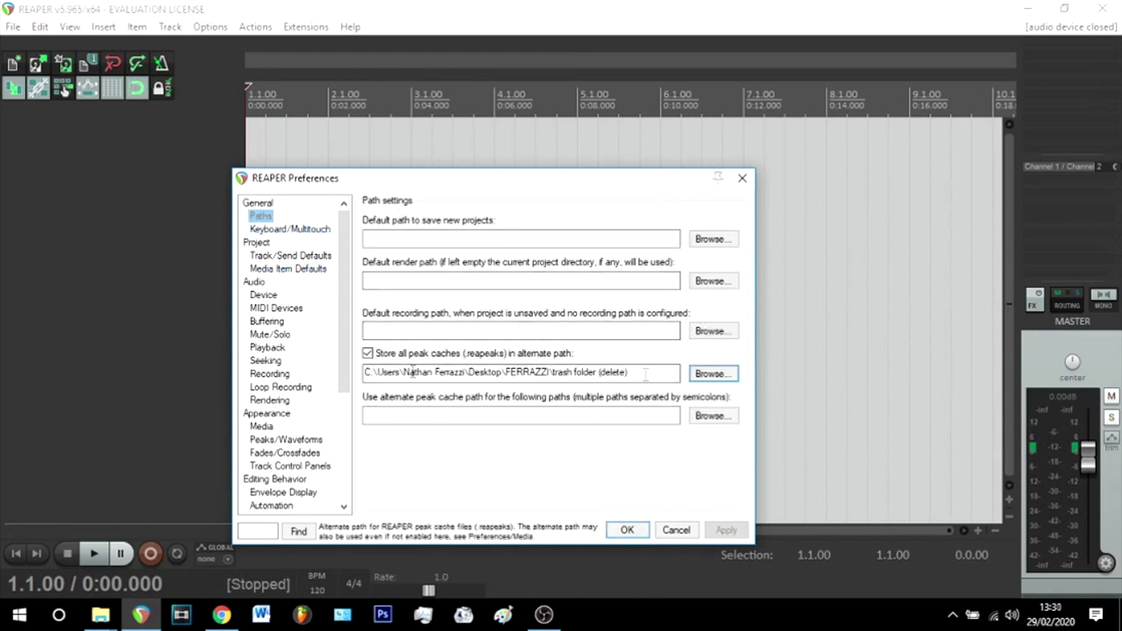
pyautogui.click(368, 354)
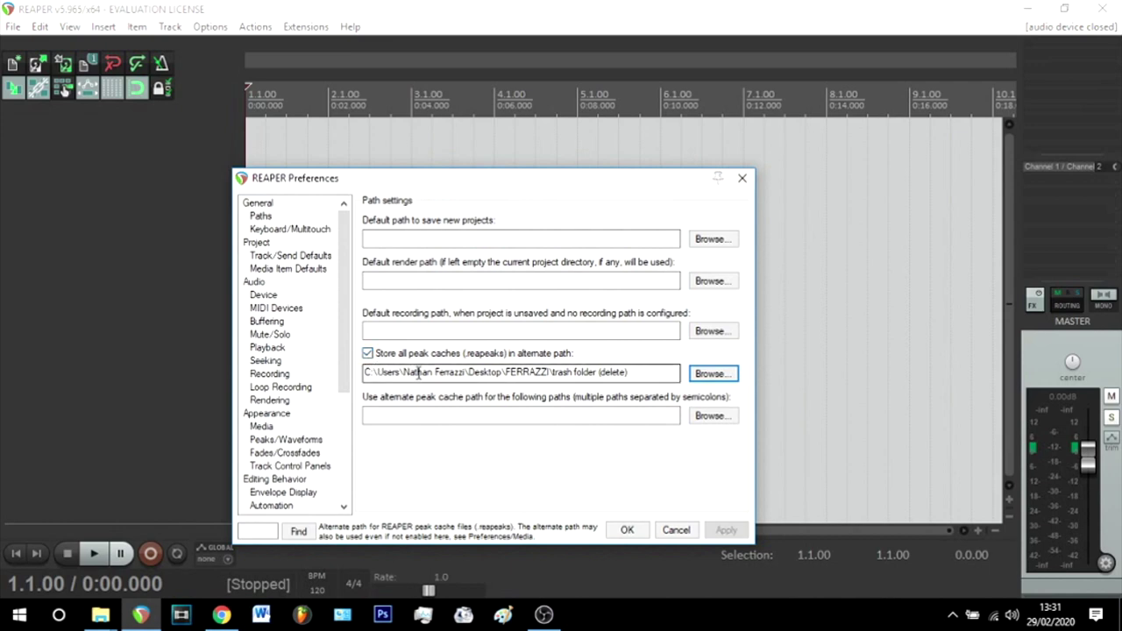
# Create a folder named trash folder (delete) in the main work folder and apply it as the alternate peak cache path.
pyautogui.click(713, 374)
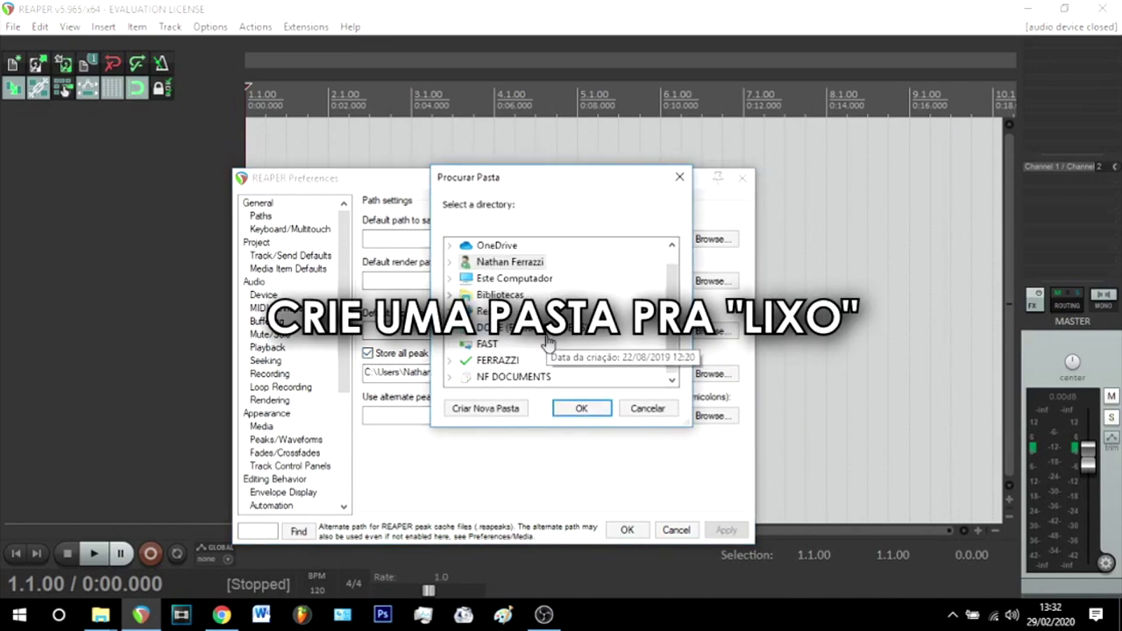
pyautogui.click(509, 359)
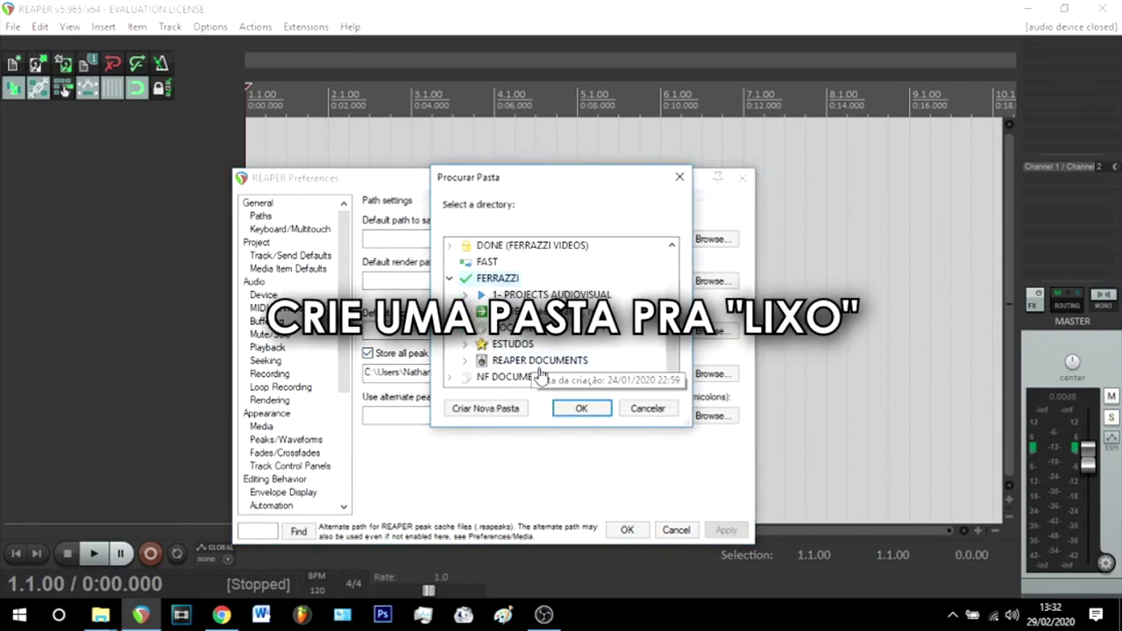
pyautogui.click(494, 406)
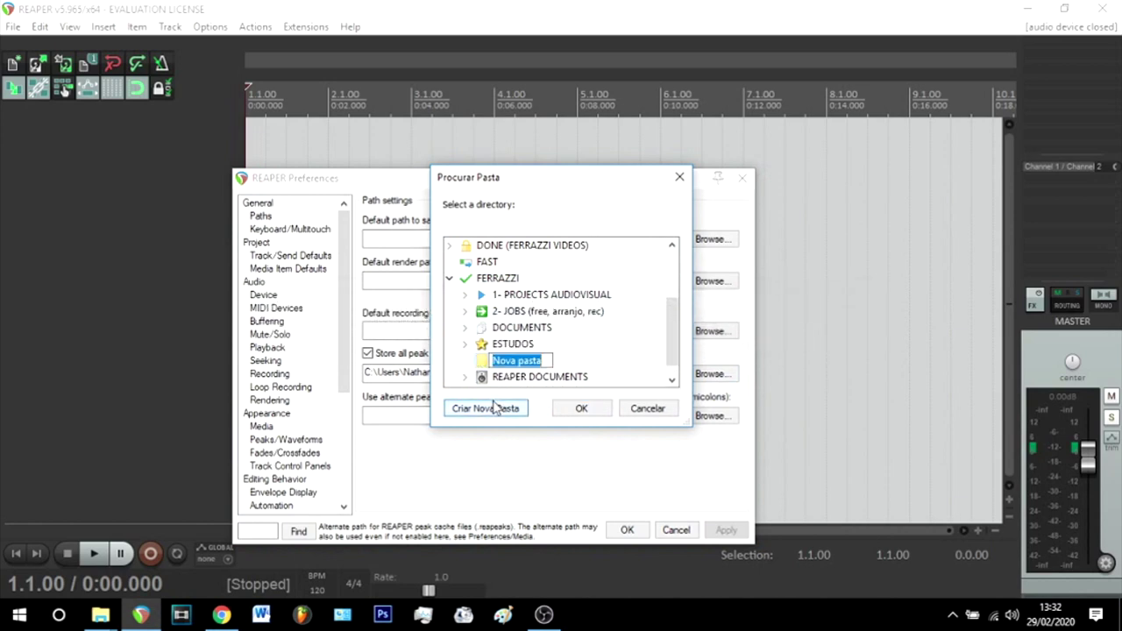
pyautogui.write('trash')
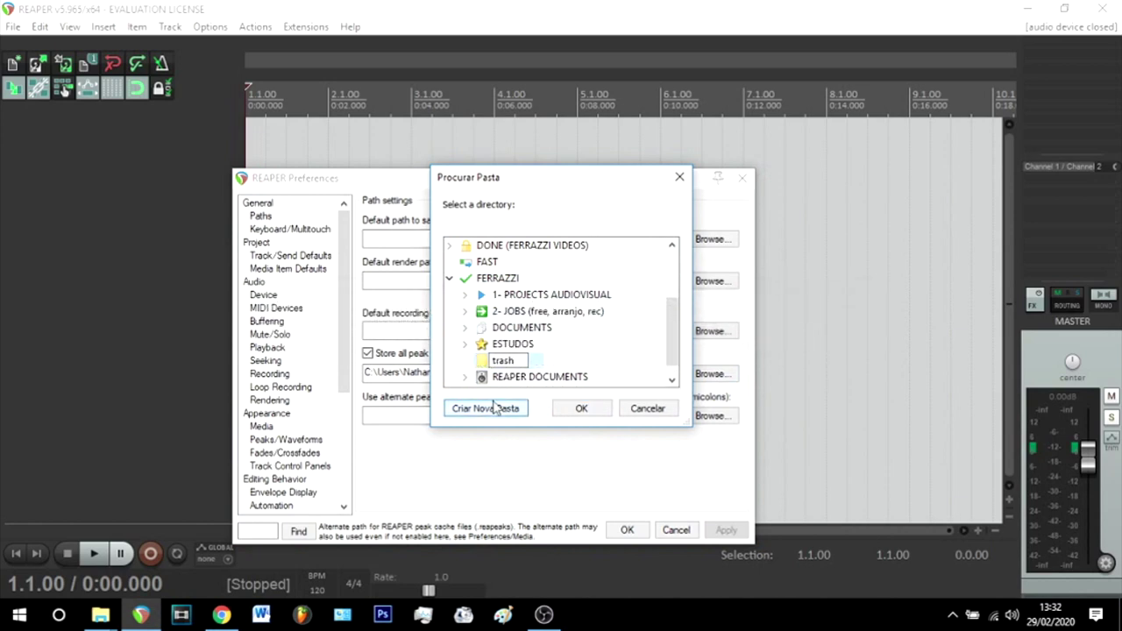
pyautogui.write(' folde')
pyautogui.write('r (delete)')
pyautogui.press('Left')
pyautogui.write('delete')
pyautogui.press('Return')
pyautogui.click(574, 409)
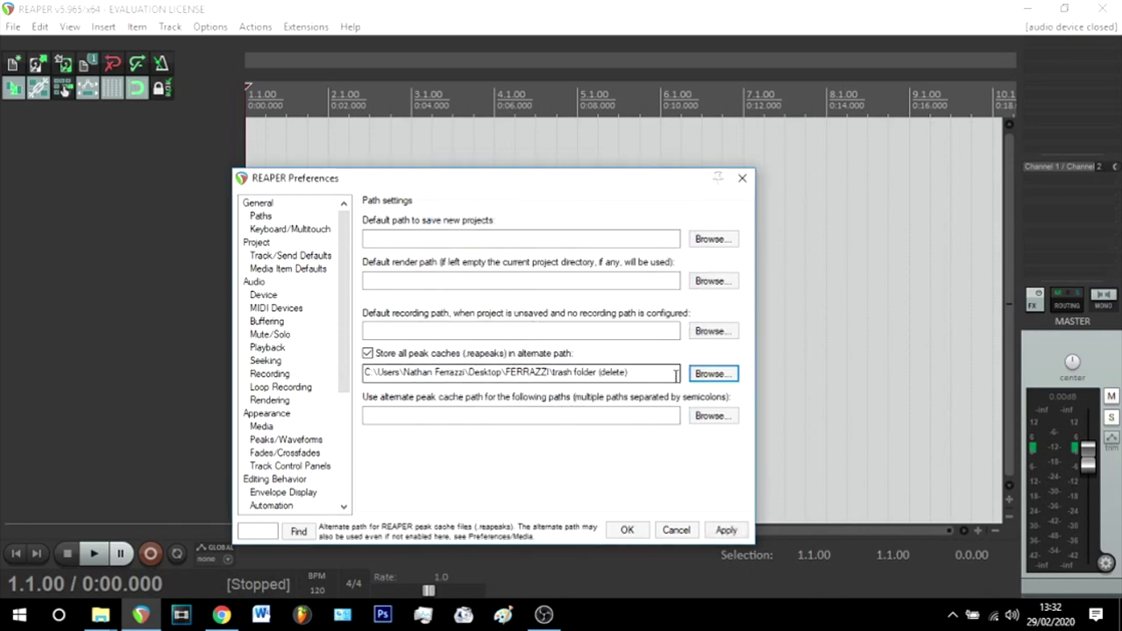
pyautogui.click(724, 531)
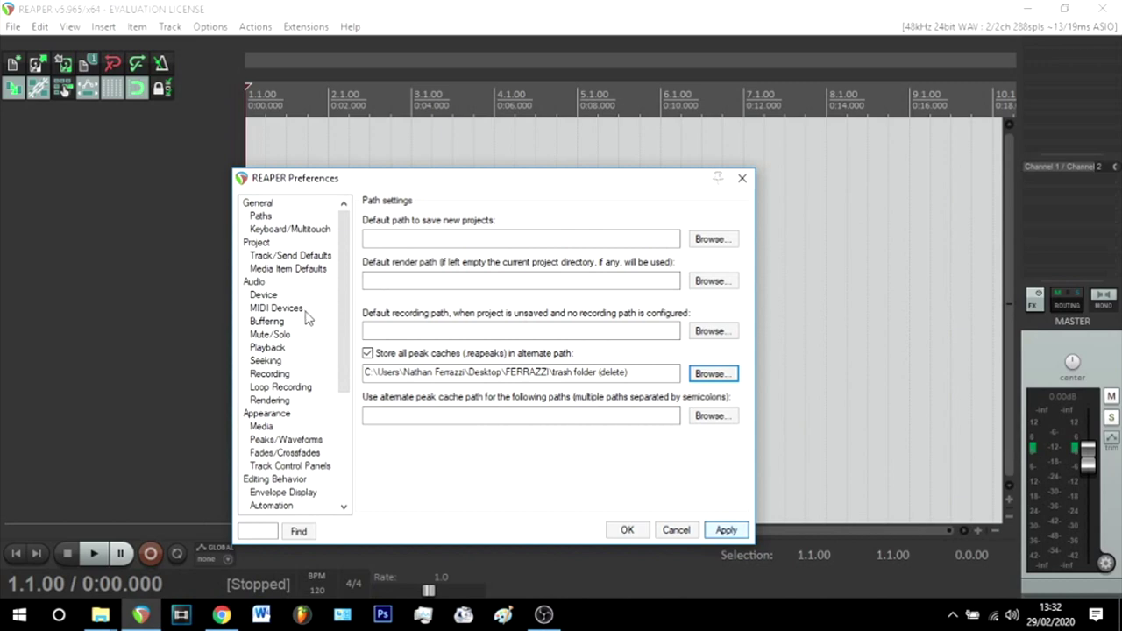
# In the Project preferences, set the additional directory for timestamped saves to trash folder (delete) and accept the preferences.
pyautogui.click(277, 232)
pyautogui.click(267, 245)
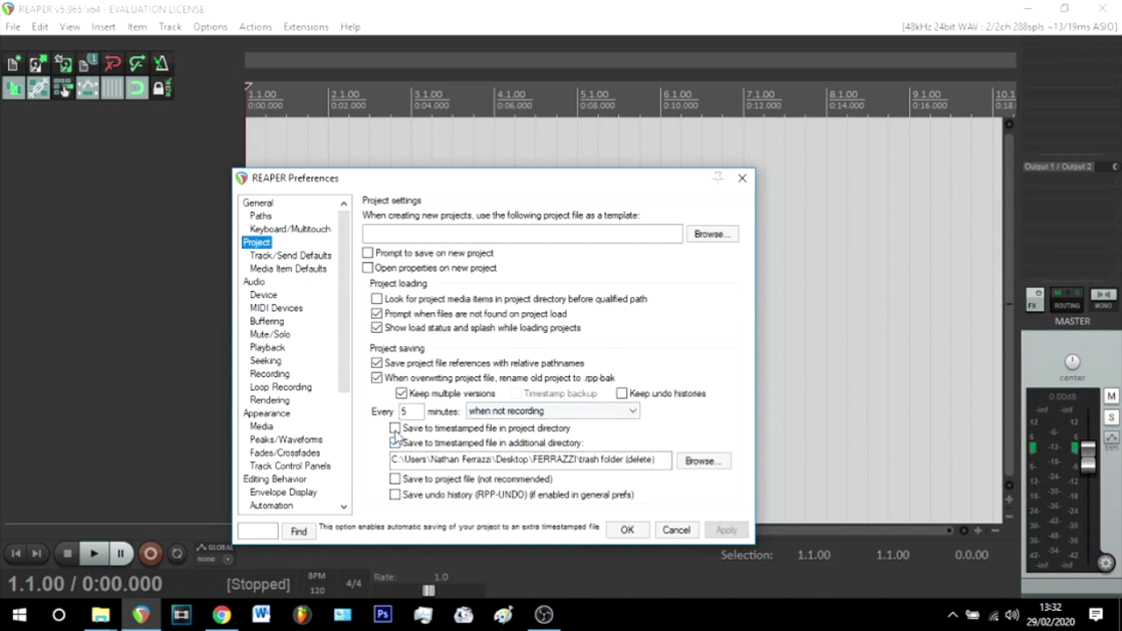
pyautogui.click(701, 460)
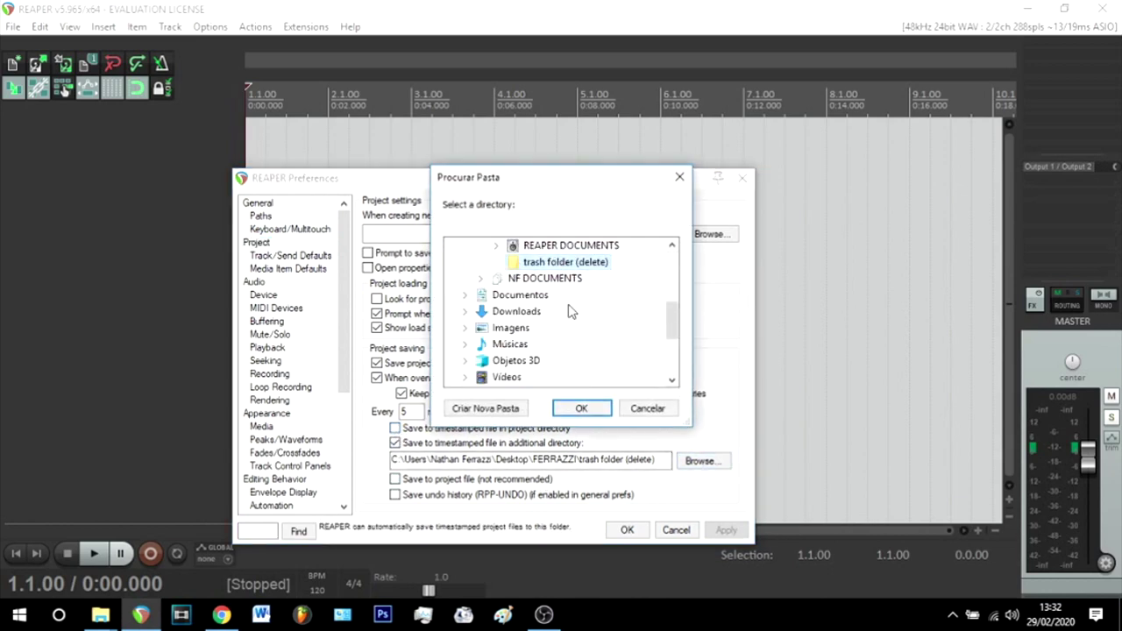
pyautogui.click(596, 416)
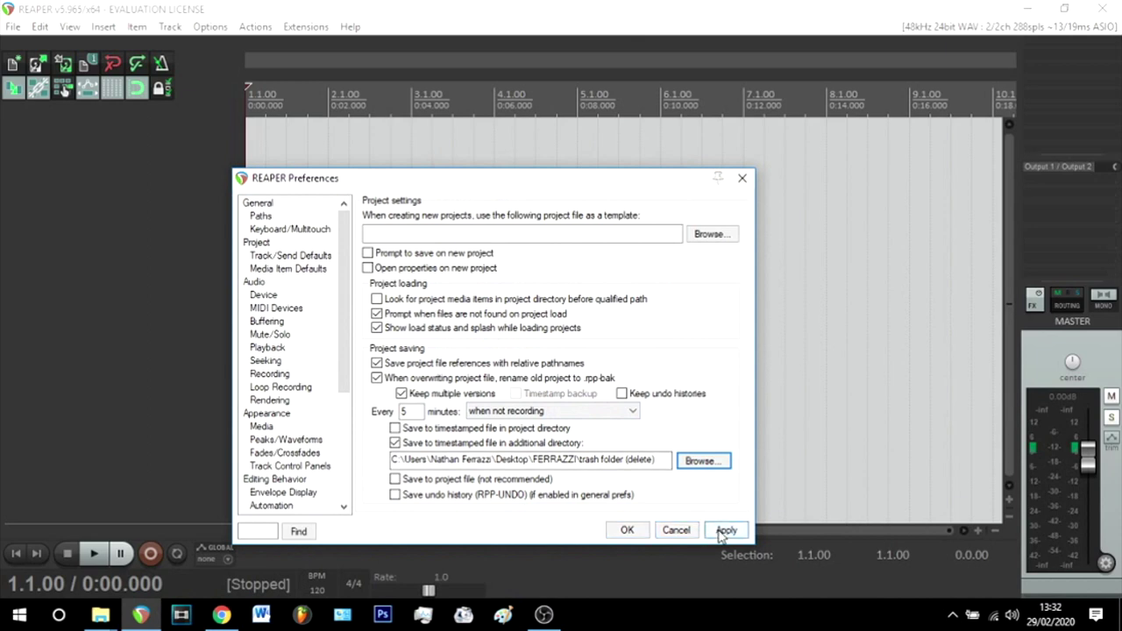
pyautogui.click(641, 531)
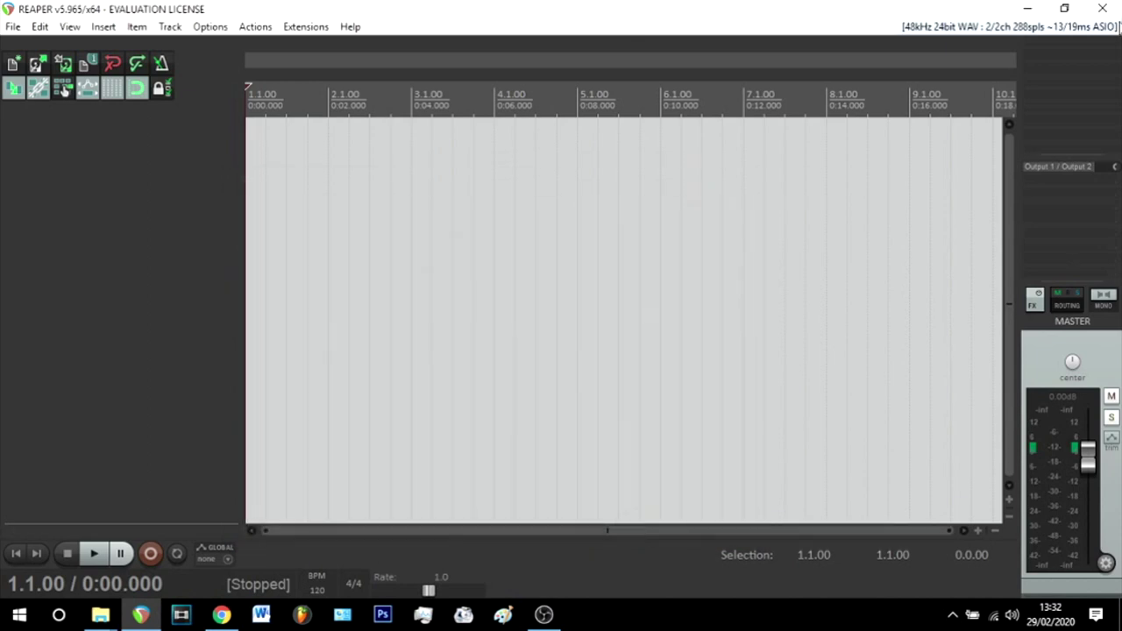
# Minimise REAPER and delete the trash folder (delete) from the main work folder in File Explorer.
pyautogui.click(1027, 11)
pyautogui.click(409, 296)
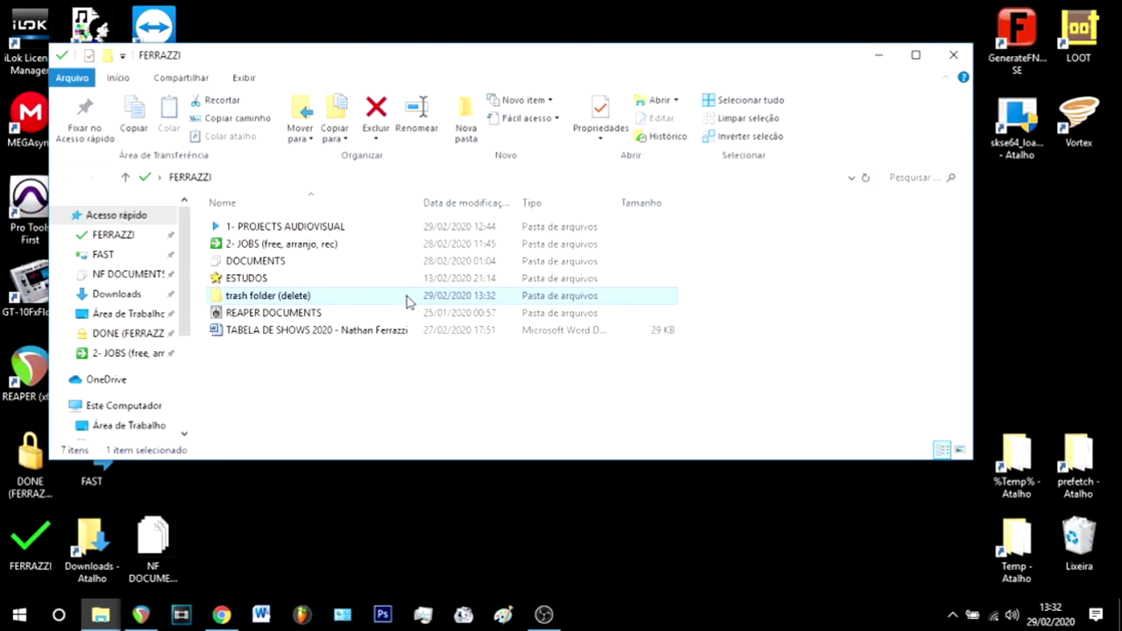
pyautogui.press('Delete')
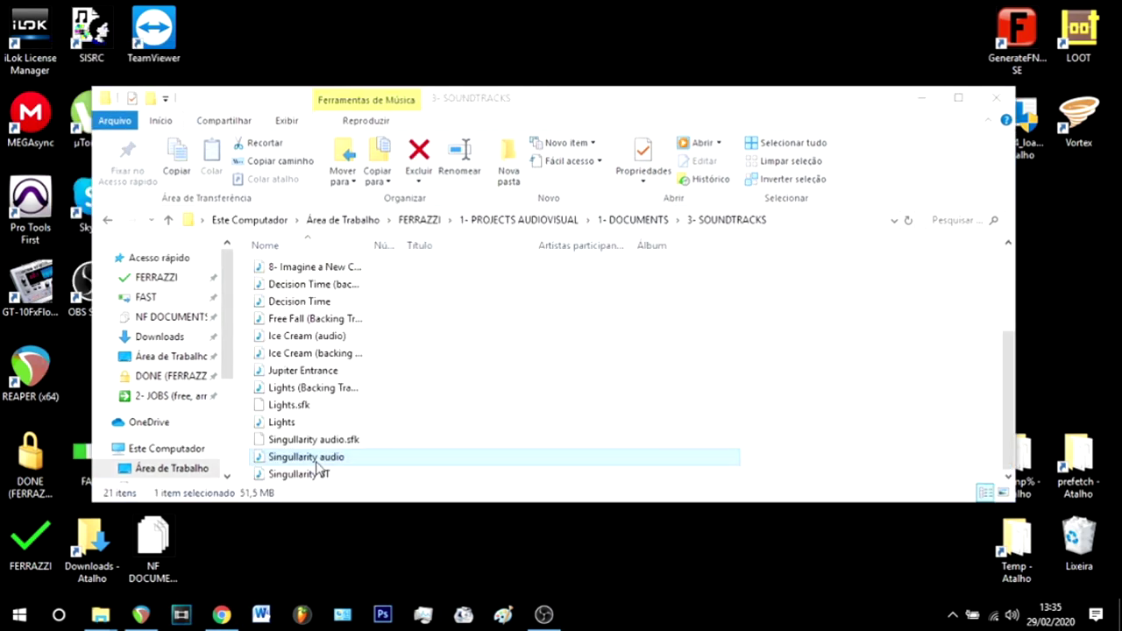
# Add Singullarity audio from the 3- SOUNDTRACKS folder to the REAPER project and insert three empty tracks.
pyautogui.moveTo(279, 503); pyautogui.dragTo(252, 186)
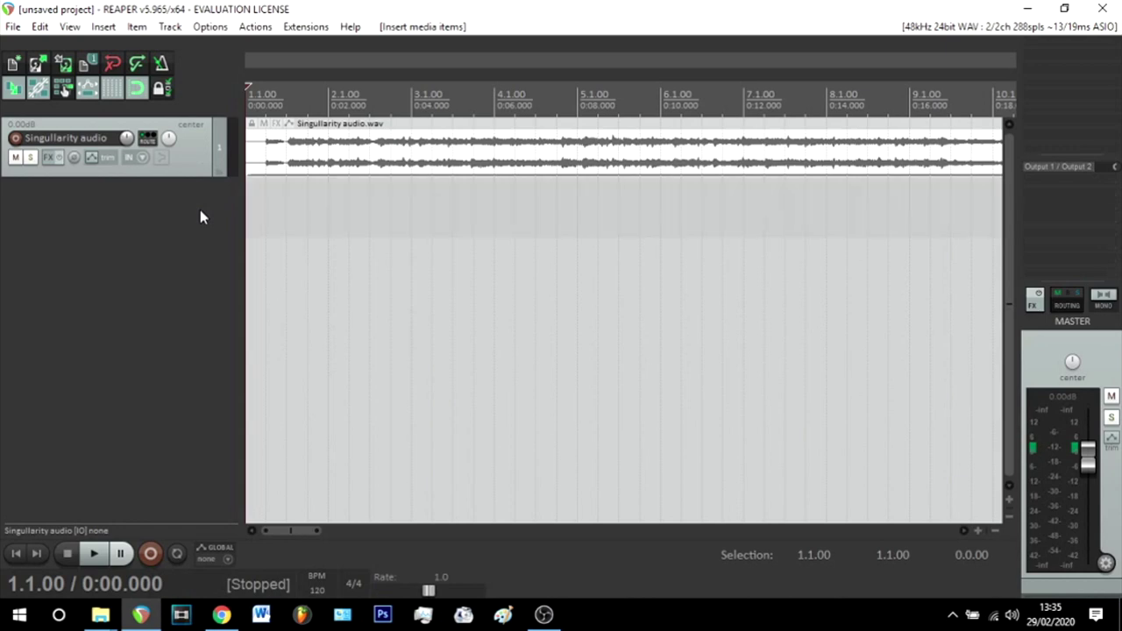
pyautogui.hotkey('ctrl', 't')
pyautogui.hotkey('ctrl', 't')
pyautogui.hotkey('ctrl', 't')
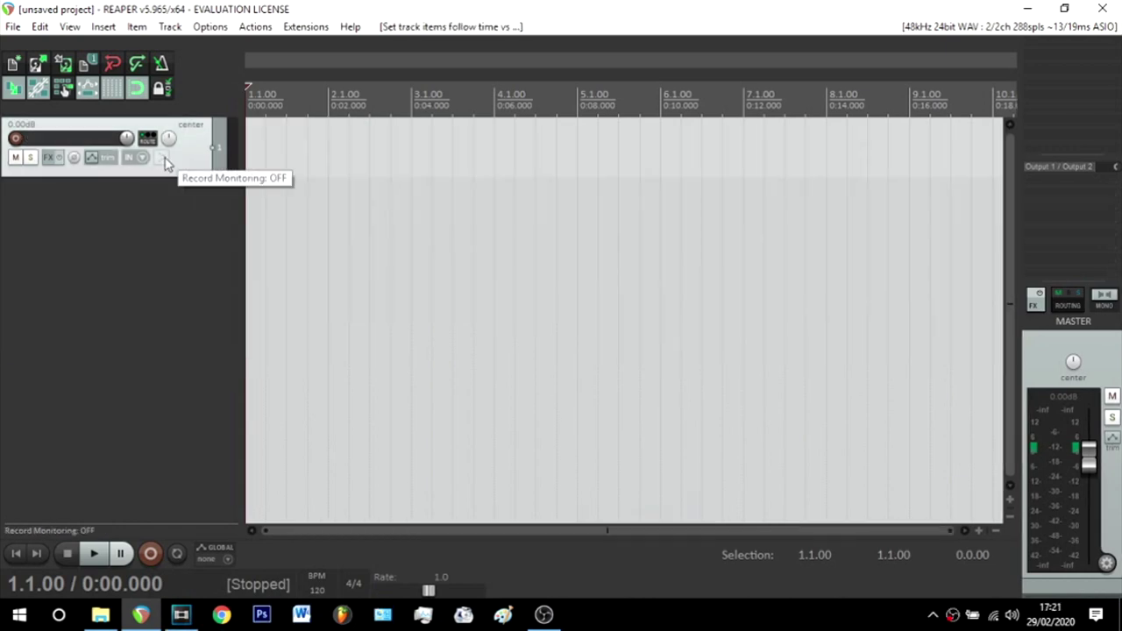
# Turn on record monitoring for track 1 and arm the track for recording.
pyautogui.click(163, 159)
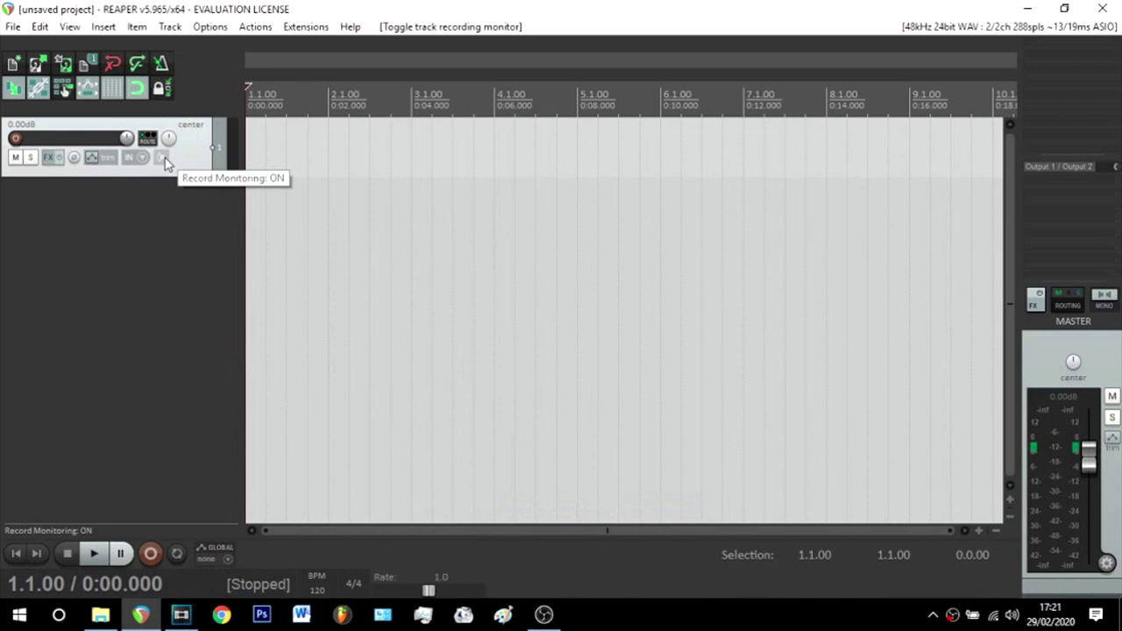
pyautogui.click(15, 139)
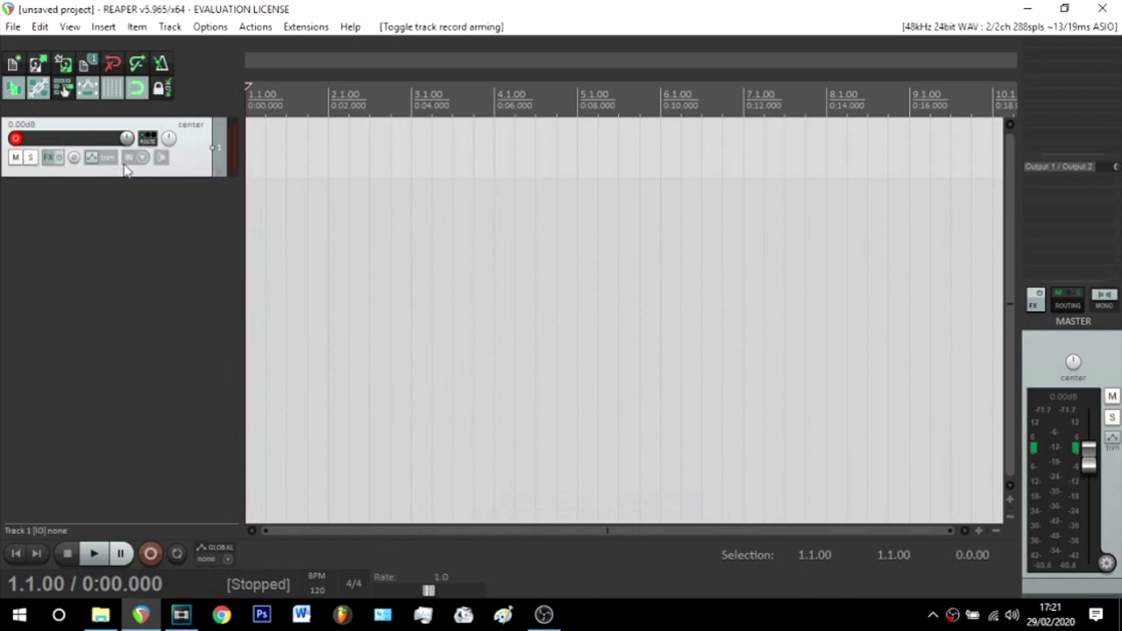
# Switch track 1's solo on and off, and do the same with its mute.
pyautogui.click(31, 160)
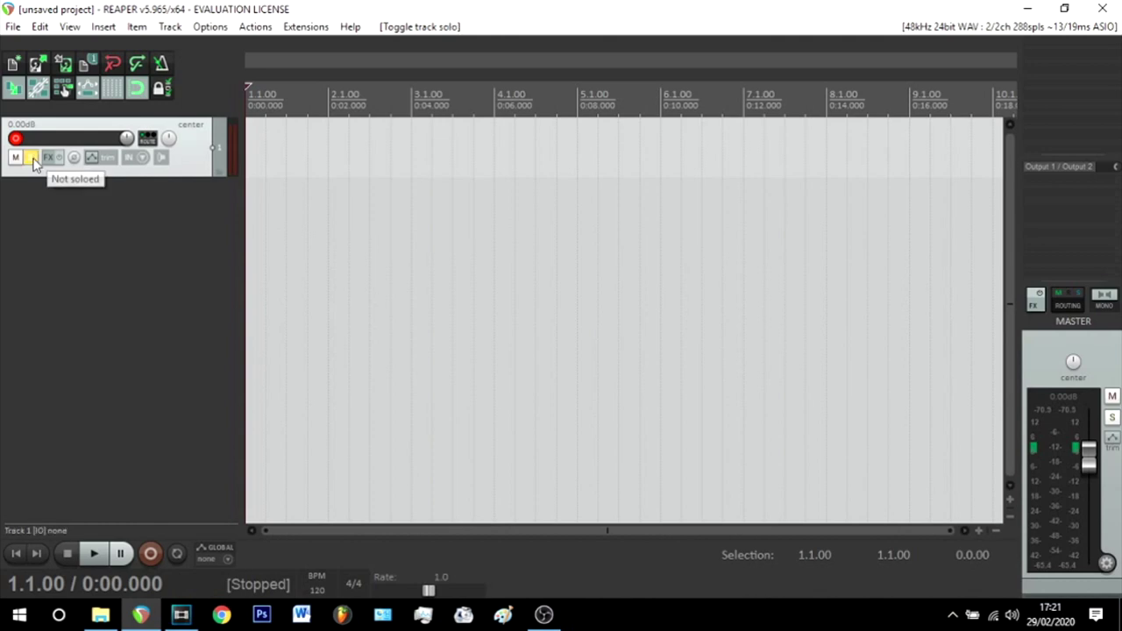
pyautogui.click(31, 159)
pyautogui.click(16, 159)
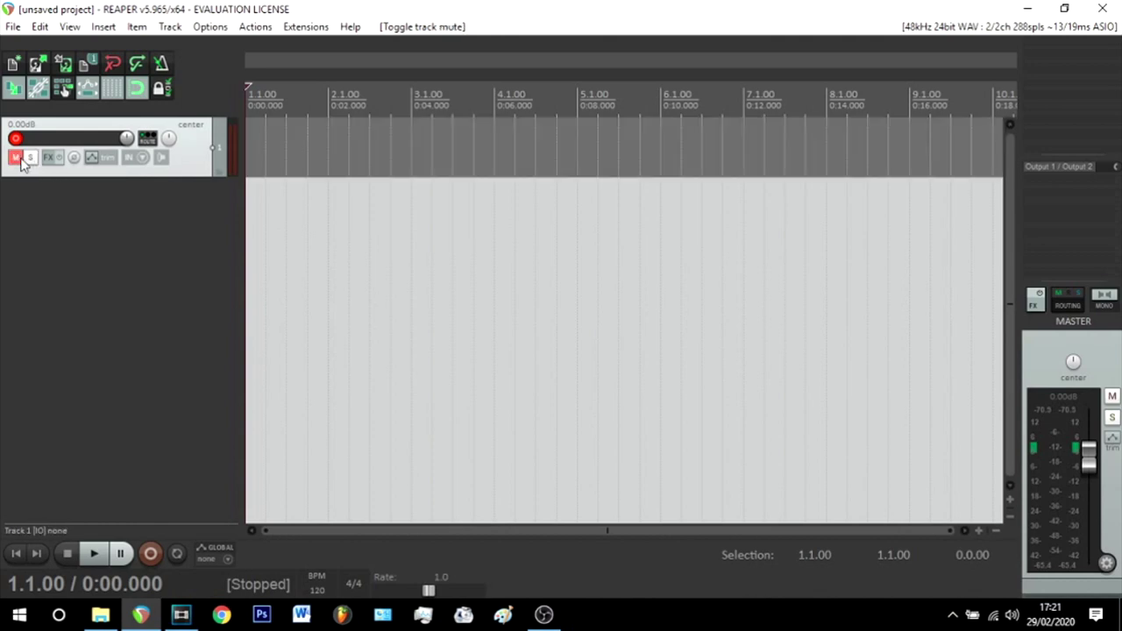
pyautogui.click(20, 161)
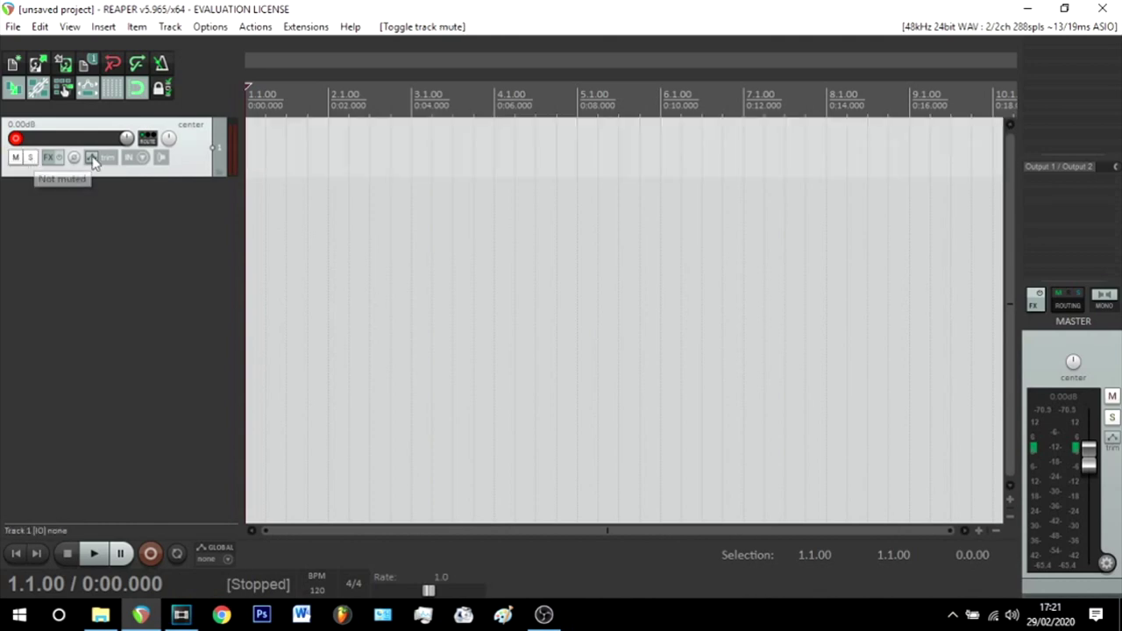
# Try lowering track 1's volume to about -4.22 dB, reset it to 0 dB, and try its pan control.
pyautogui.moveTo(129, 145); pyautogui.dragTo(126, 145)
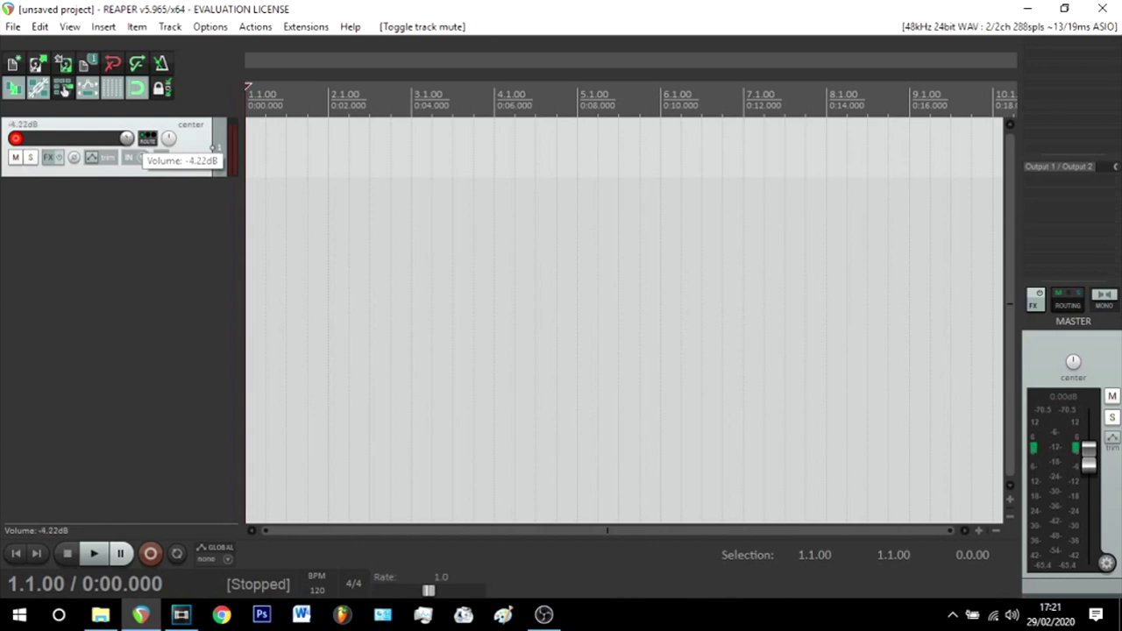
pyautogui.doubleClick(130, 143)
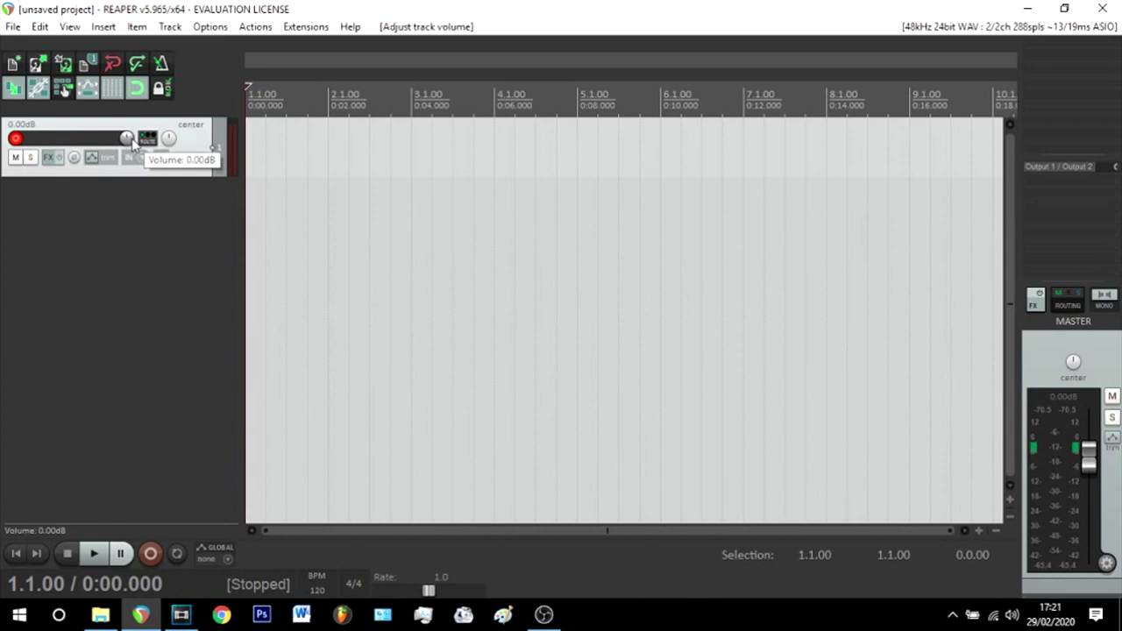
pyautogui.doubleClick(170, 140)
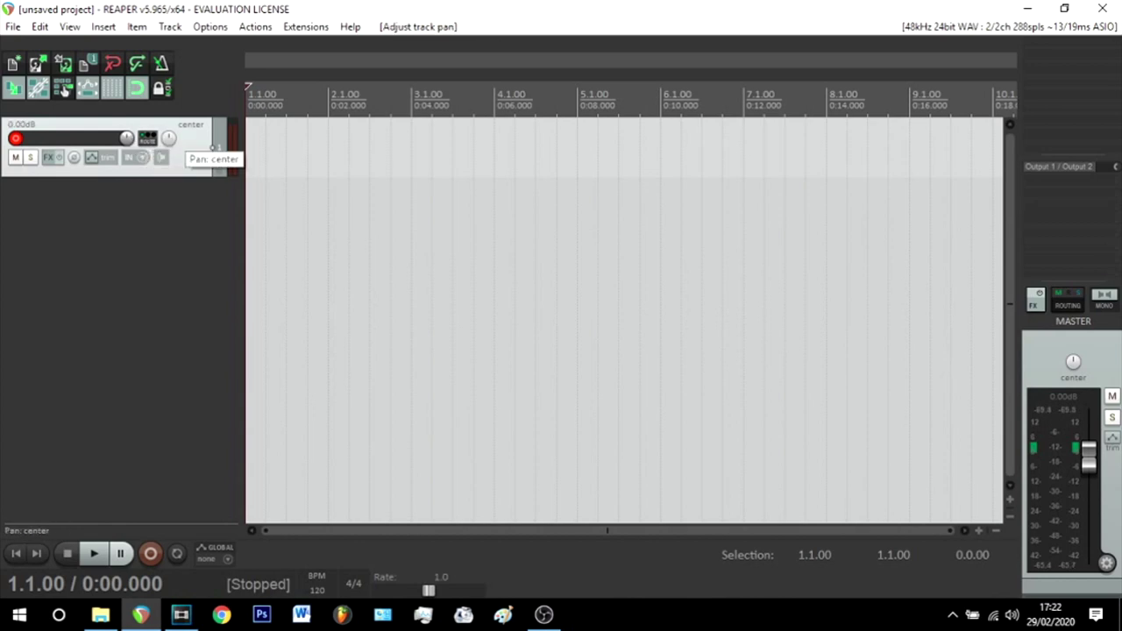
pyautogui.moveTo(173, 143); pyautogui.dragTo(173, 143)
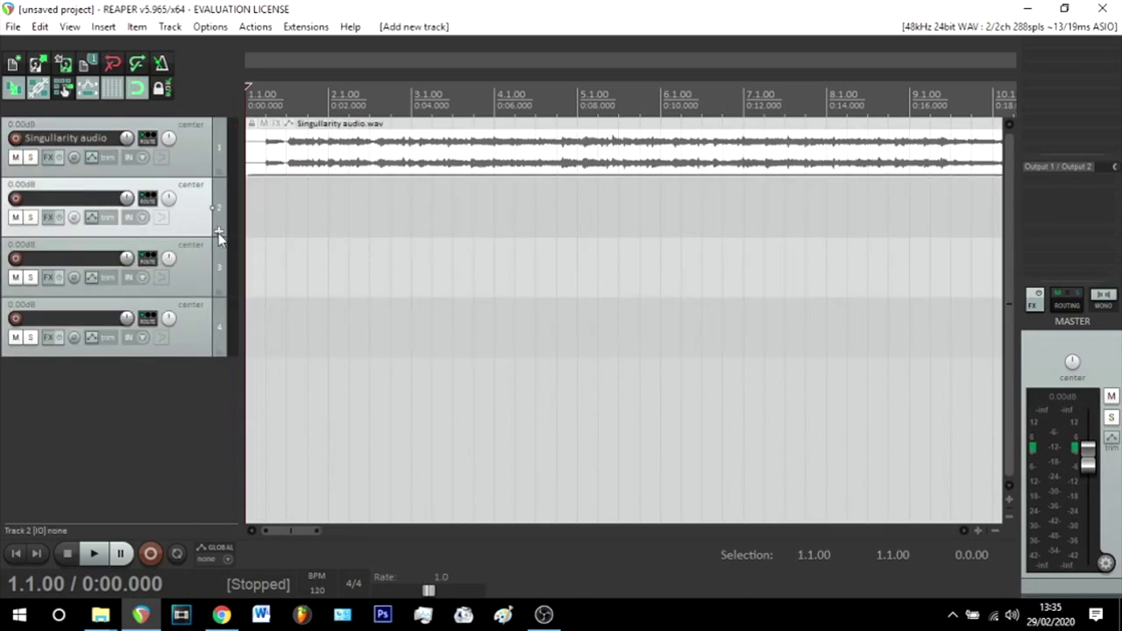
# Make track 2 a folder with track 3 as its last track, and collapse the folder's contents.
pyautogui.click(218, 232)
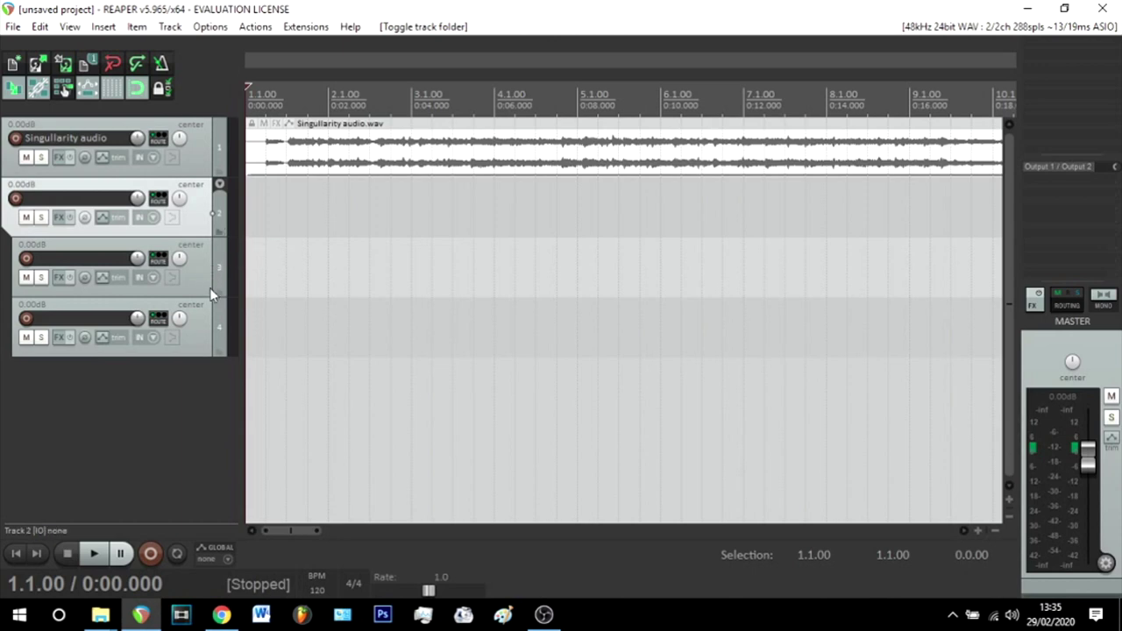
pyautogui.click(214, 321)
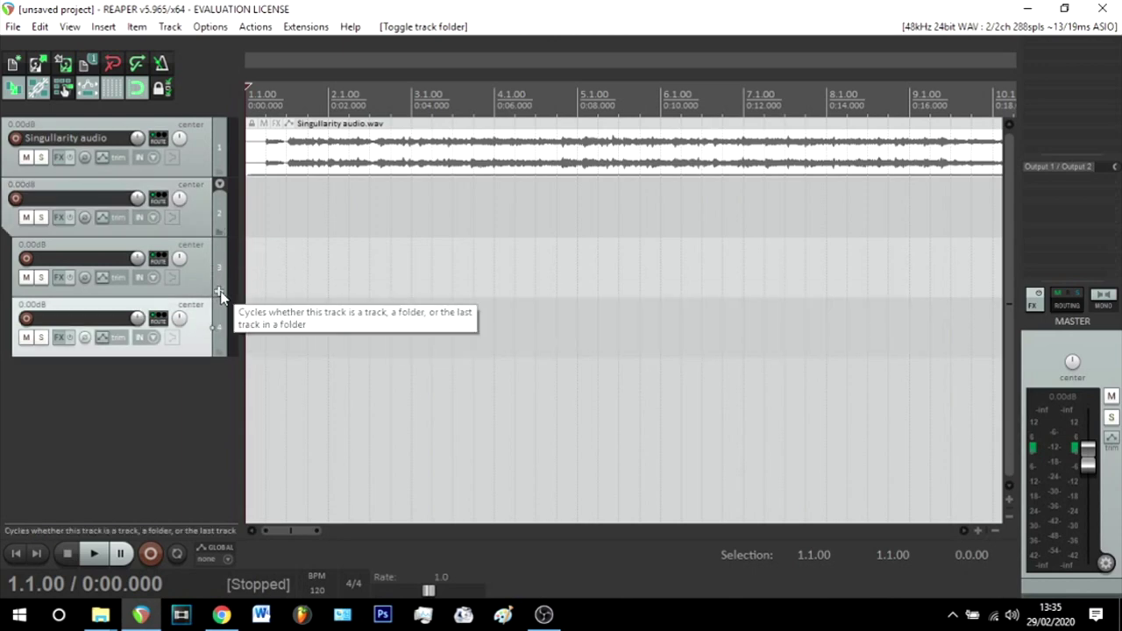
pyautogui.click(219, 292)
pyautogui.click(220, 294)
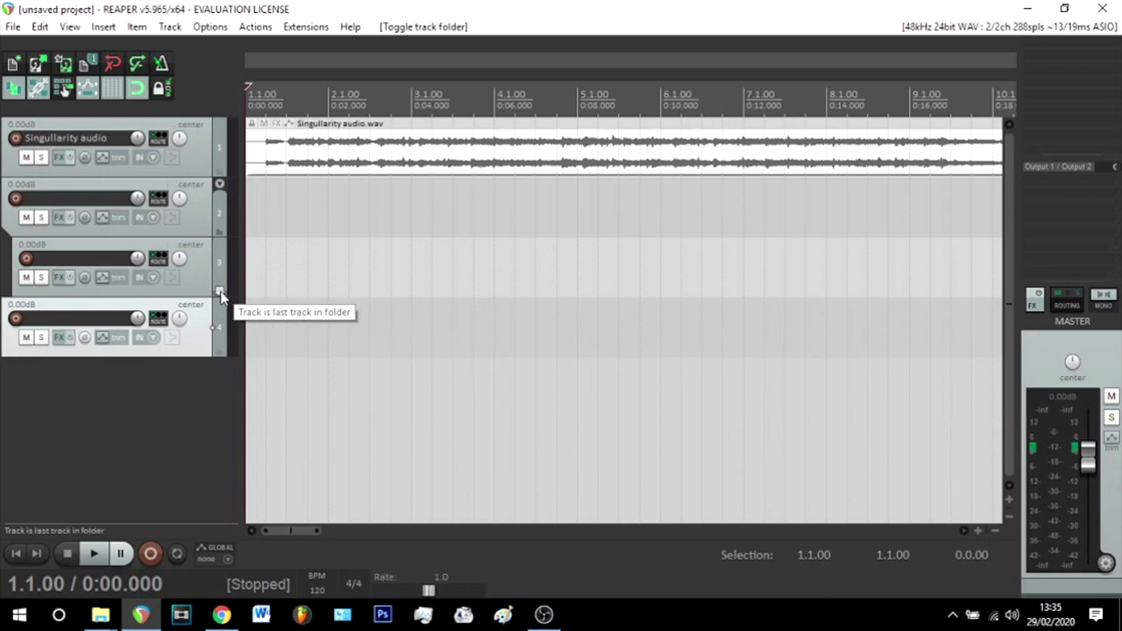
pyautogui.click(213, 392)
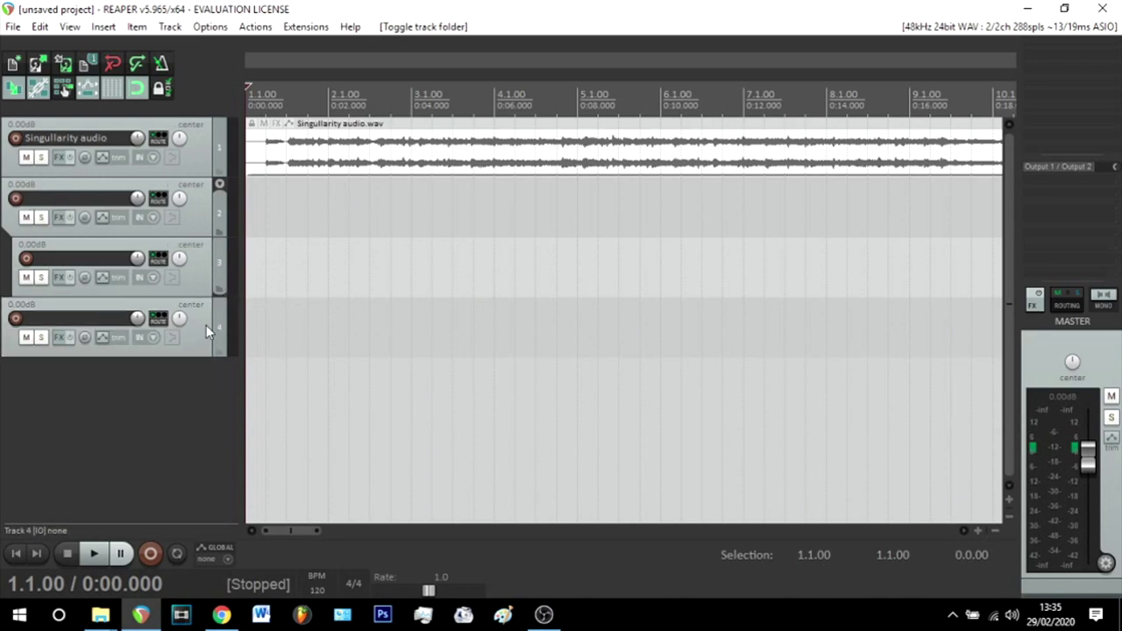
pyautogui.click(218, 184)
pyautogui.click(219, 184)
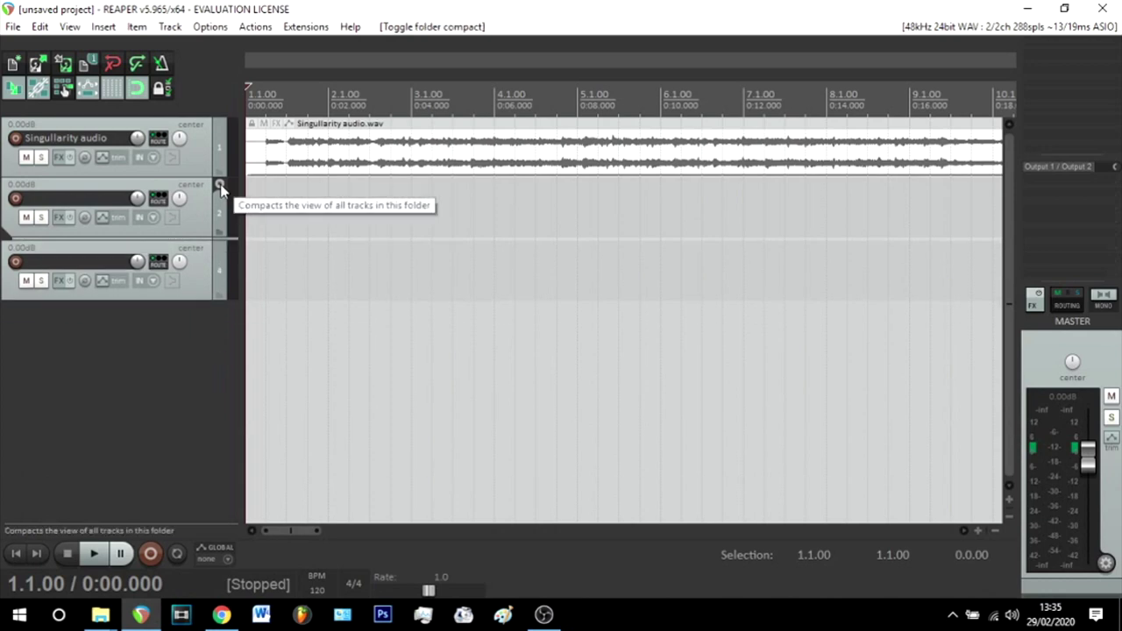
# Delete the three empty tracks below the Singullarity audio track.
pyautogui.click(202, 297)
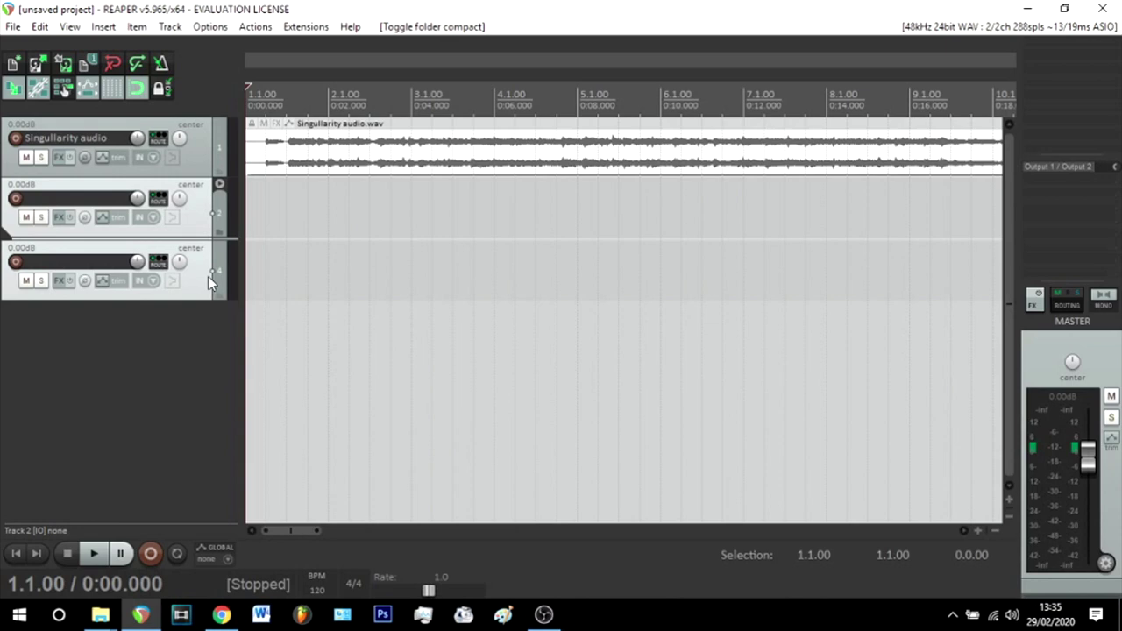
pyautogui.press('Delete')
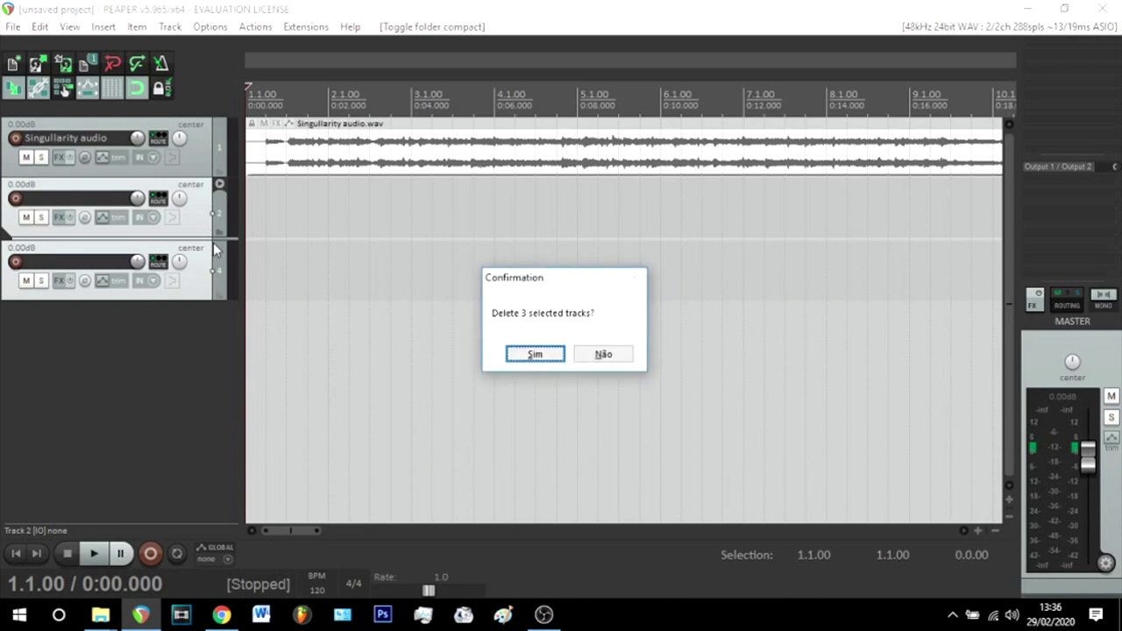
pyautogui.press('Return')
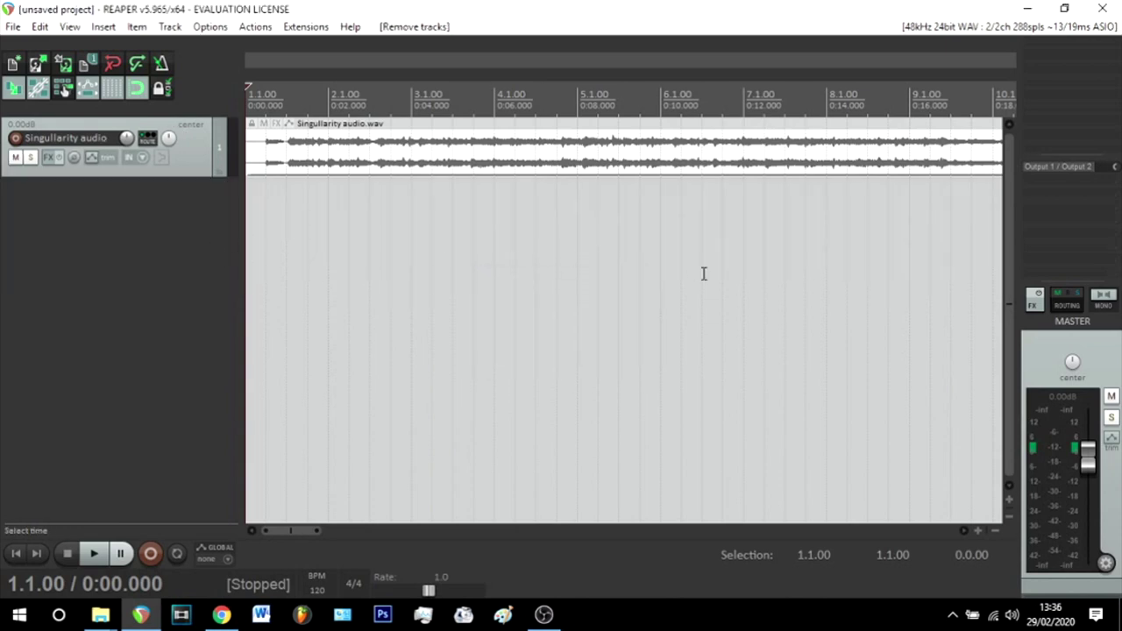
# Play back the Singullarity audio track for a few seconds and stop.
pyautogui.scroll(-8, 573, 255)
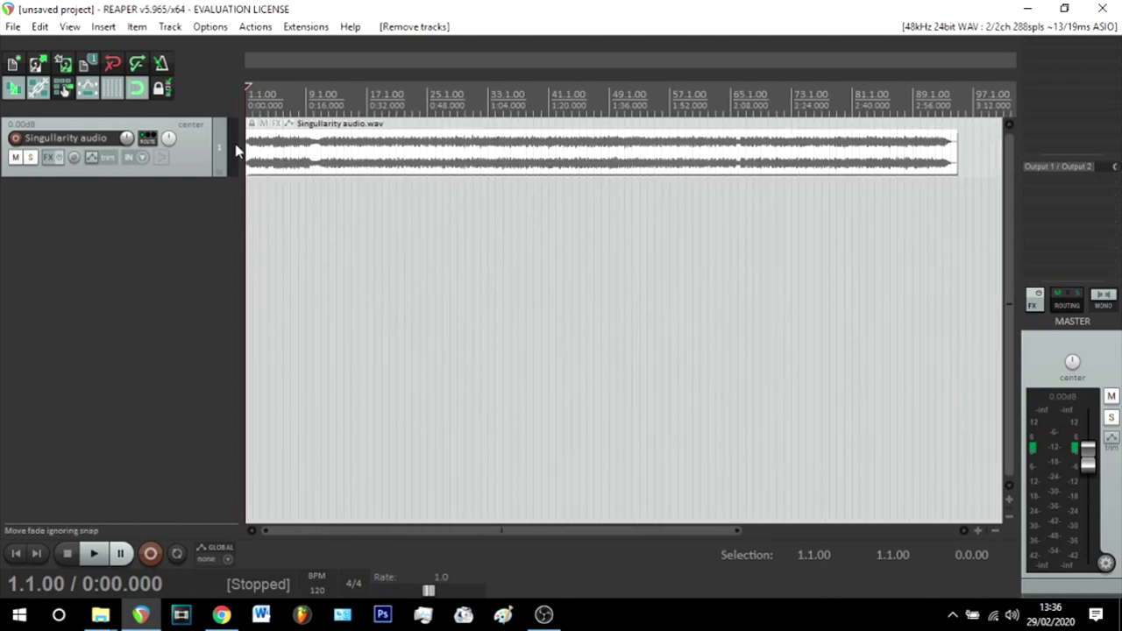
pyautogui.click(95, 555)
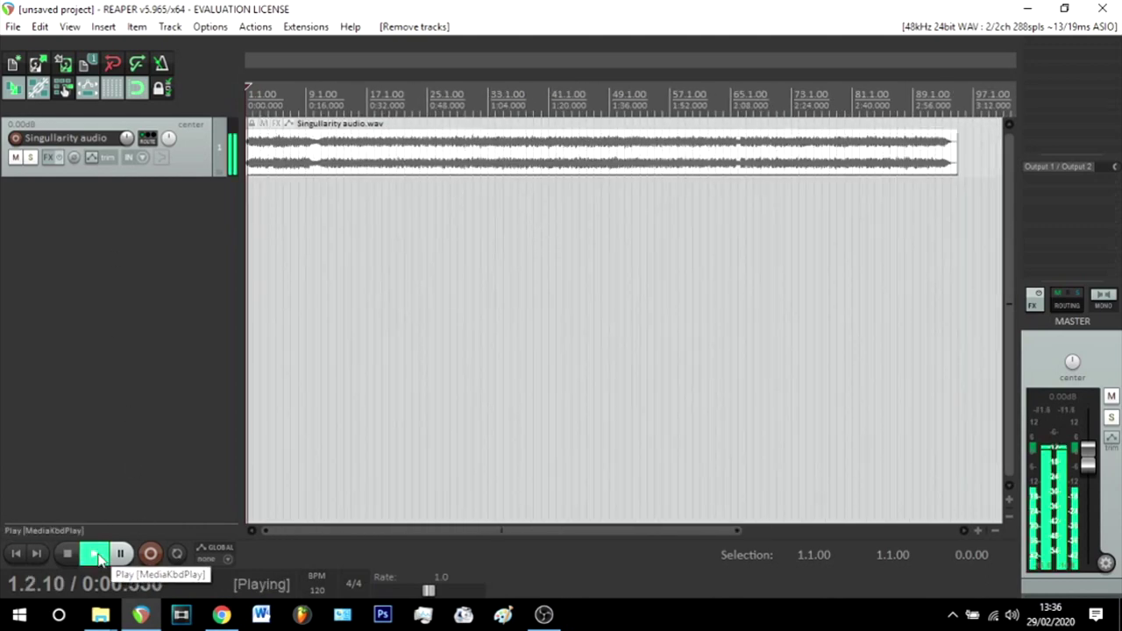
pyautogui.press('space')
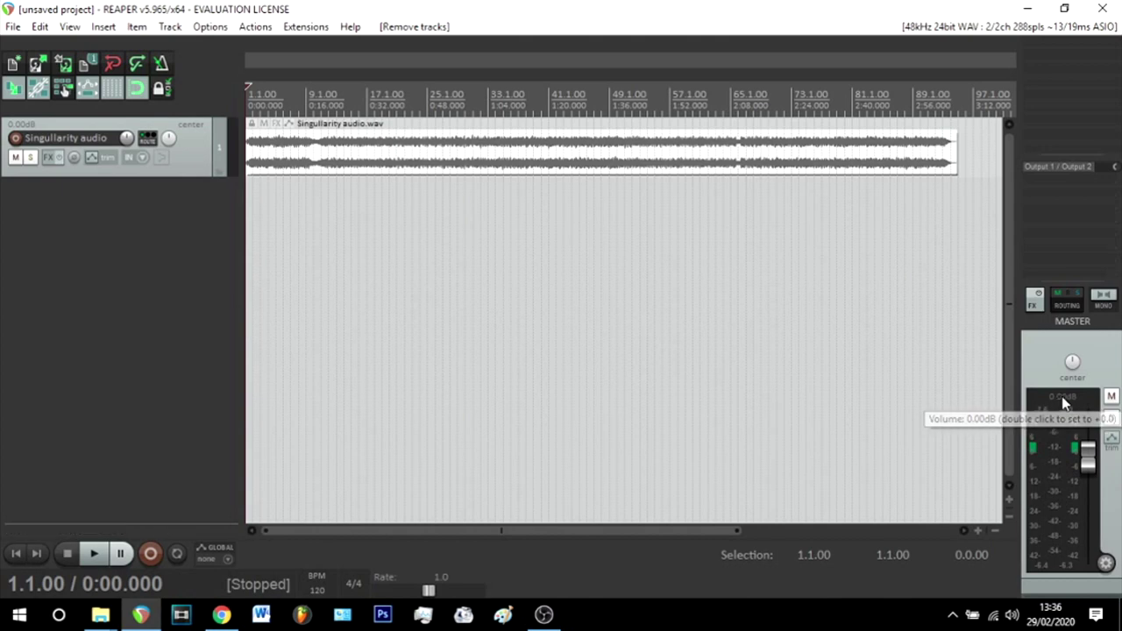
# Insert a second track, arm it for recording, and record a short take on it from the project start.
pyautogui.hotkey('ctrl', 't')
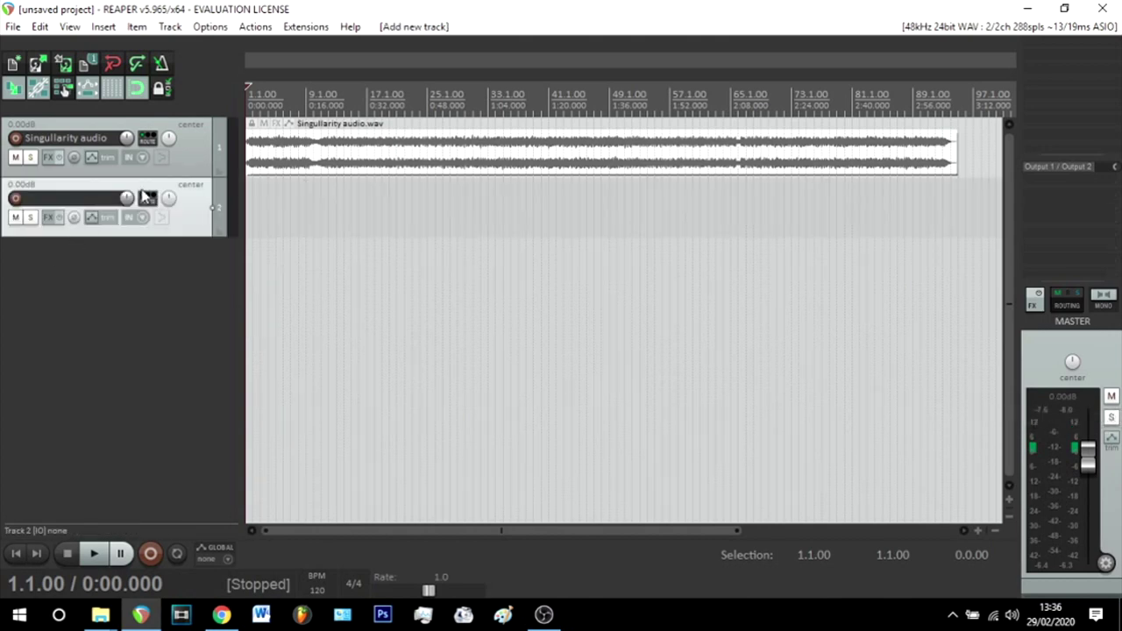
pyautogui.click(15, 198)
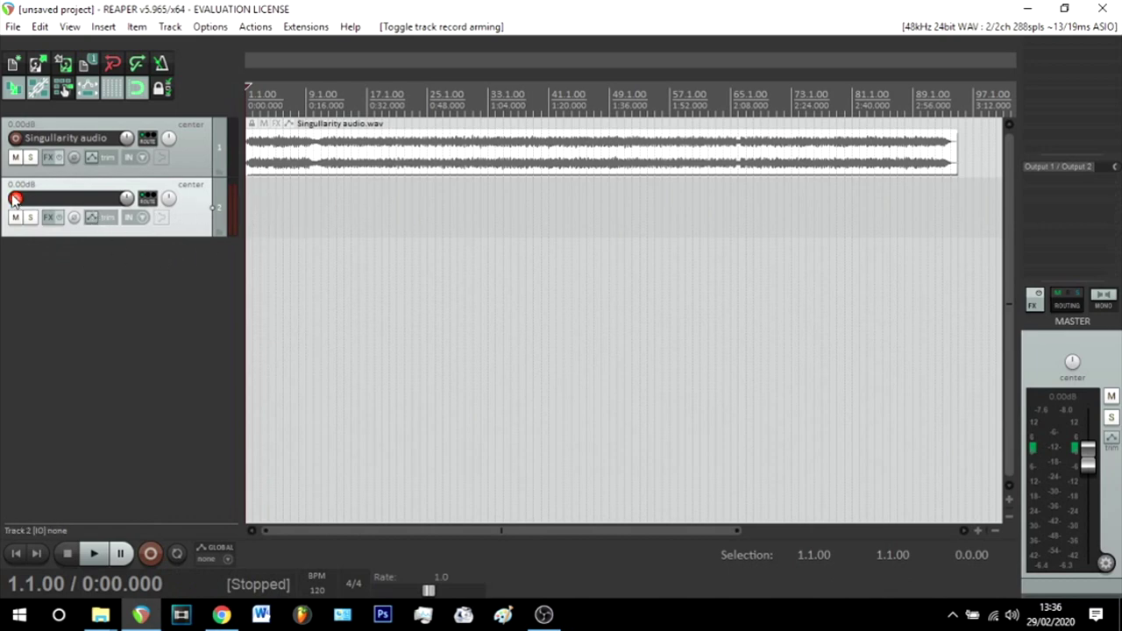
pyautogui.click(150, 554)
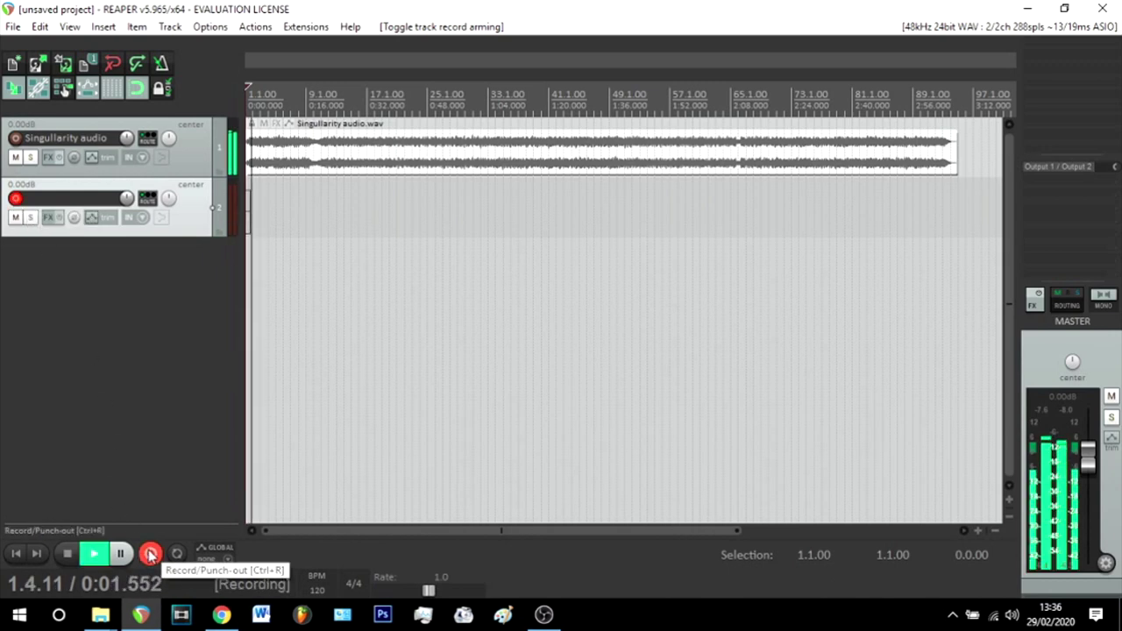
pyautogui.click(150, 554)
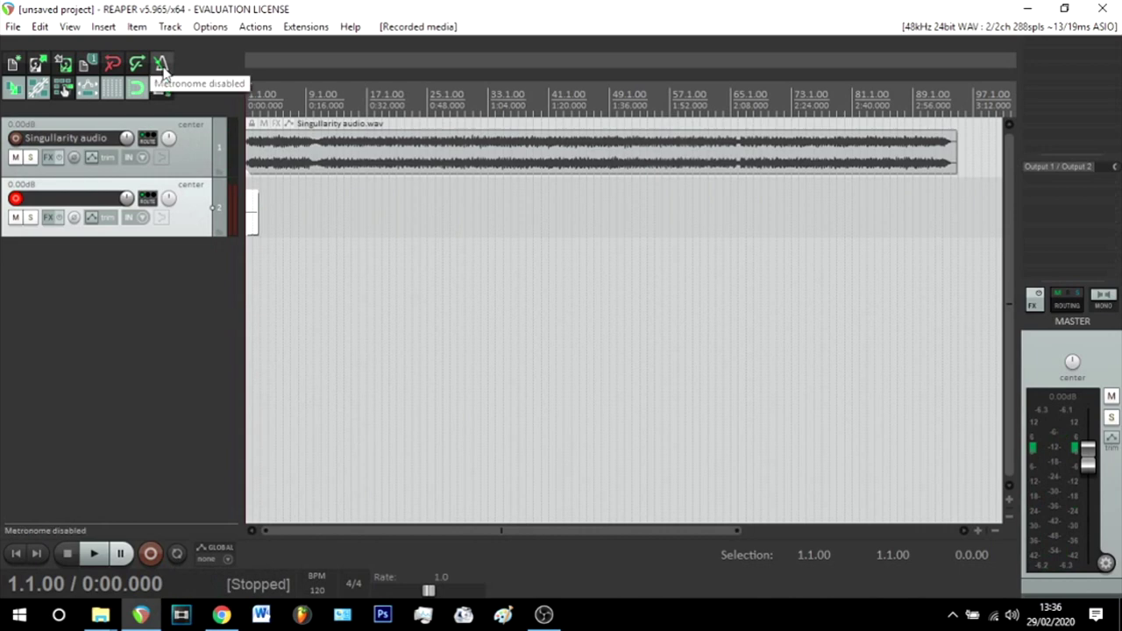
# Enable the metronome and look over its settings and the file browser for the primary beat sample.
pyautogui.click(165, 65)
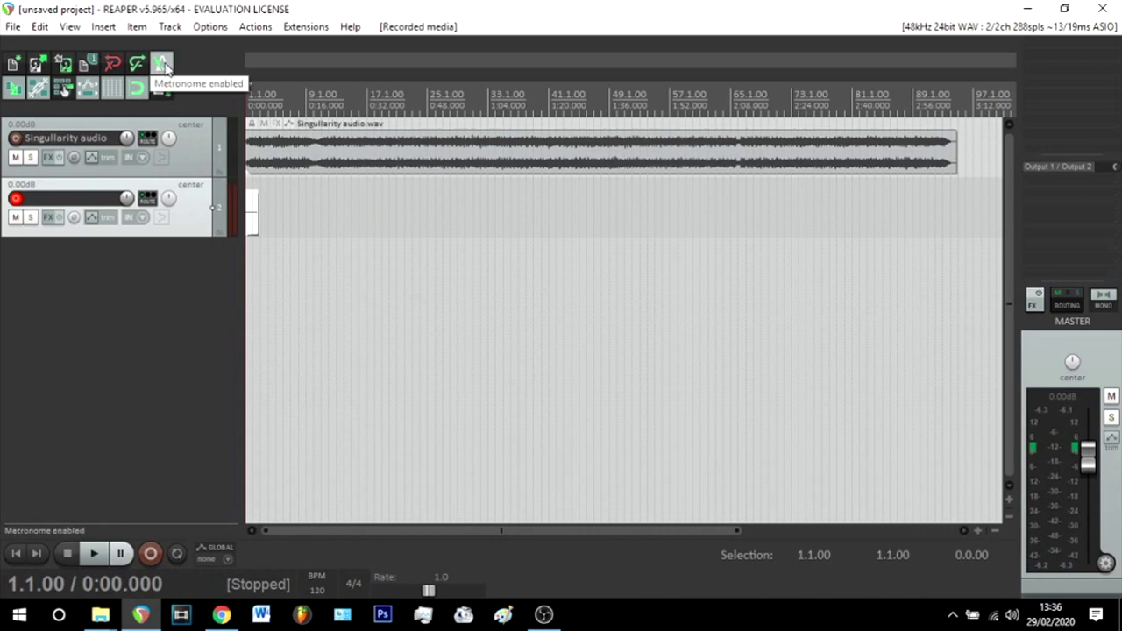
pyautogui.rightClick(165, 66)
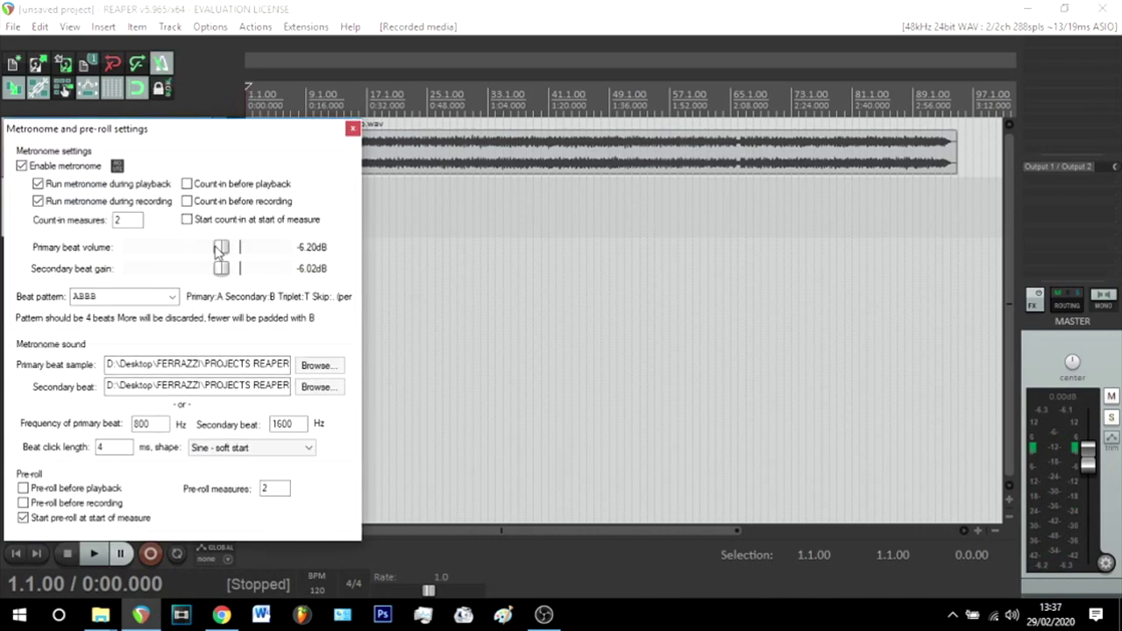
pyautogui.click(317, 367)
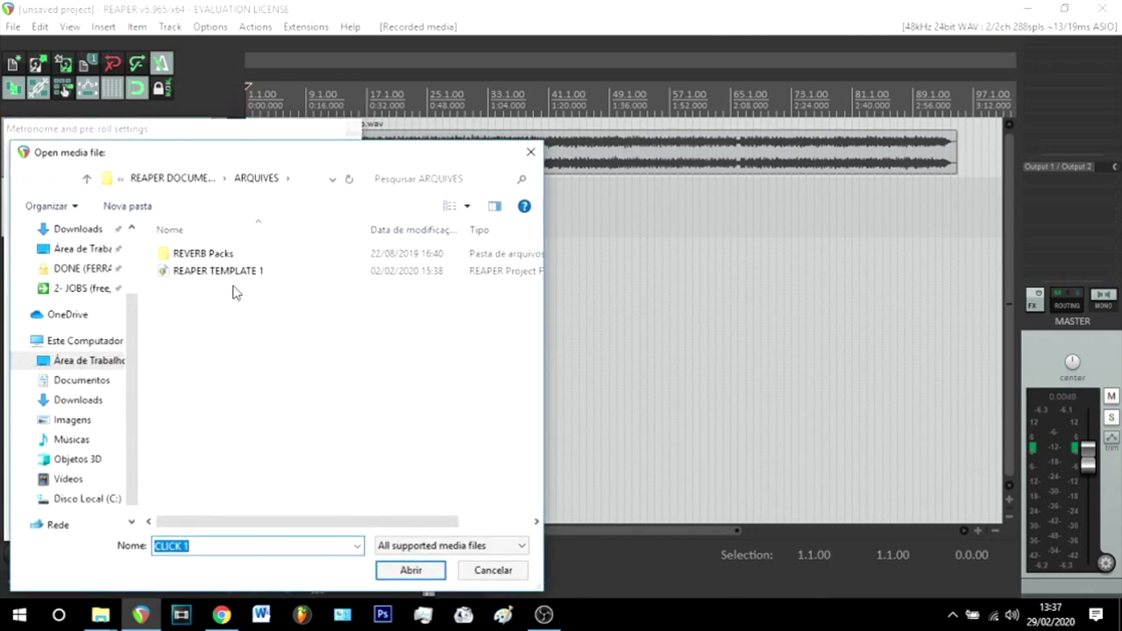
pyautogui.moveTo(429, 156); pyautogui.dragTo(751, 94)
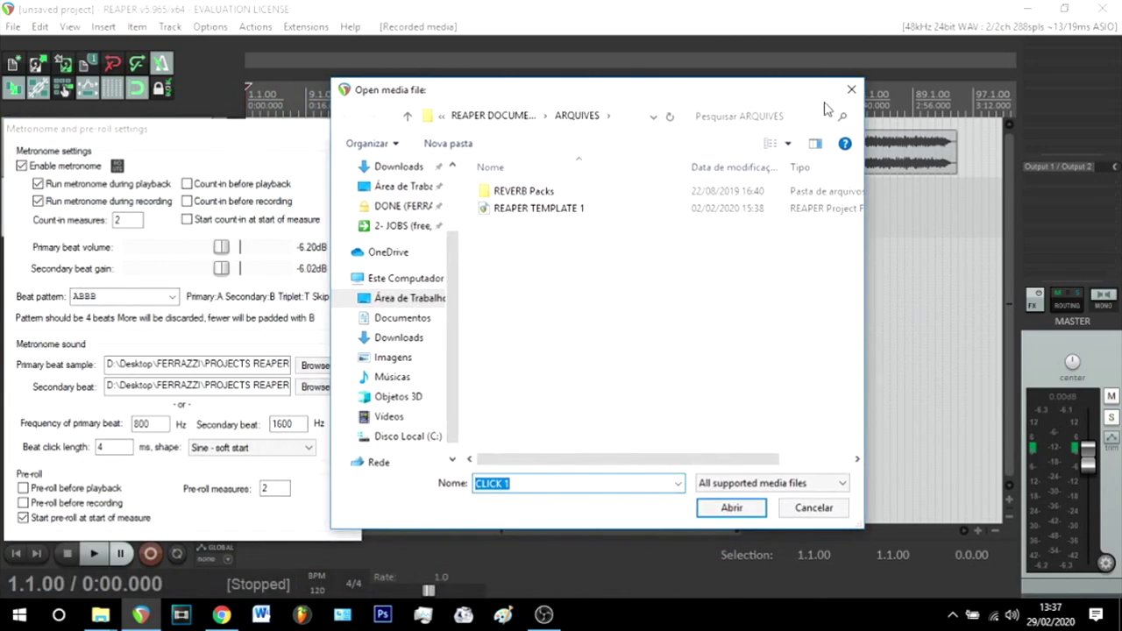
pyautogui.click(850, 90)
pyautogui.click(670, 357)
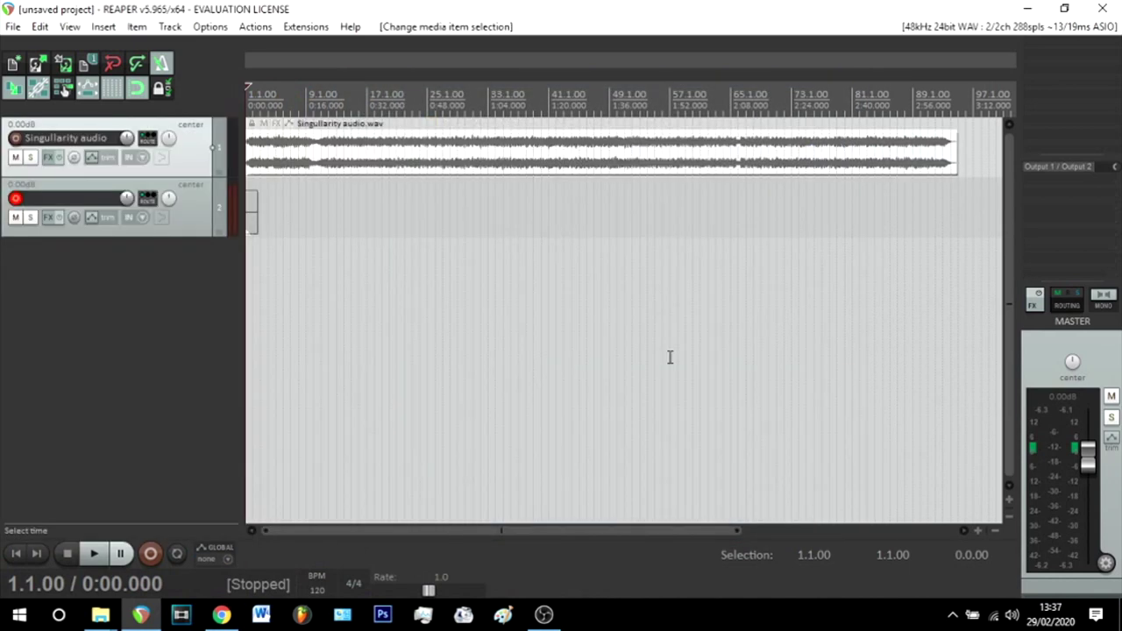
# Try moving the Singullarity audio item with snap enabled, and return it to the project start.
pyautogui.moveTo(1007, 354)
pyautogui.mouseDown()
pyautogui.moveTo(350, 353)
pyautogui.moveTo(1021, 346)
pyautogui.mouseUp()
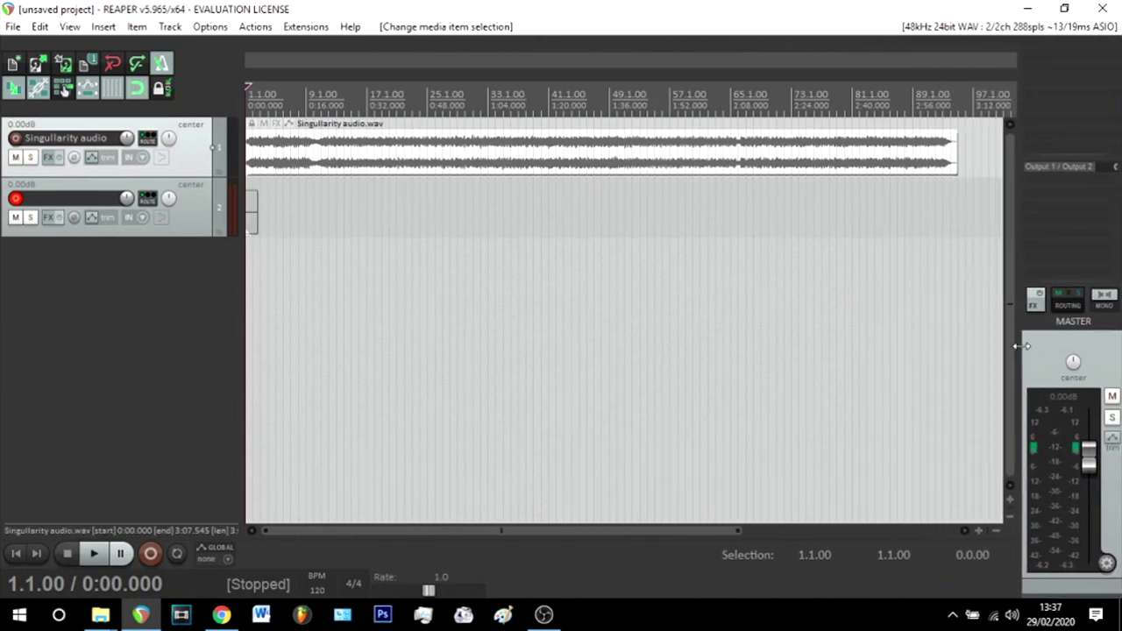
pyautogui.moveTo(211, 619)
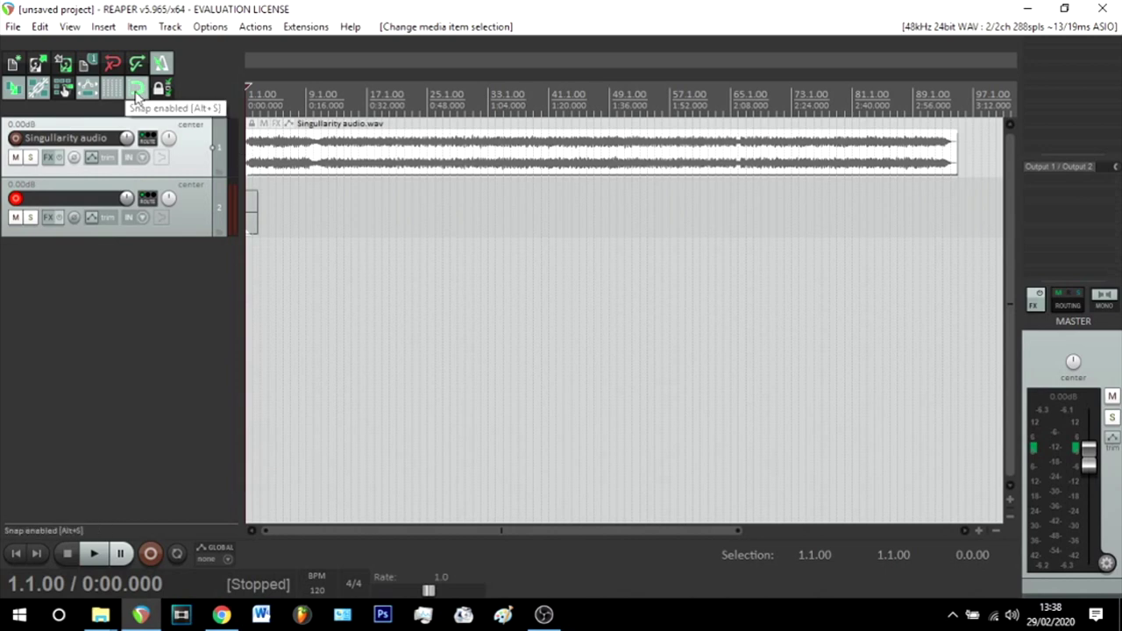
pyautogui.scroll(3, 333, 164)
pyautogui.moveTo(325, 171); pyautogui.dragTo(332, 167)
pyautogui.scroll(5, 332, 167)
pyautogui.moveTo(582, 150); pyautogui.dragTo(260, 151)
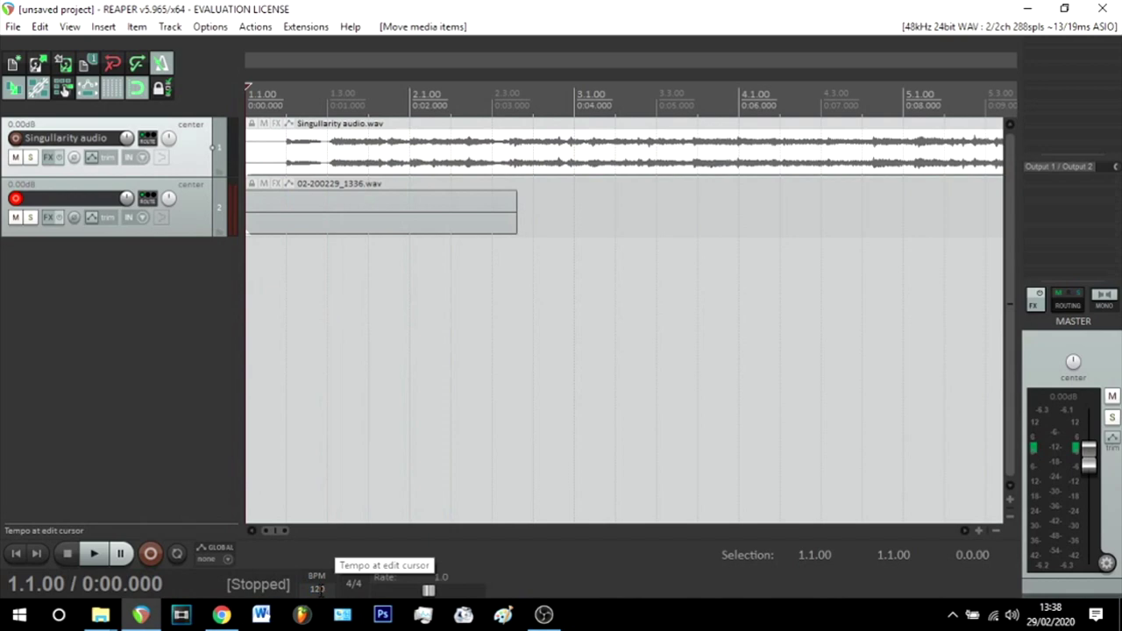
# Set the project tempo to 150 BPM.
pyautogui.click(318, 589)
pyautogui.doubleClick(326, 590)
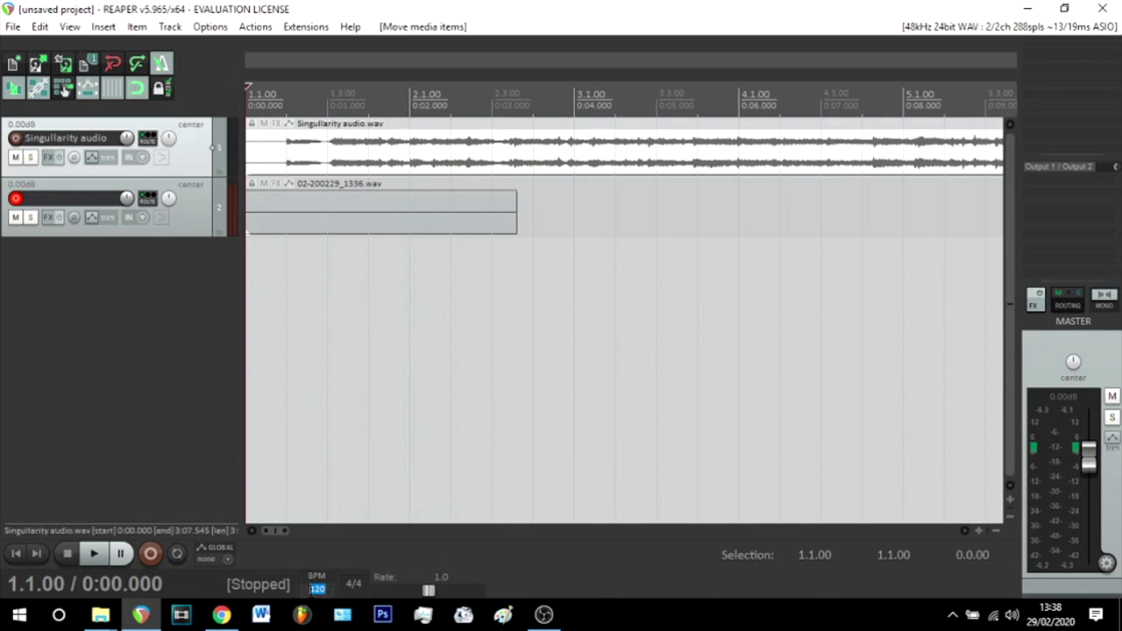
pyautogui.write('150')
pyautogui.press('Return')
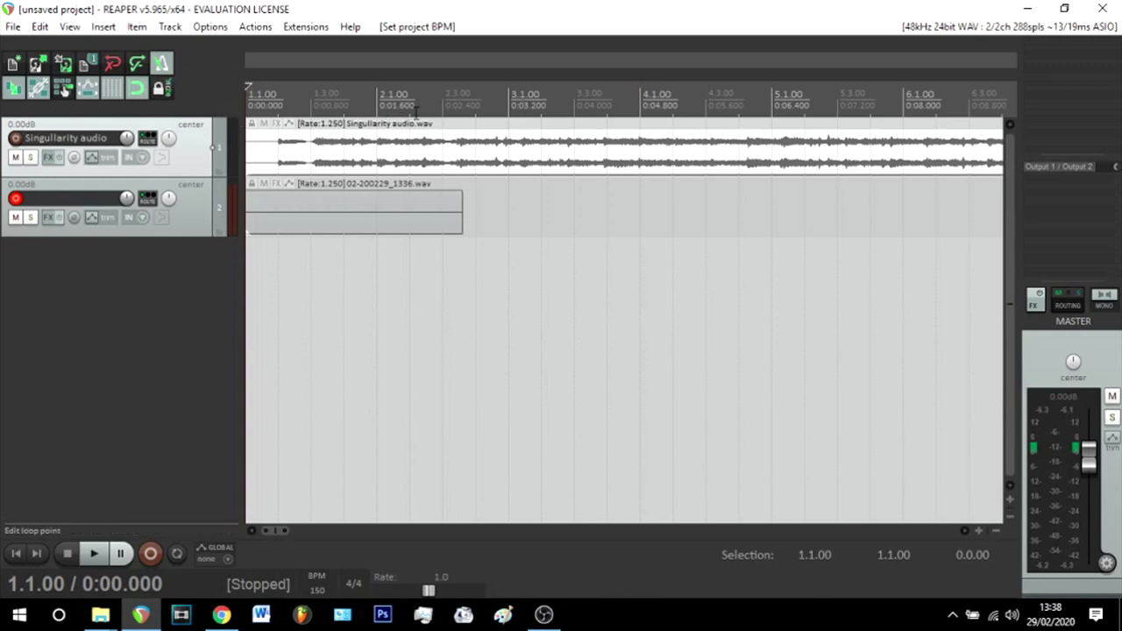
# Add a 140 BPM tempo marker at position 4.1.00 and return the edit cursor to the project start.
pyautogui.click(511, 105)
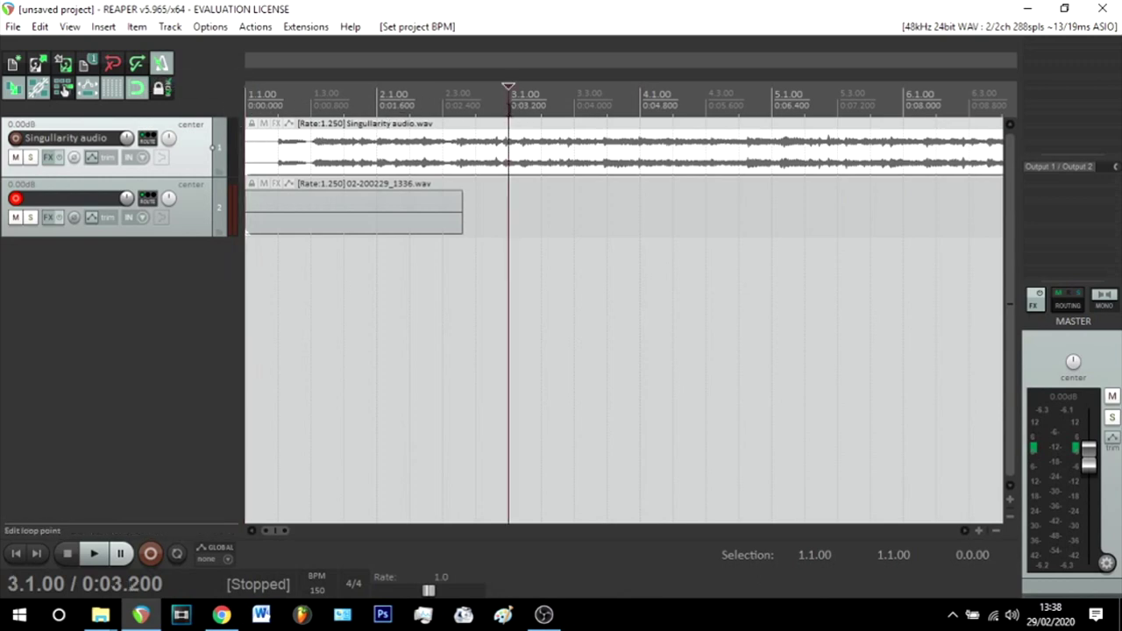
pyautogui.click(645, 101)
pyautogui.scroll(-3, 653, 176)
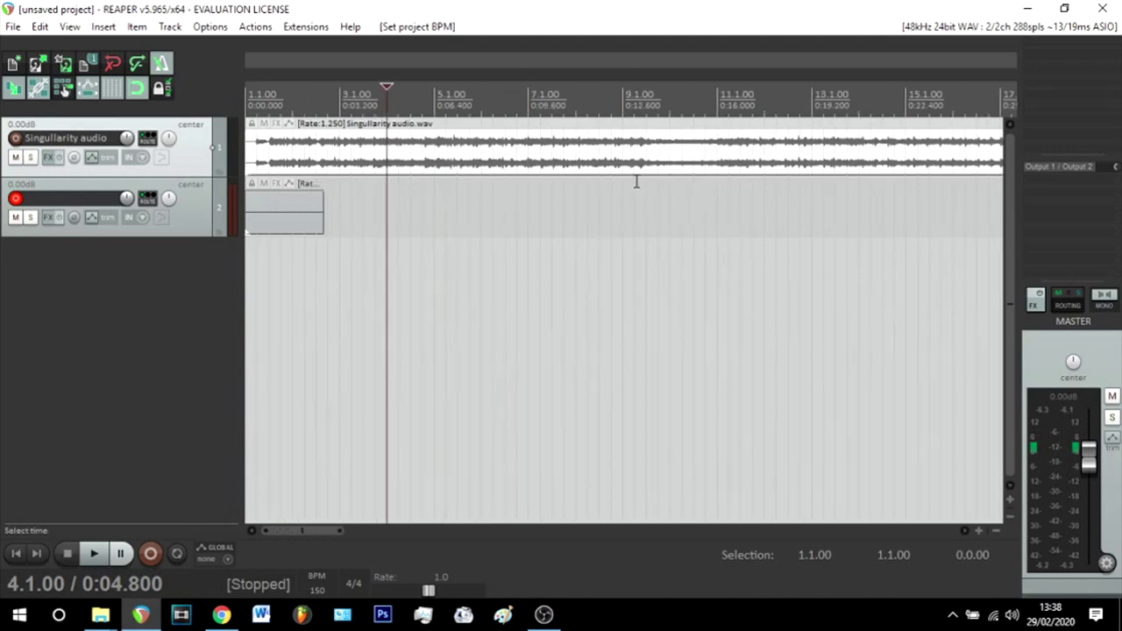
pyautogui.hotkey('shift', 'c')
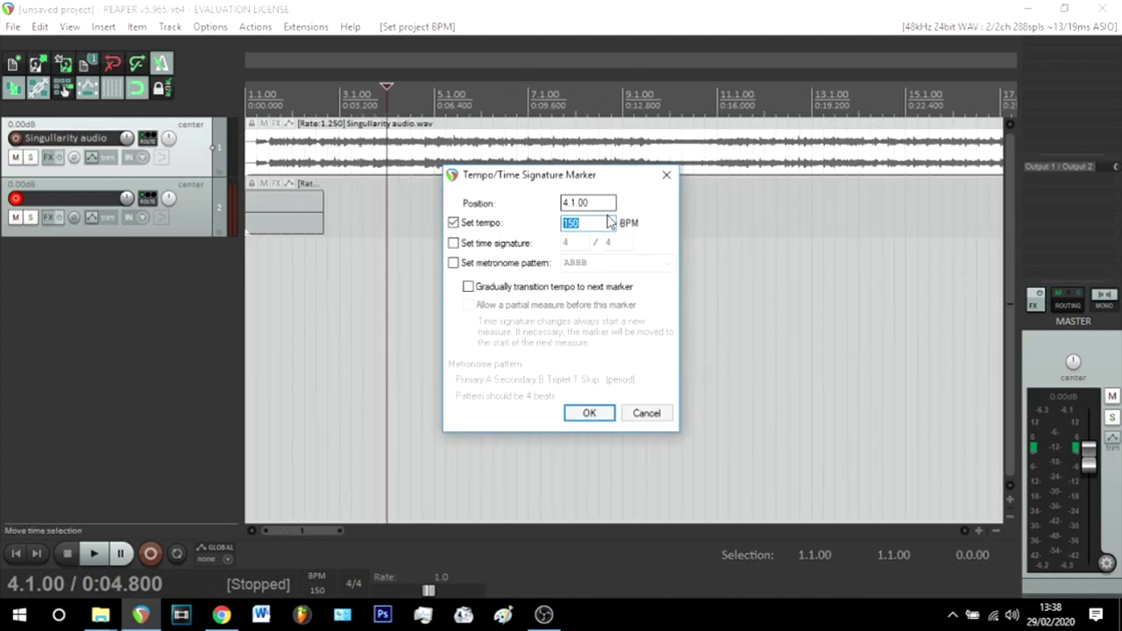
pyautogui.click(573, 225)
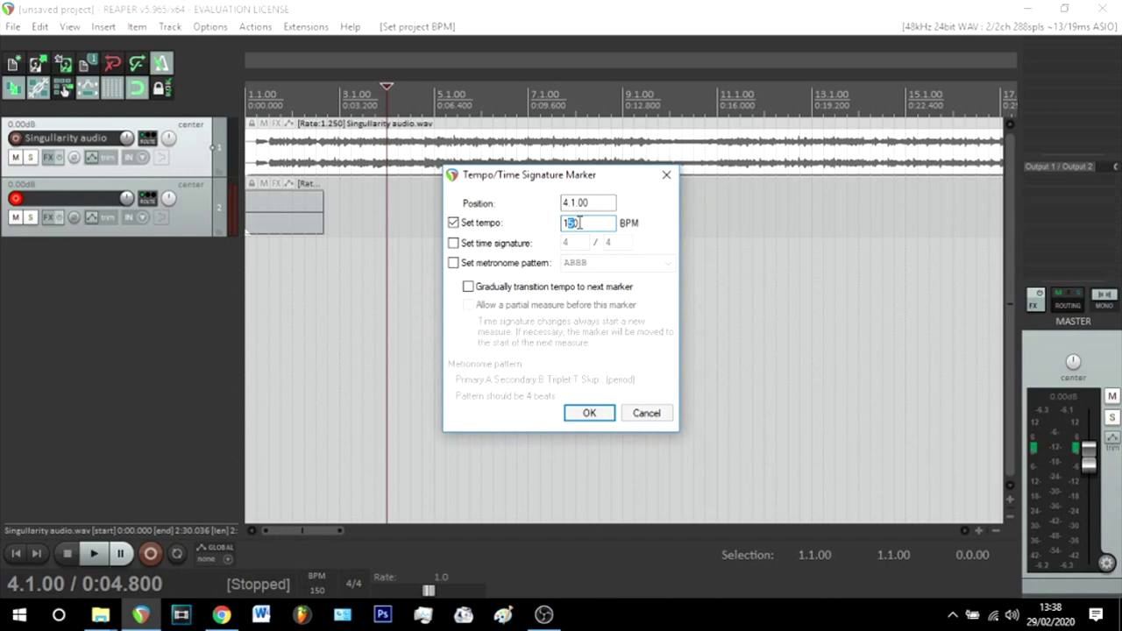
pyautogui.press('Return')
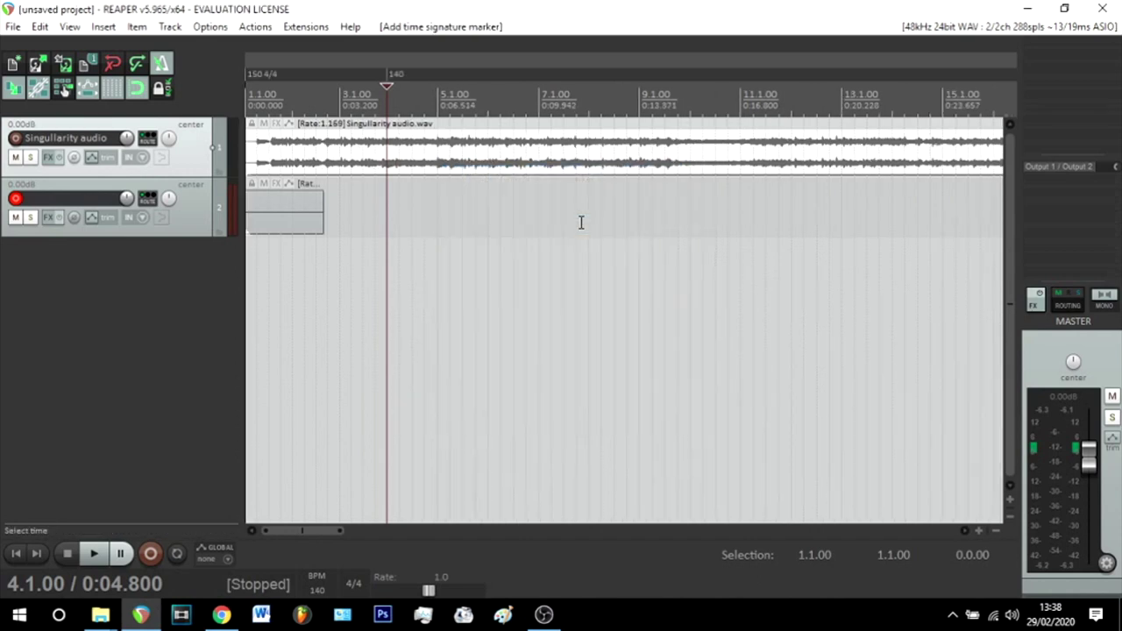
pyautogui.press('Home')
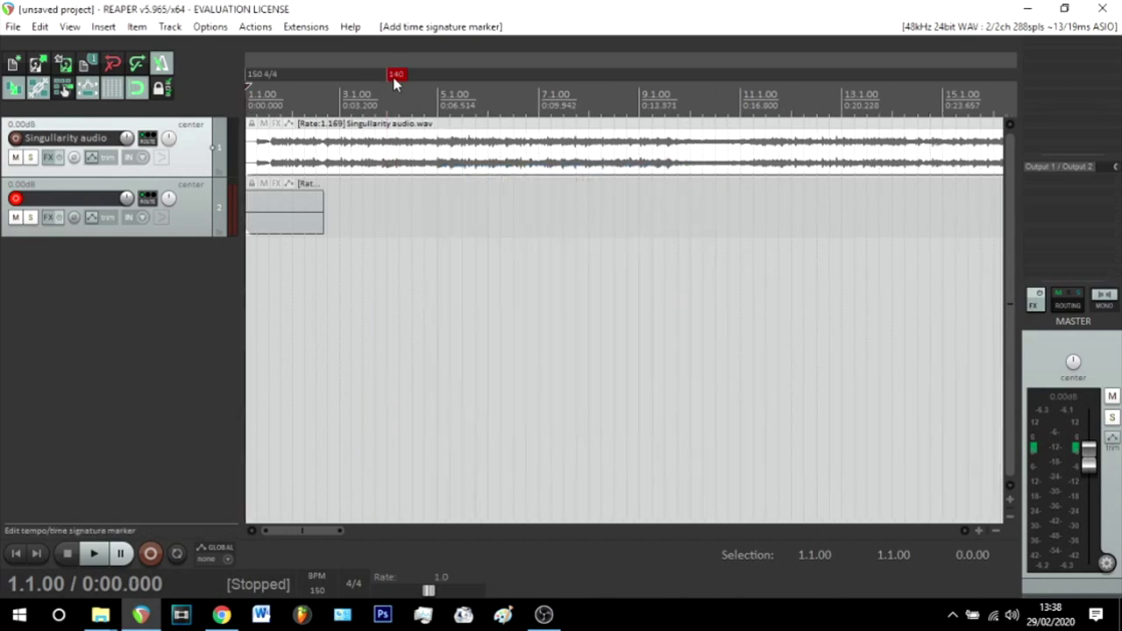
# Add a 150 BPM tempo marker at position 3.1.00 that gradually transitions the tempo to the next marker.
pyautogui.click(393, 77)
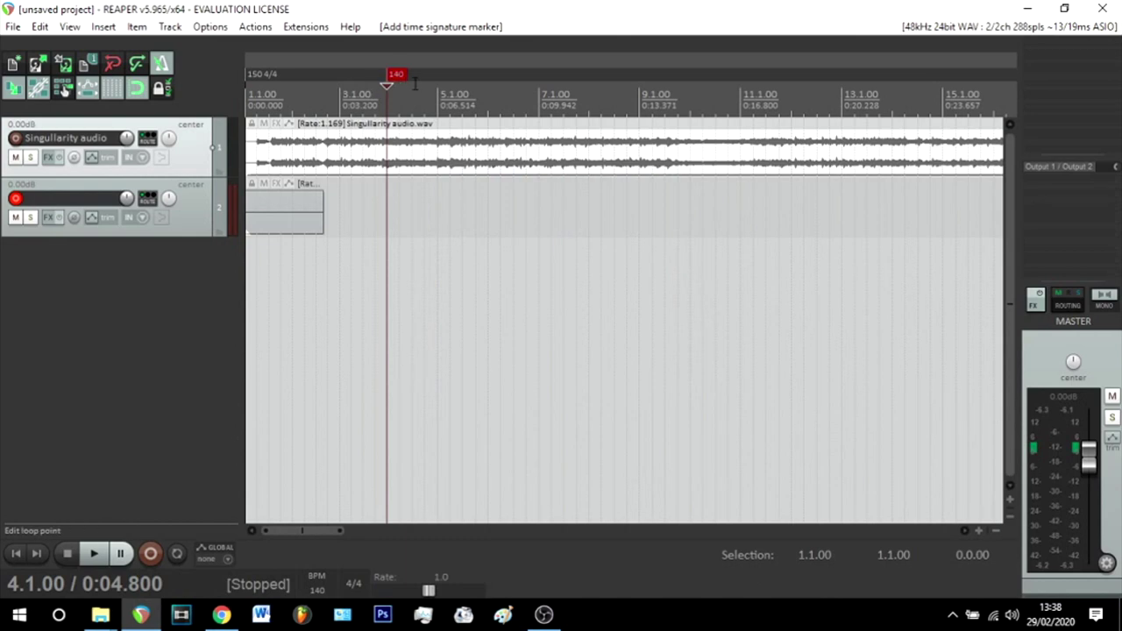
pyautogui.scroll(2, 340, 101)
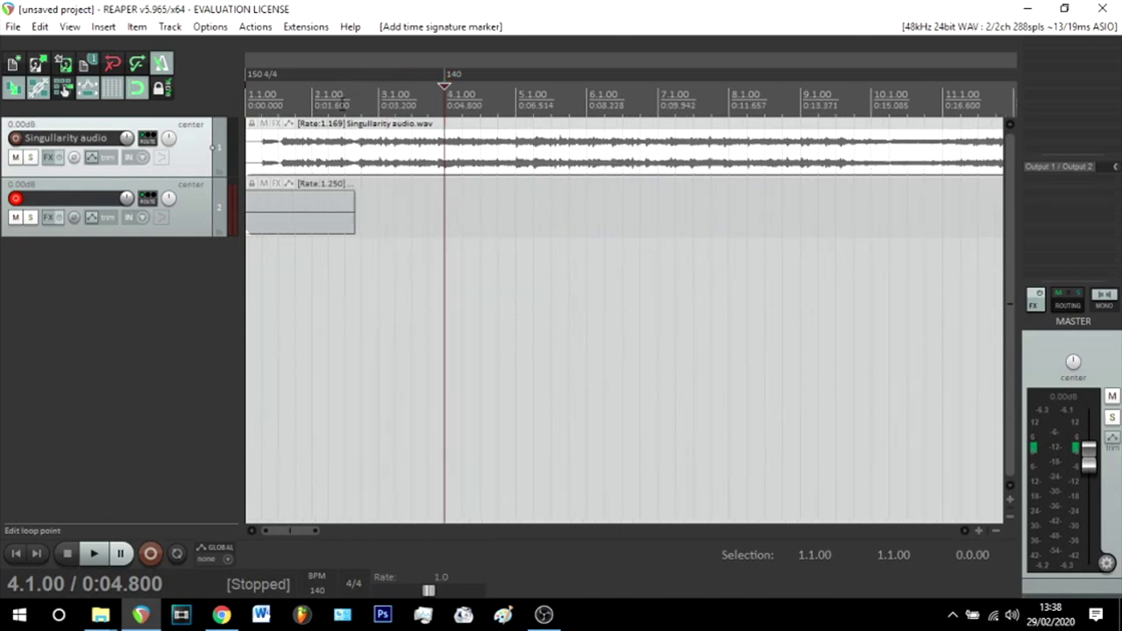
pyautogui.click(379, 104)
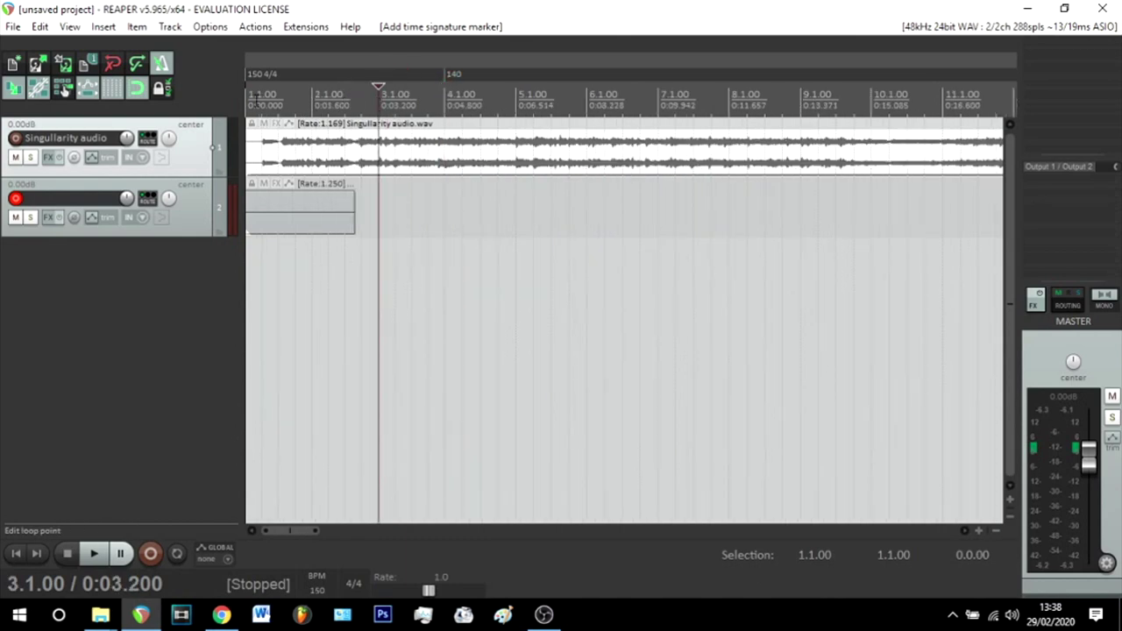
pyautogui.click(384, 104)
pyautogui.hotkey('shift', 'c')
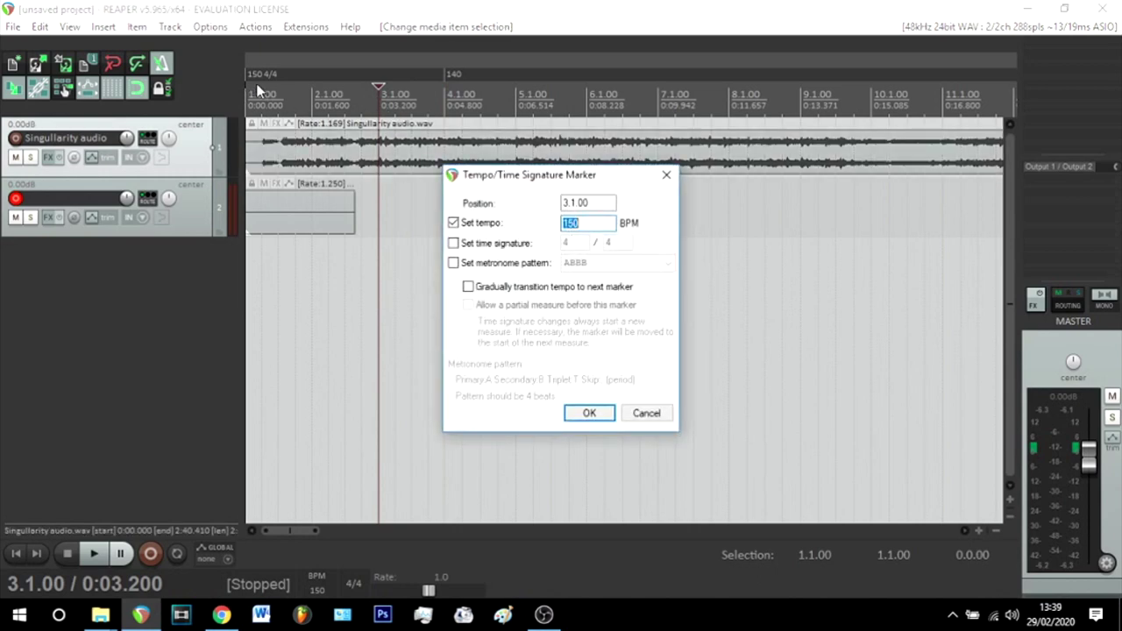
pyautogui.click(506, 294)
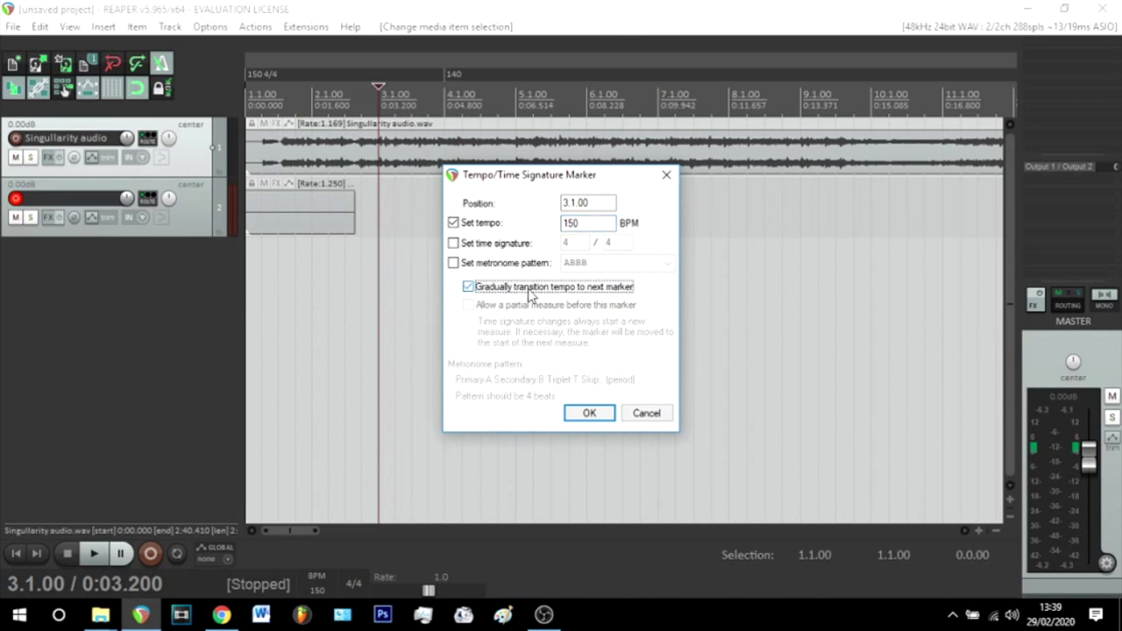
pyautogui.click(587, 413)
pyautogui.scroll(3, 429, 127)
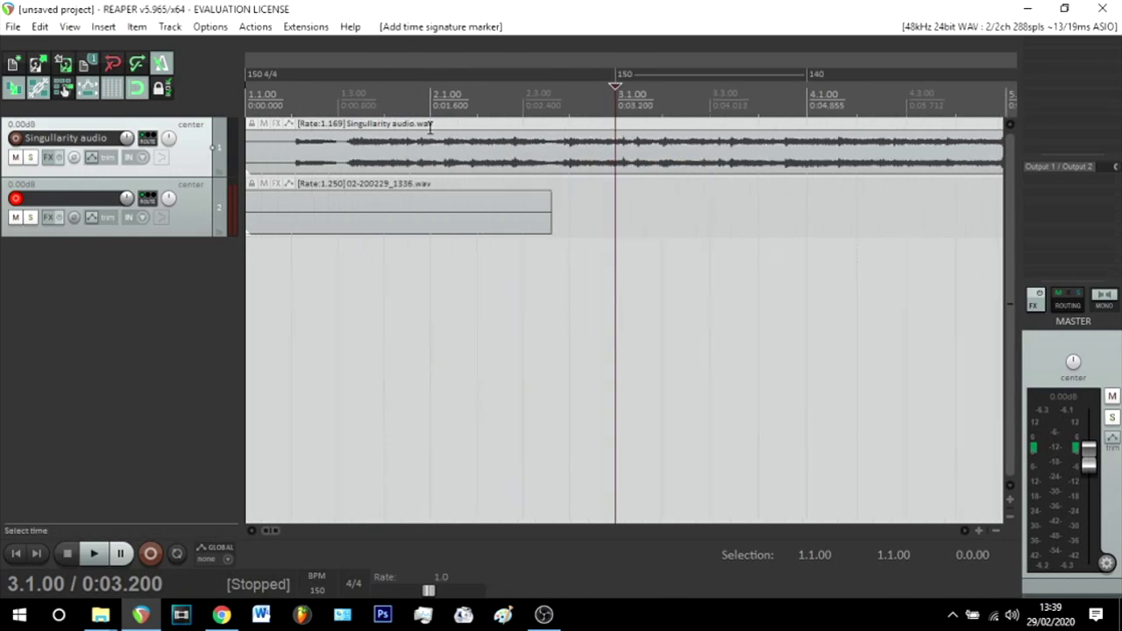
pyautogui.scroll(2, 430, 127)
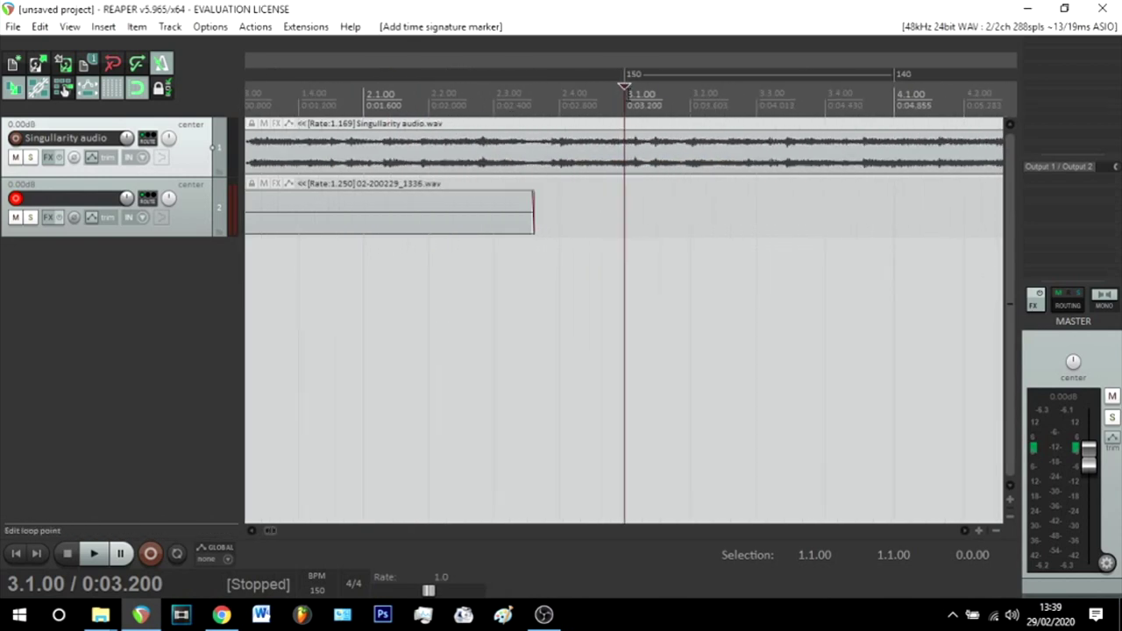
pyautogui.click(896, 100)
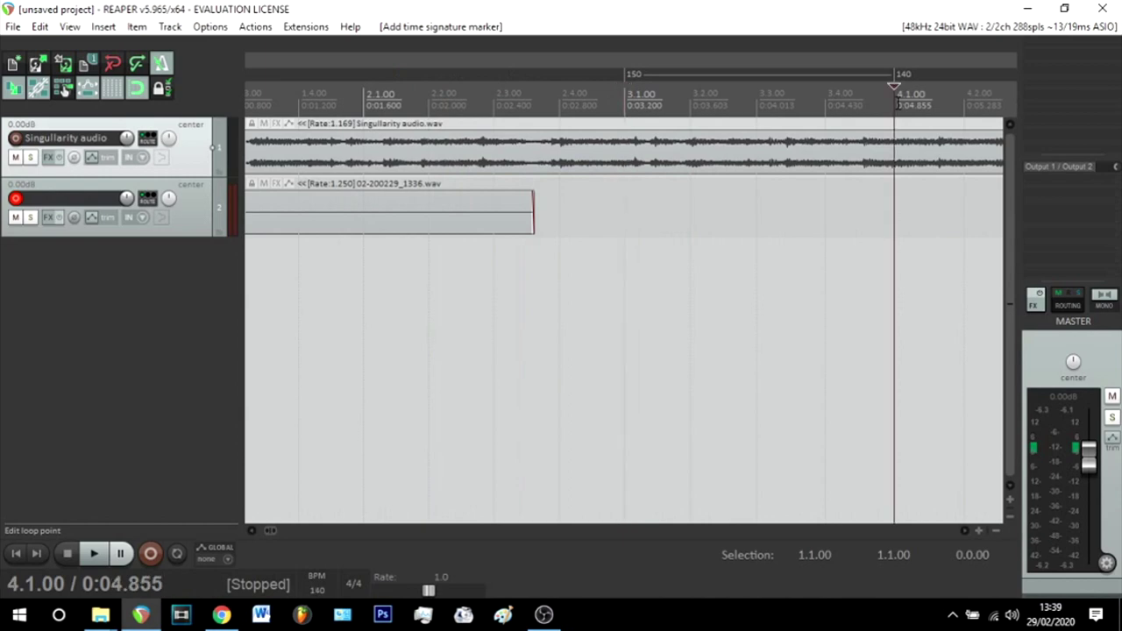
# Remove the 150 BPM tempo marker at 3.1.00 and place the edit cursor at 4.1.00.
pyautogui.keyDown('alt'); pyautogui.click(636, 76); pyautogui.keyUp('alt')
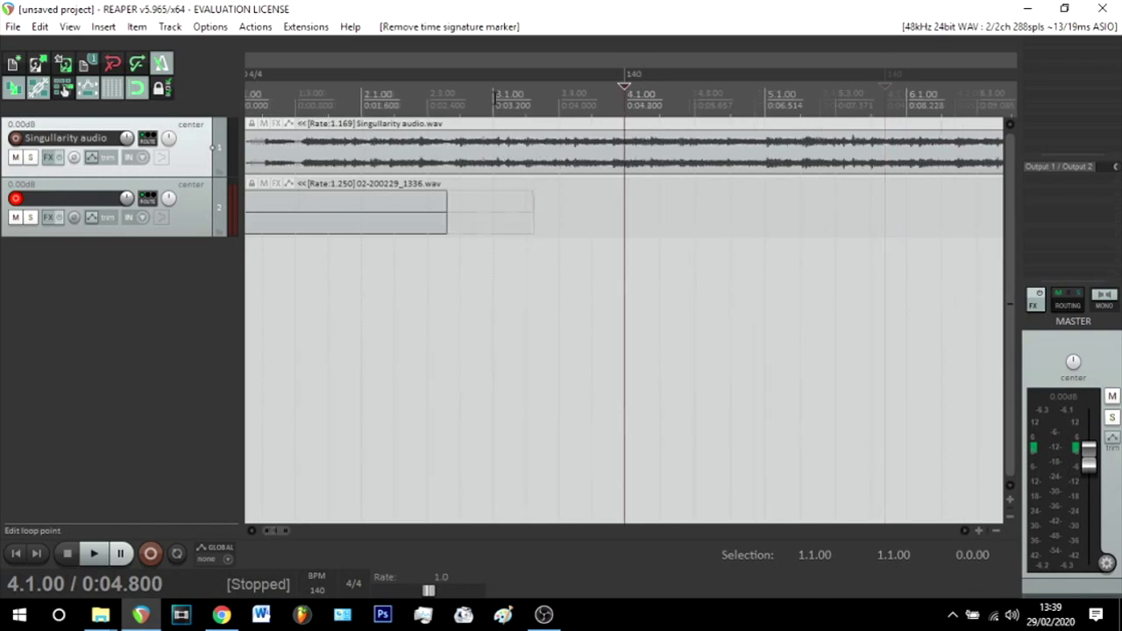
pyautogui.click(506, 96)
pyautogui.click(626, 100)
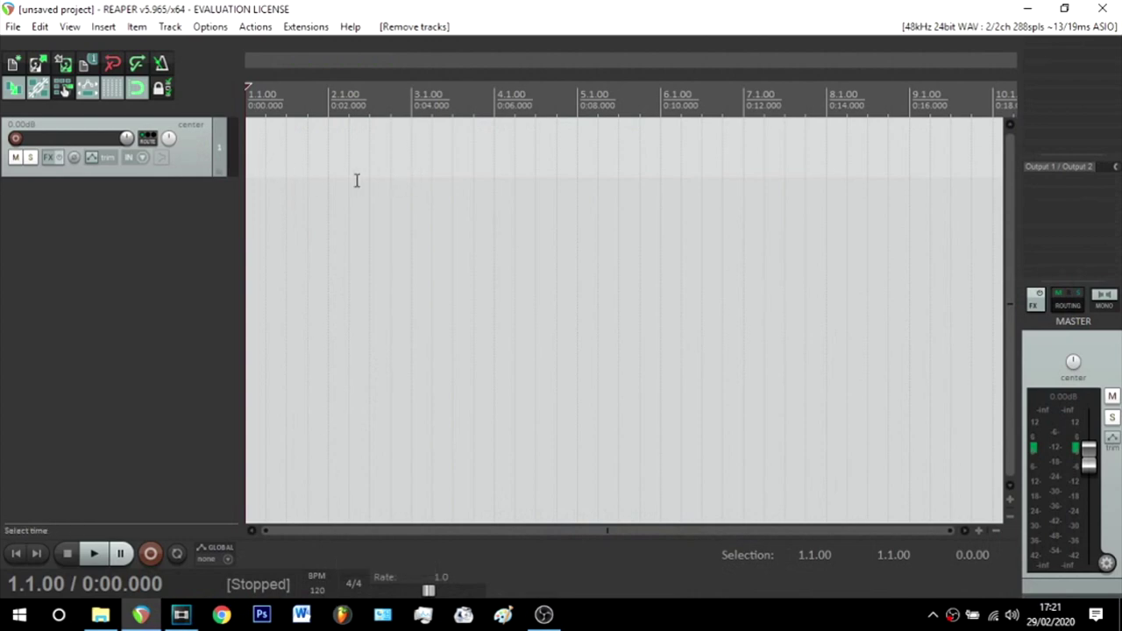
# Look up the timebase entry among the options of the empty track.
pyautogui.rightClick(189, 171)
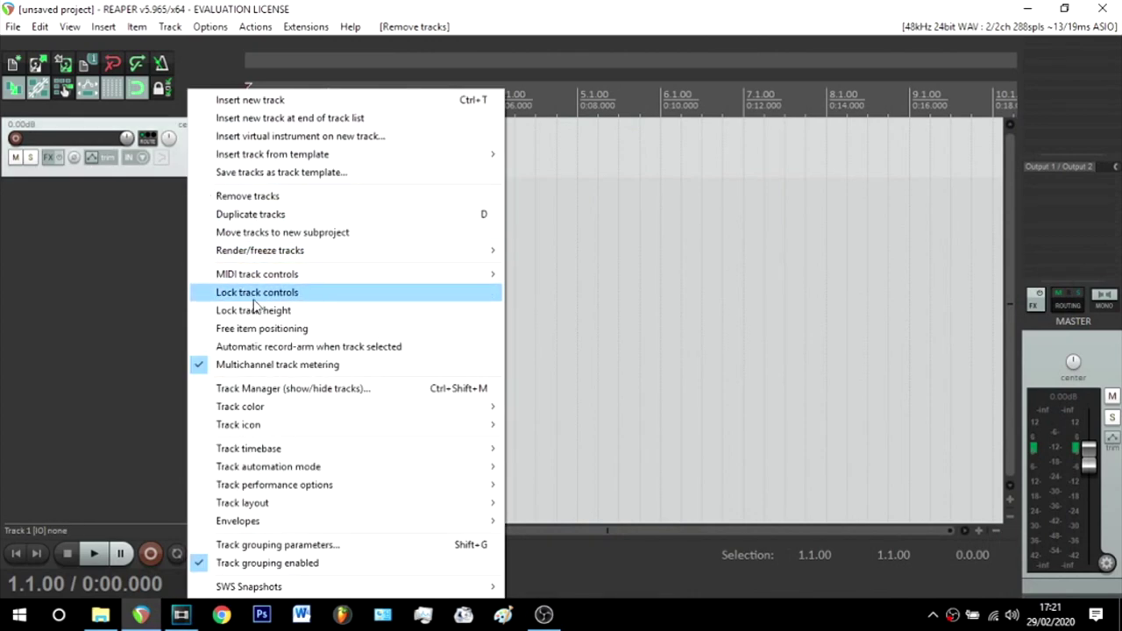
pyautogui.moveTo(291, 451)
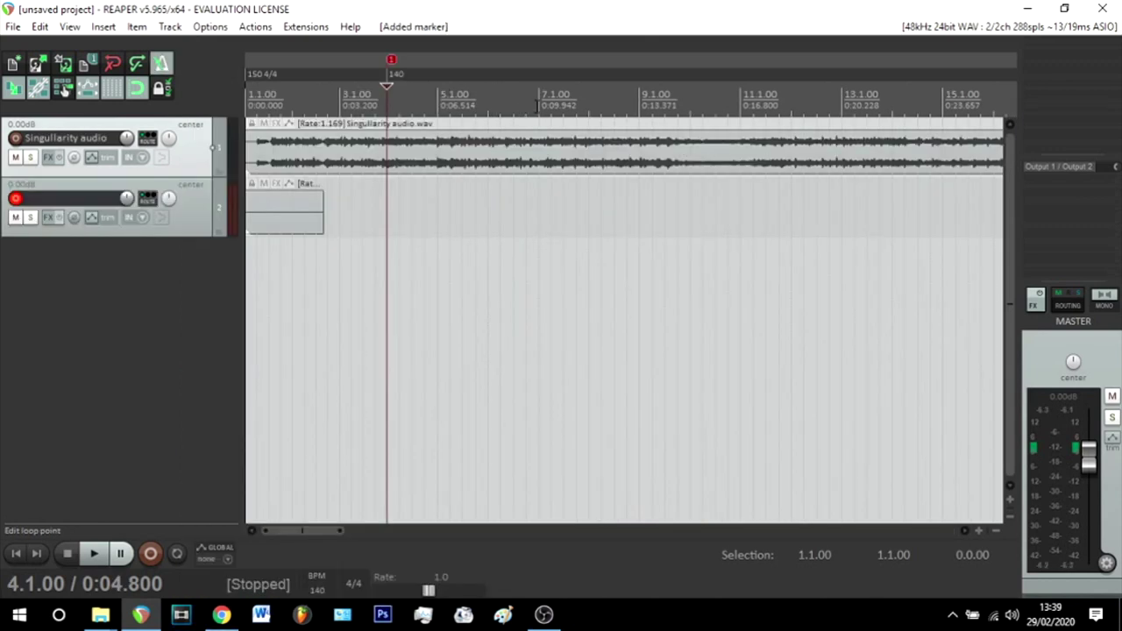
# Add a project marker at position 7.1.00 and name it MARK.
pyautogui.click(538, 105)
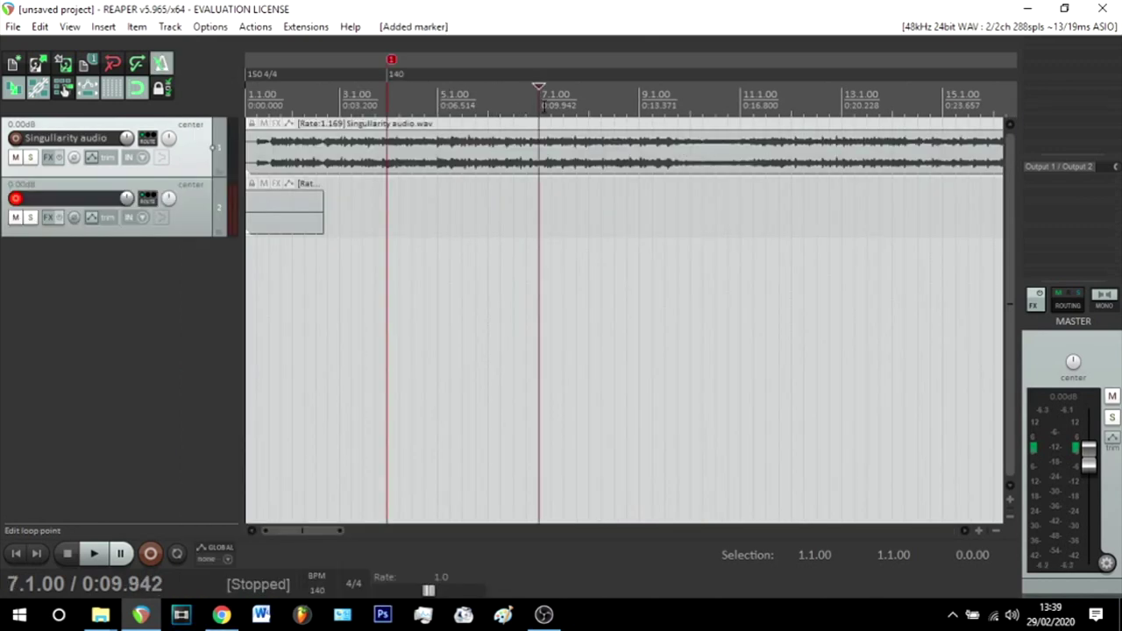
pyautogui.doubleClick(544, 59)
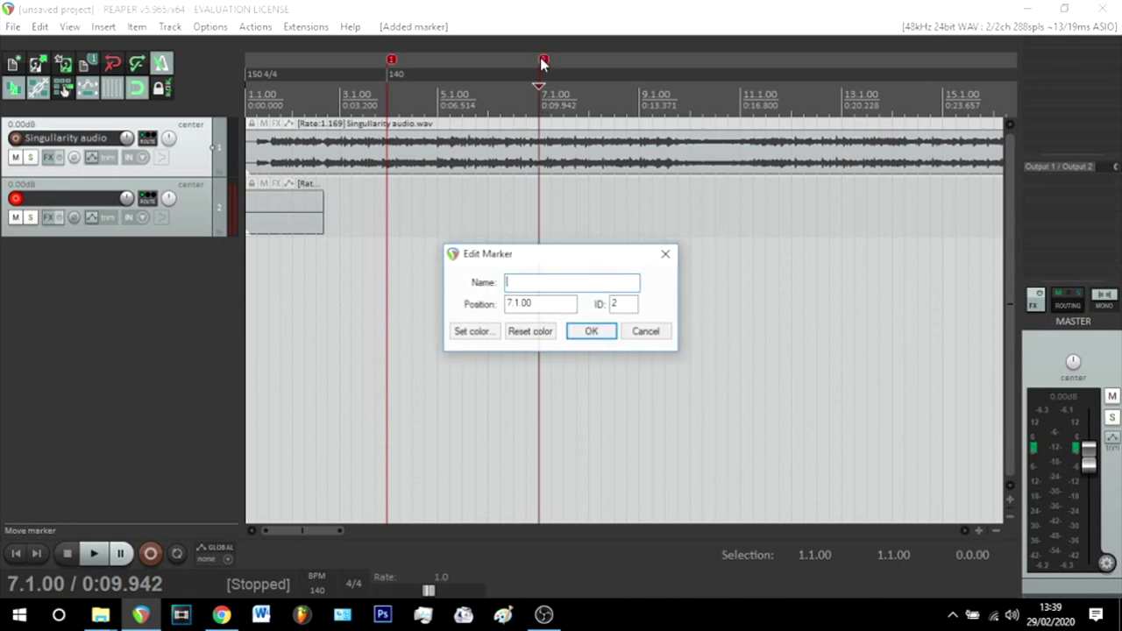
pyautogui.write('MARK')
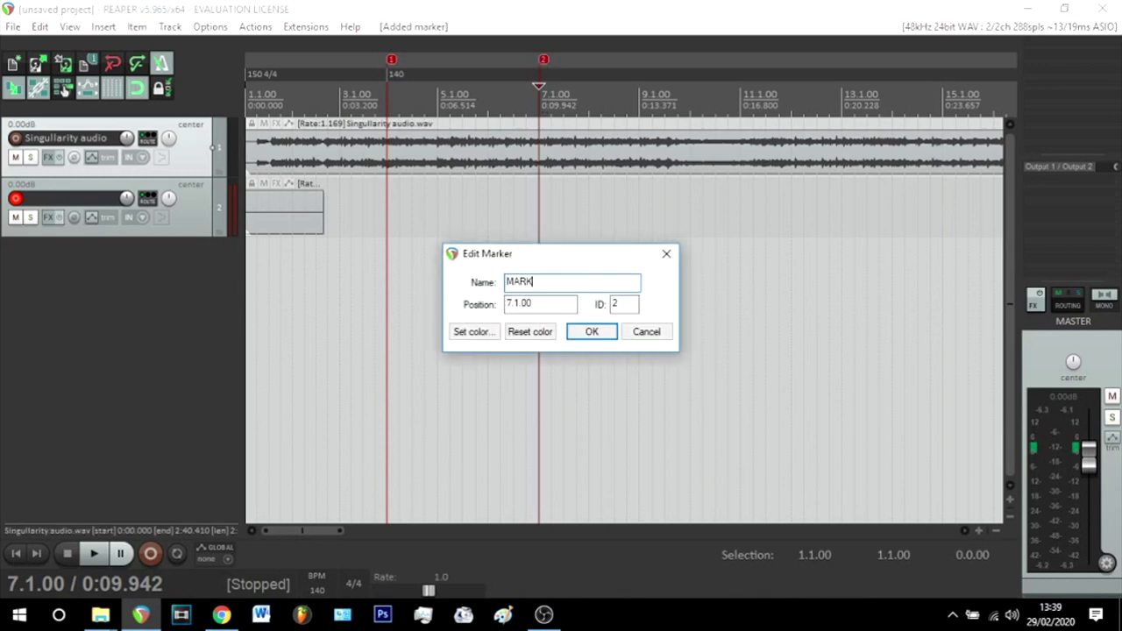
pyautogui.press('Return')
# Select the time range between the project markers at 4.1.00 and 7.1.00, and try stretching its start toward the project start.
pyautogui.doubleClick(476, 96)
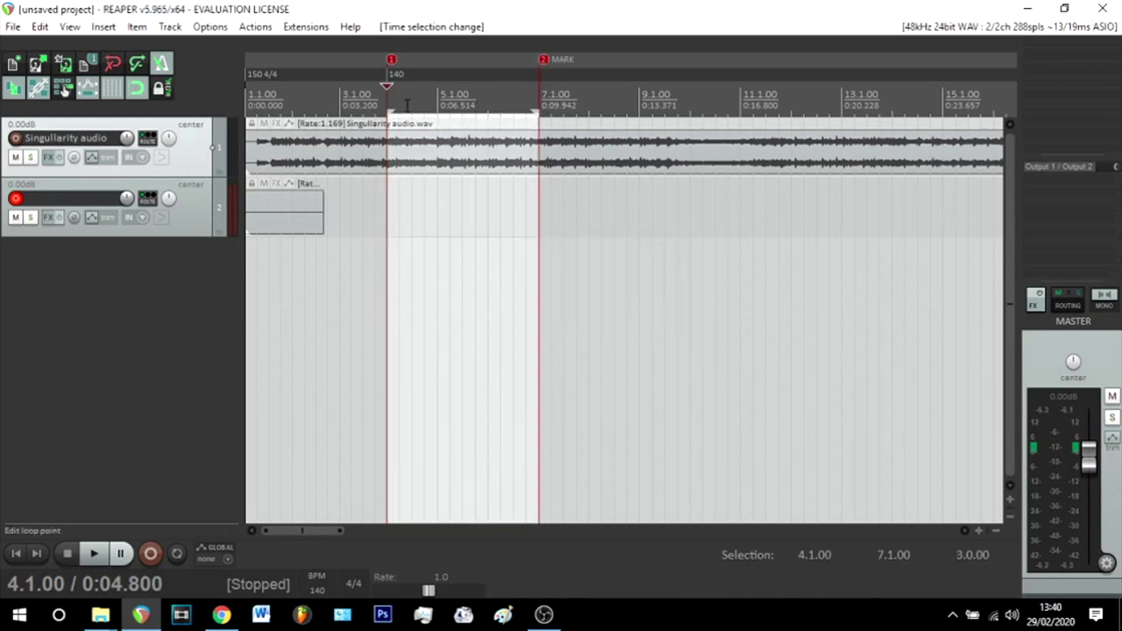
pyautogui.moveTo(390, 112); pyautogui.dragTo(250, 110)
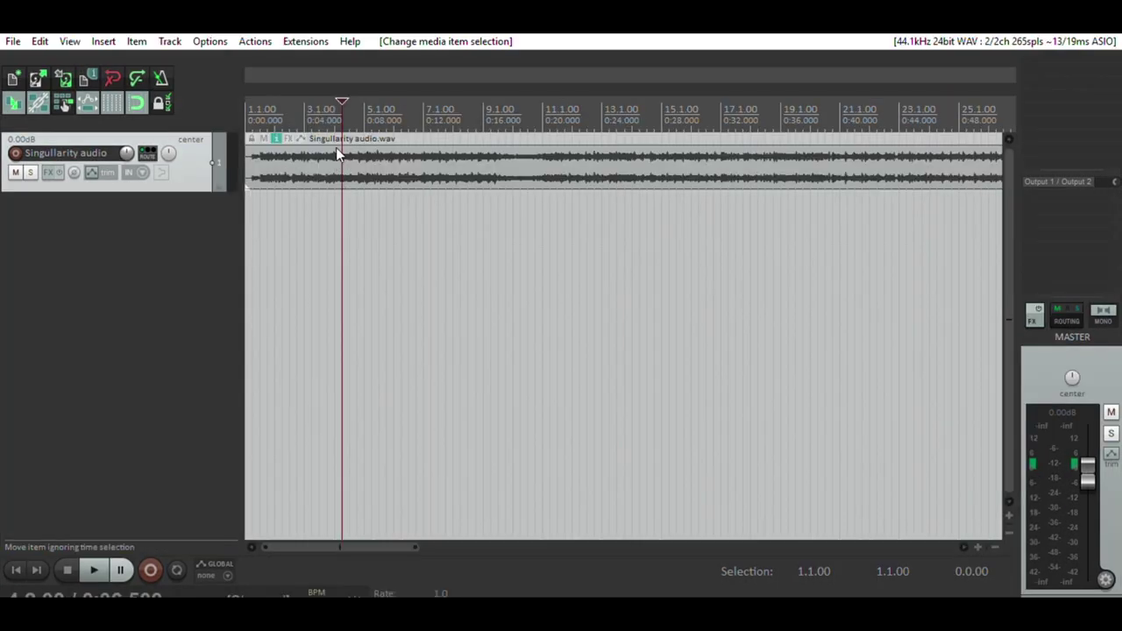
# Split the Singullarity audio item at about 6 seconds and again at about 13 seconds.
pyautogui.click(336, 150)
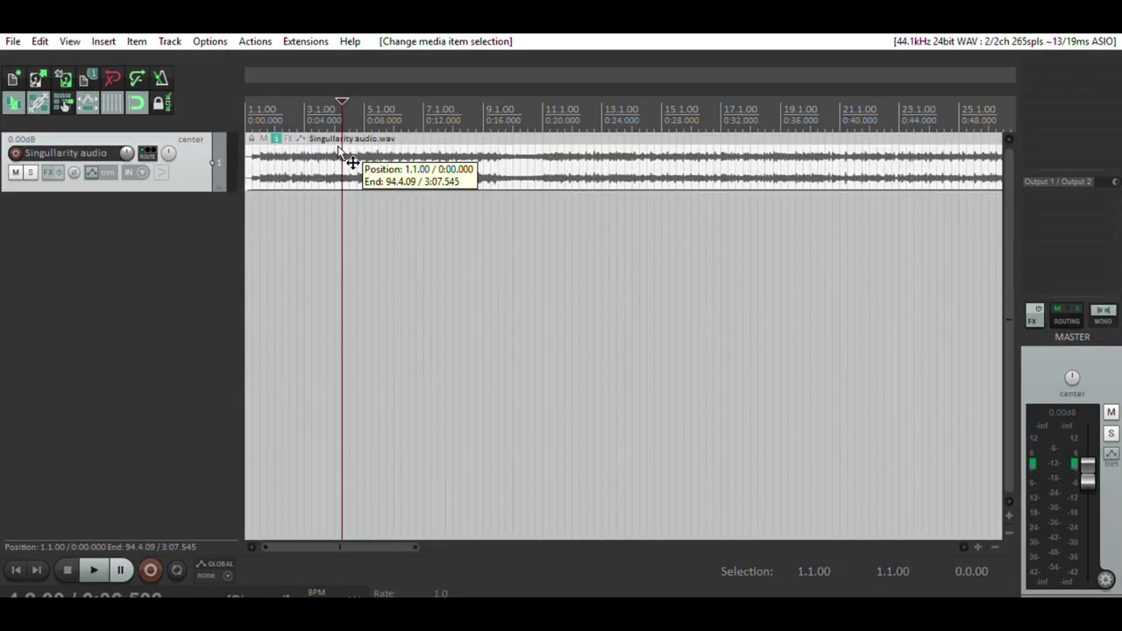
pyautogui.press('s')
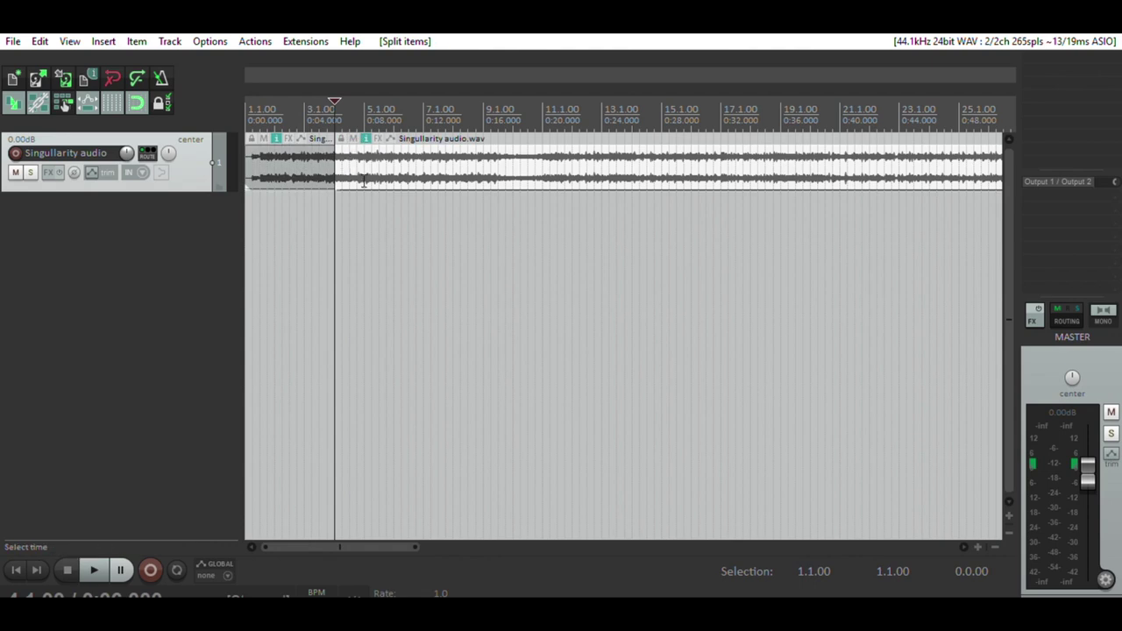
pyautogui.scroll(2, 478, 166)
pyautogui.press('space')
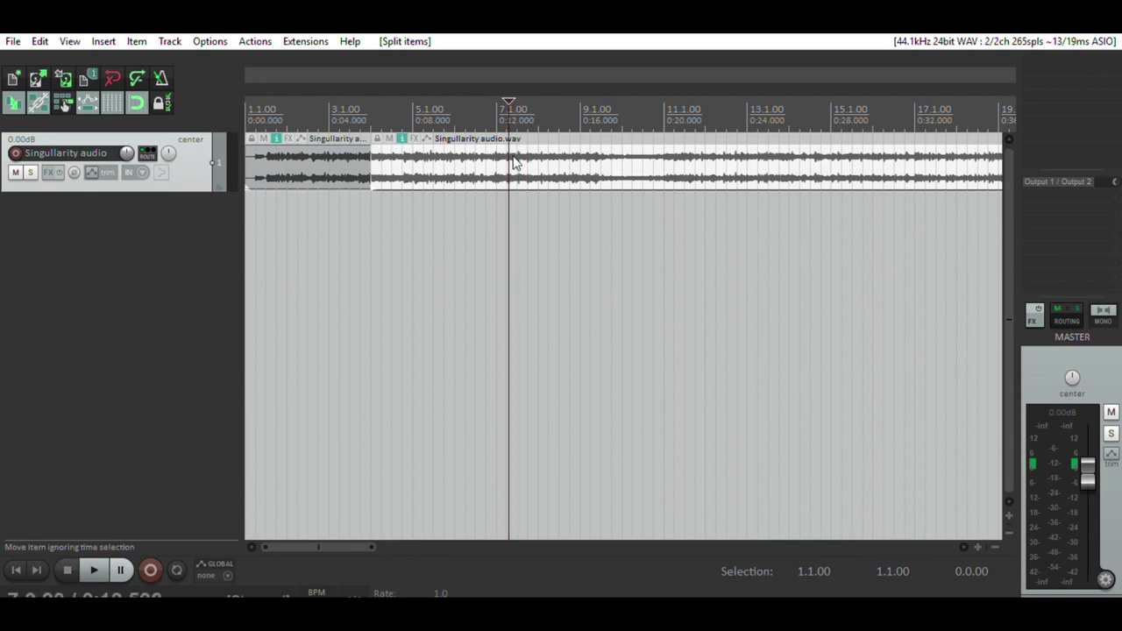
pyautogui.click(513, 159)
pyautogui.press('s')
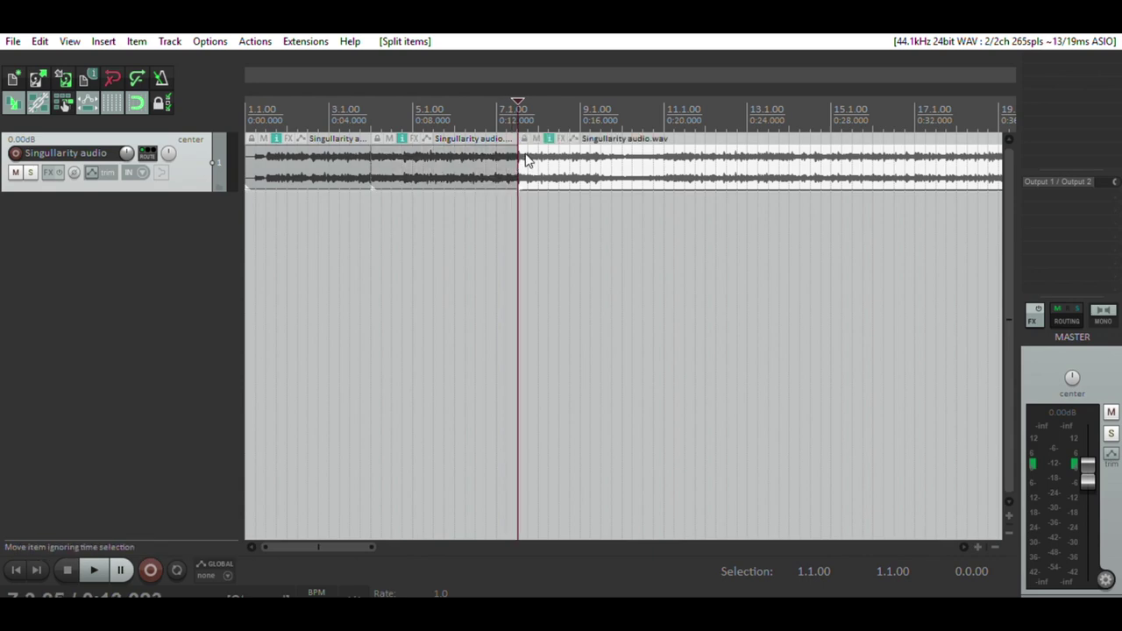
# Move the last Singullarity audio piece about 0.5 s later, and move it back toward the middle piece.
pyautogui.moveTo(526, 165); pyautogui.dragTo(554, 161)
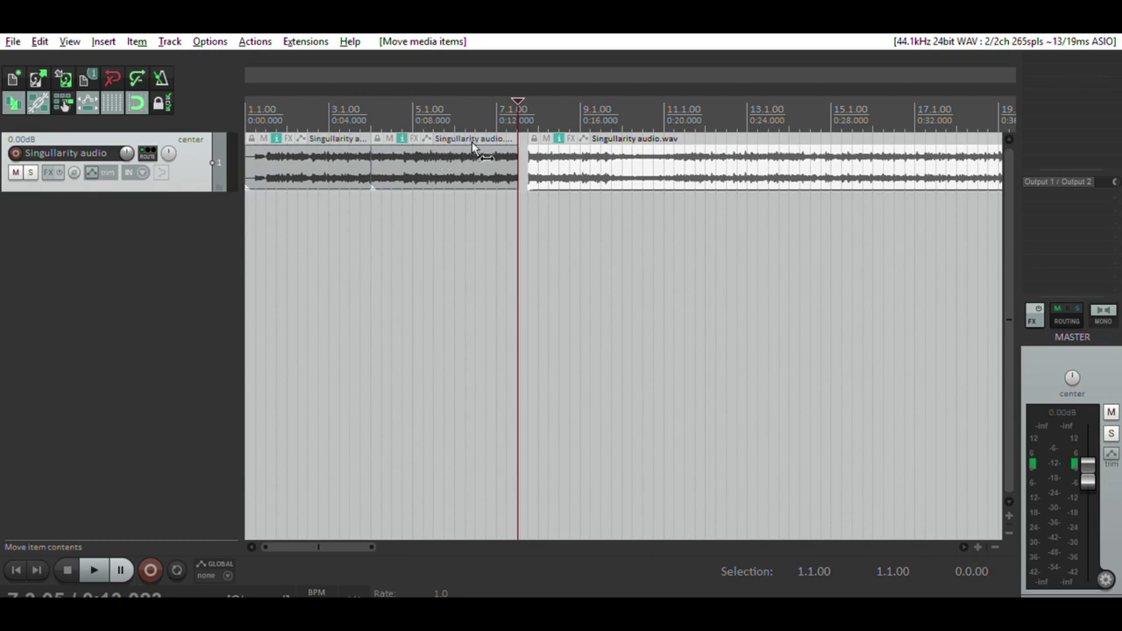
pyautogui.moveTo(532, 165); pyautogui.dragTo(484, 171)
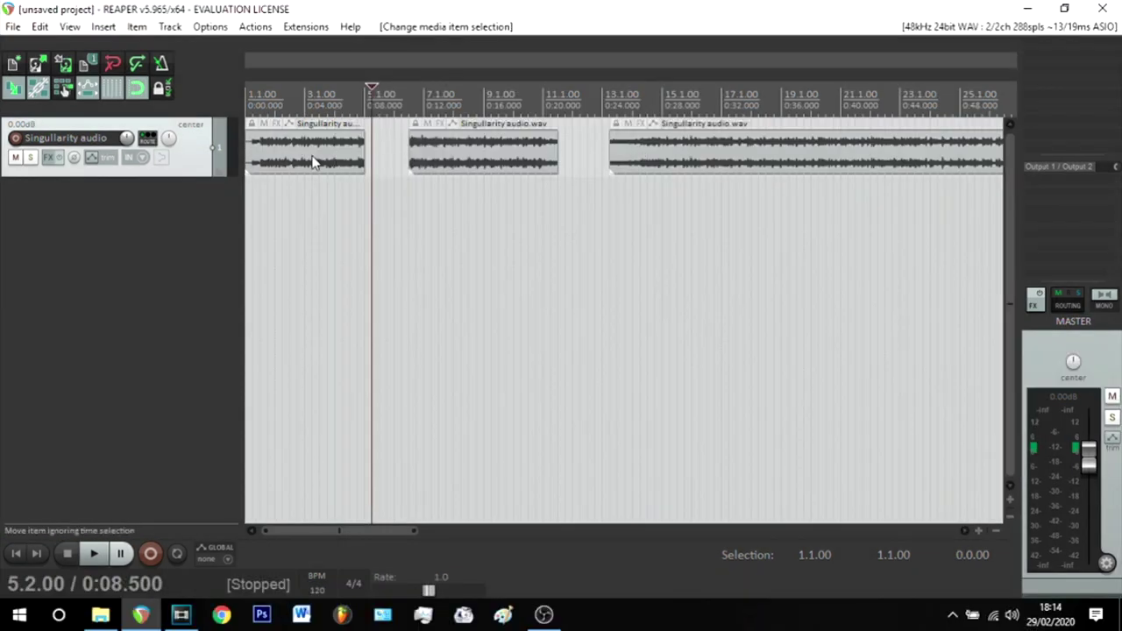
# Try gluing all three Singullarity audio pieces into a single item, and undo the glue.
pyautogui.click(285, 147)
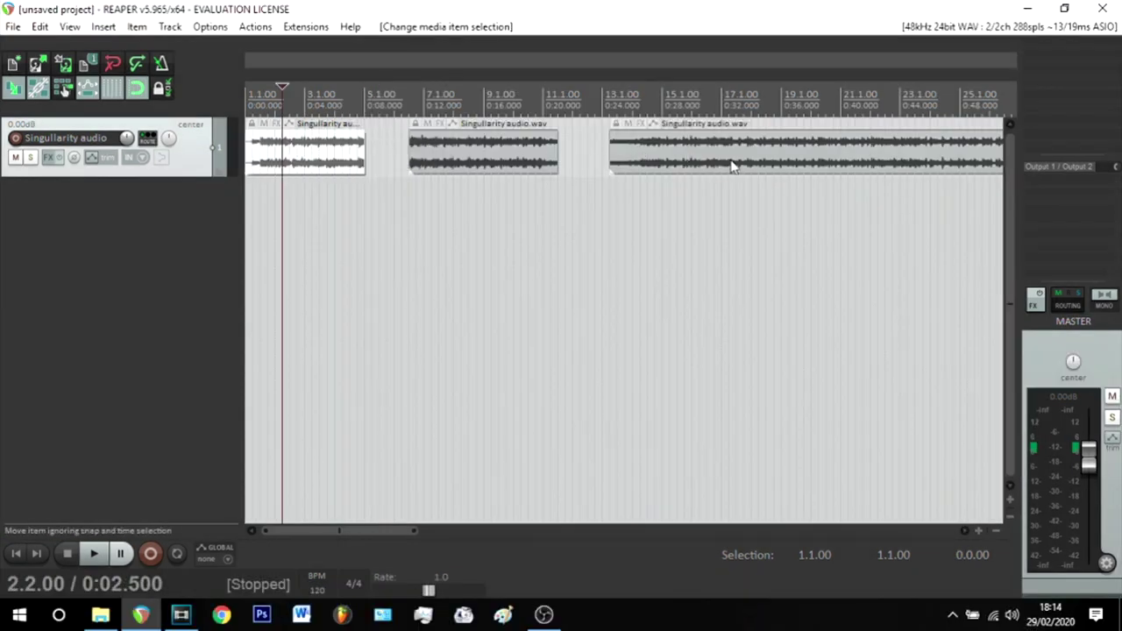
pyautogui.hotkey('ctrl', 'a')
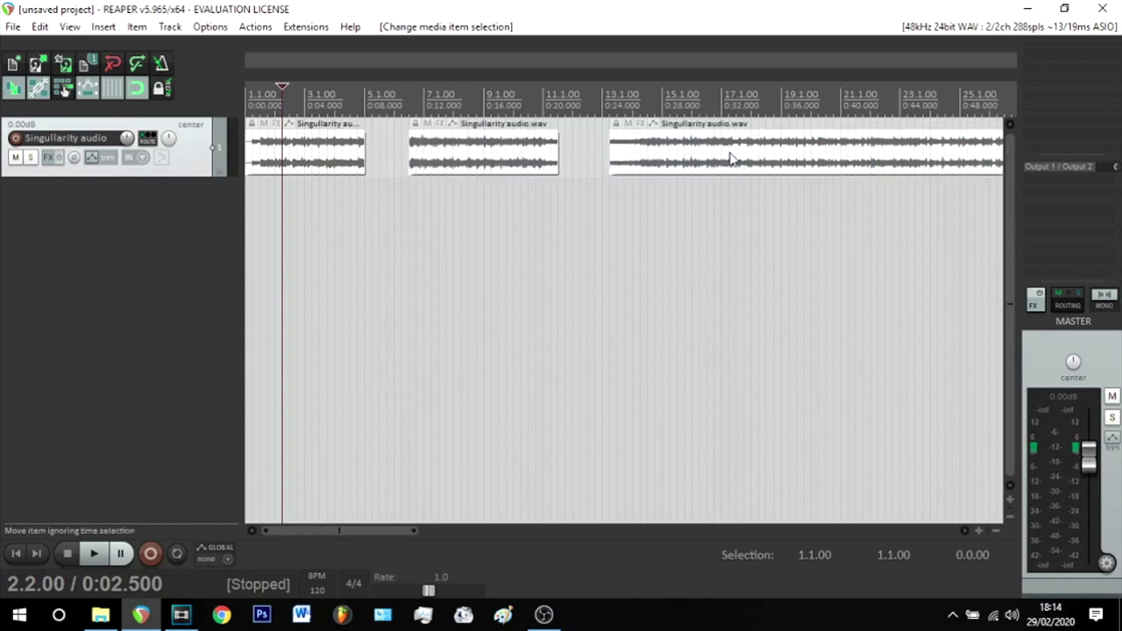
pyautogui.hotkey('ctrl', 'g')
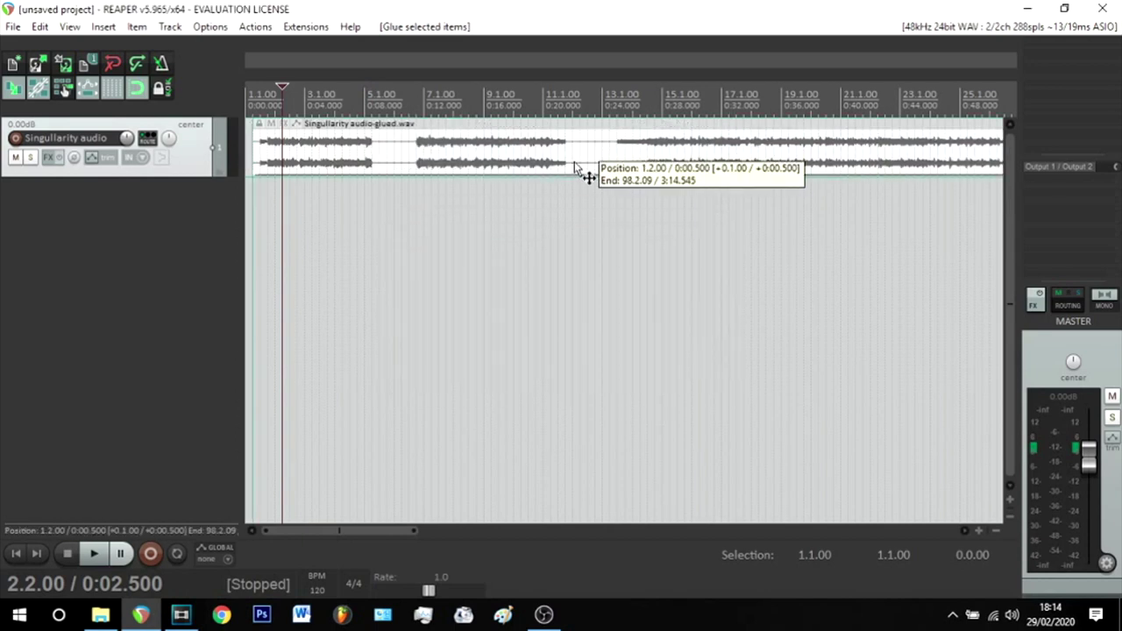
pyautogui.hotkey('ctrl', 'z')
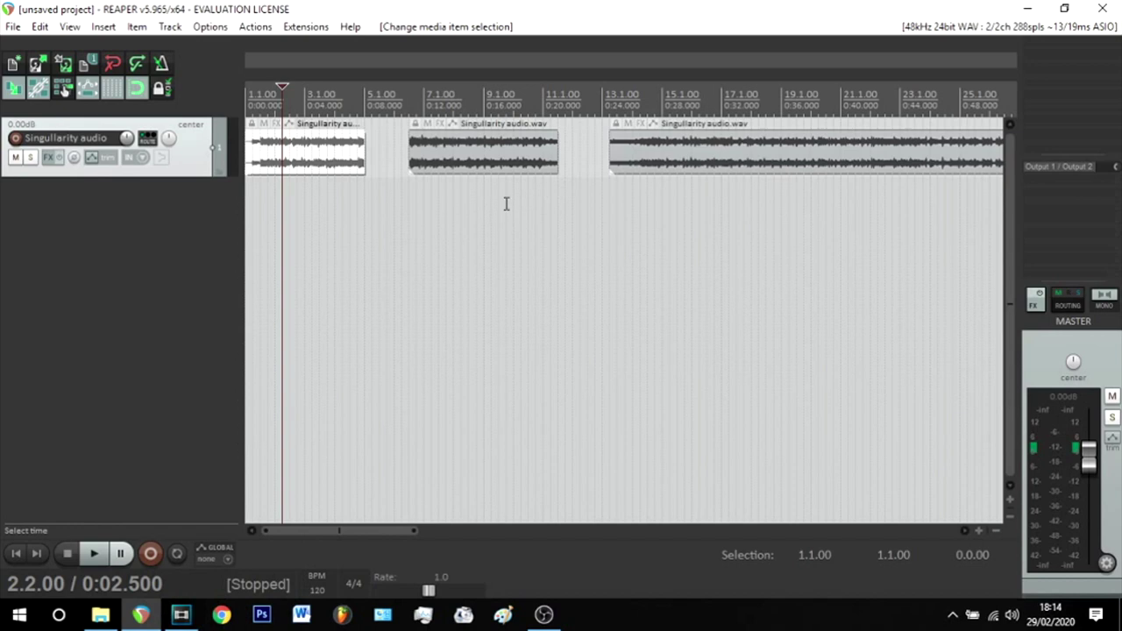
# Add the ReaPitch plugin as an item effect on the middle Singullarity audio piece.
pyautogui.click(445, 163)
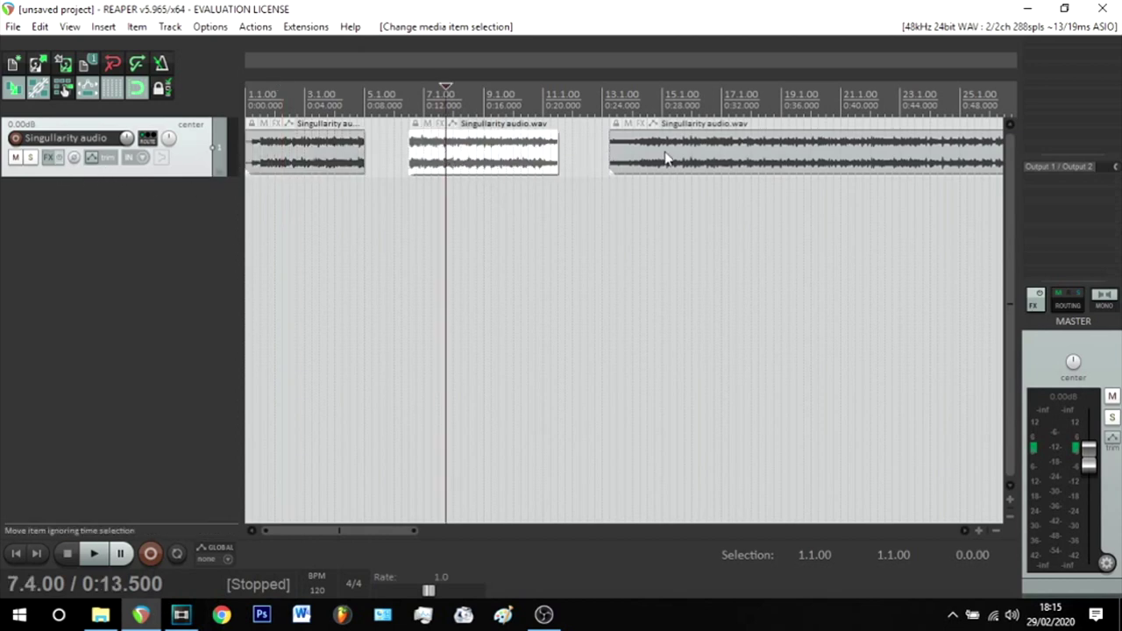
pyautogui.click(443, 125)
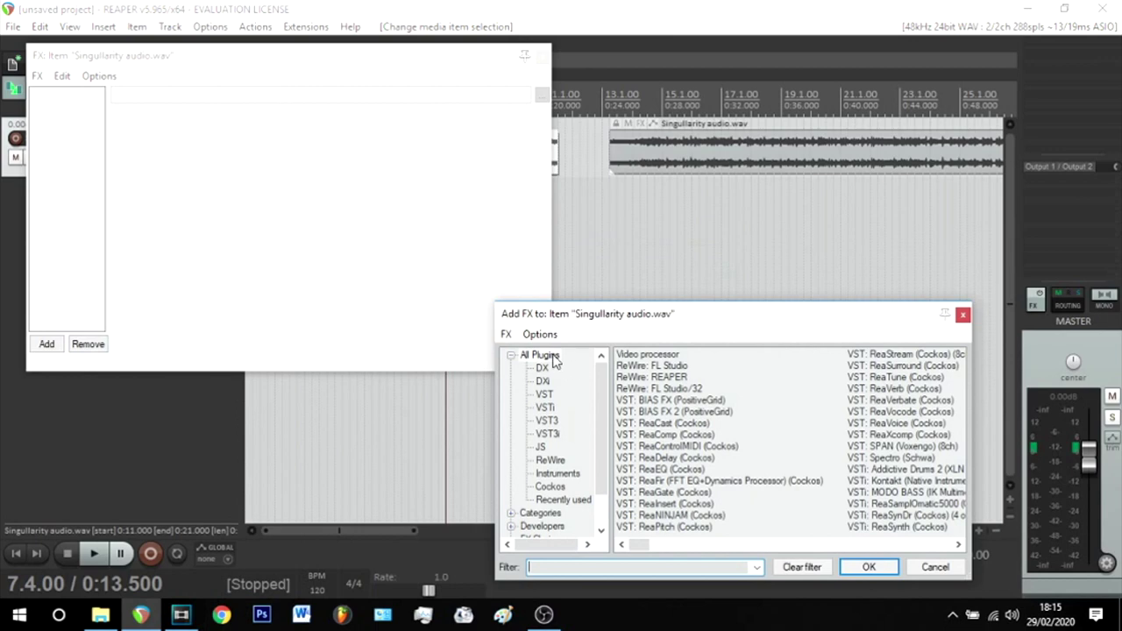
pyautogui.write('reap')
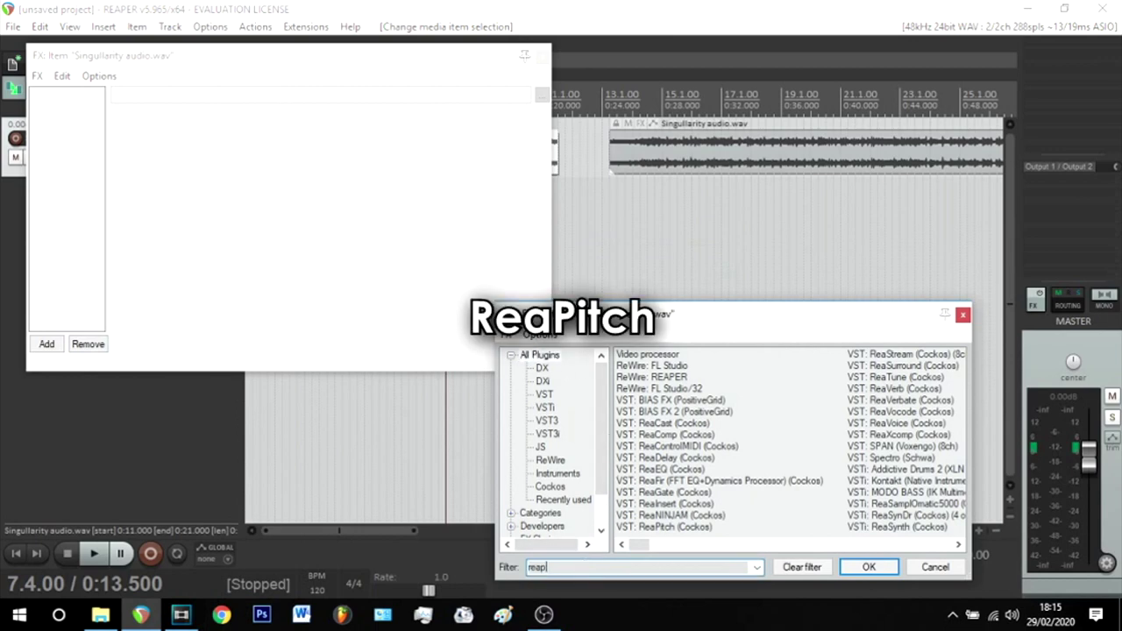
pyautogui.write('it')
pyautogui.doubleClick(669, 355)
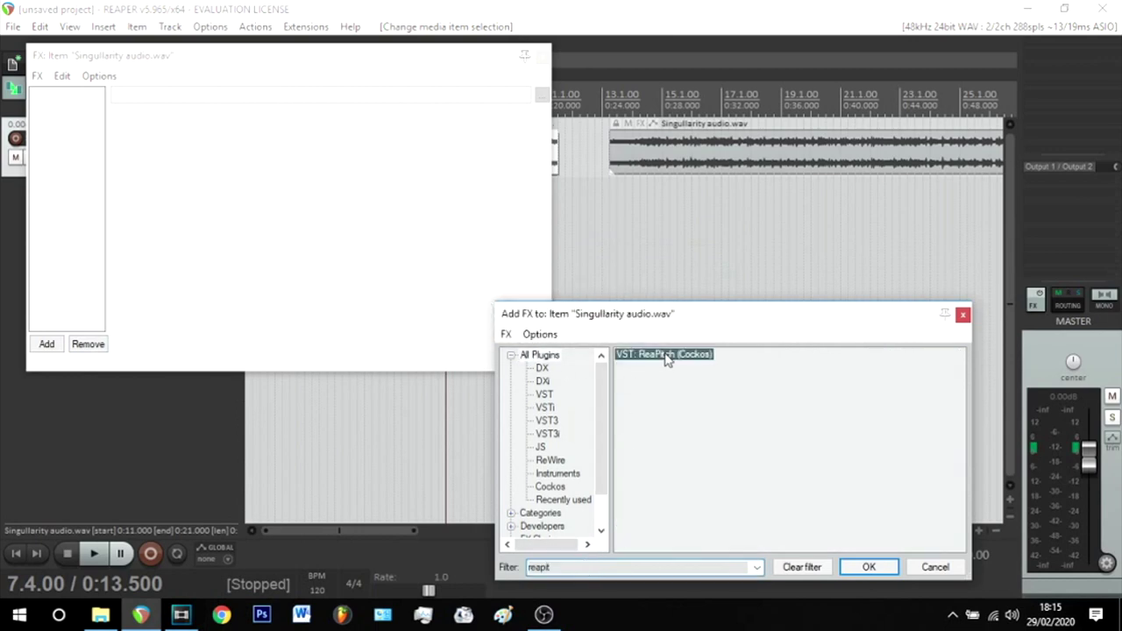
# Try a pitch shift of 1 semitone in the item's ReaPitch effect and close the effect window.
pyautogui.click(345, 200)
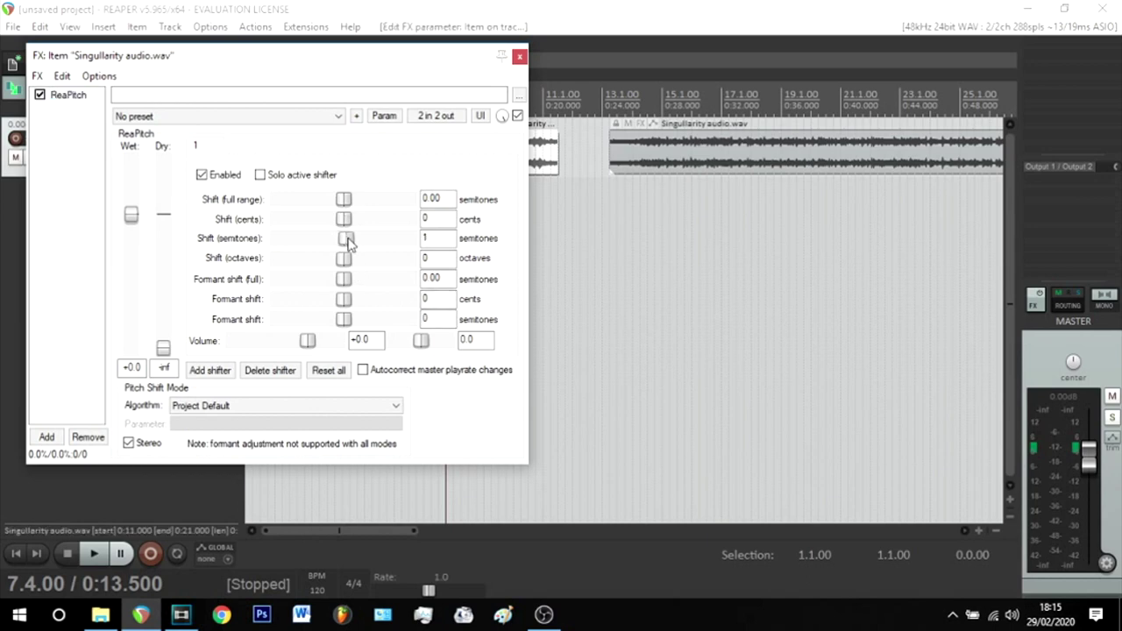
pyautogui.moveTo(344, 246); pyautogui.dragTo(343, 248)
pyautogui.press('Escape')
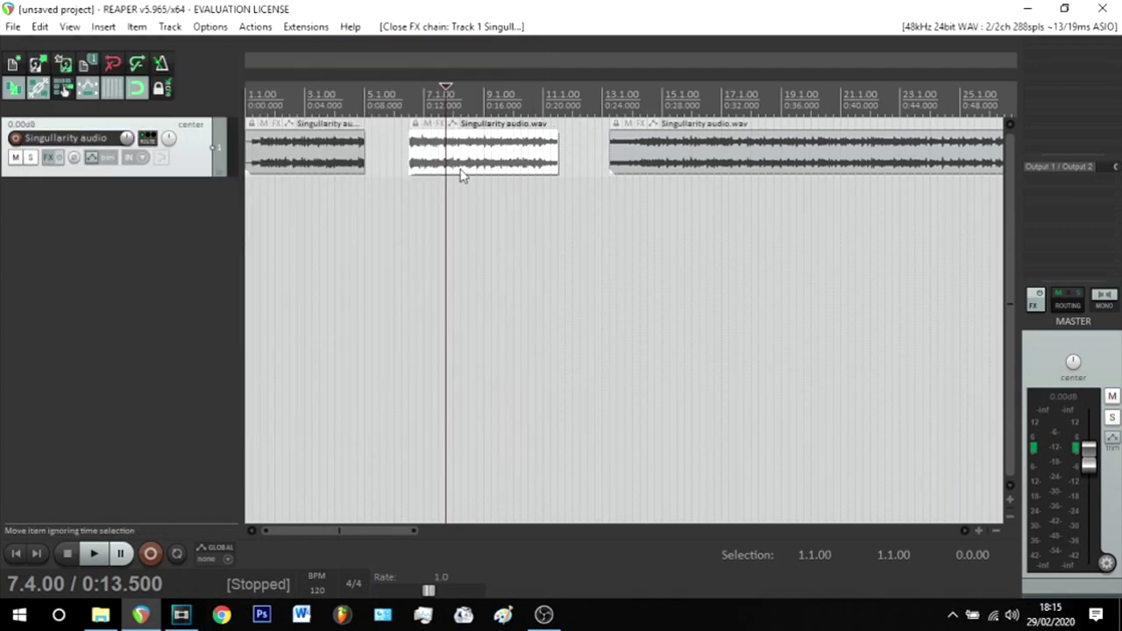
# Add the ReaPitch plugin as a track effect on the Singullarity audio track.
pyautogui.click(48, 163)
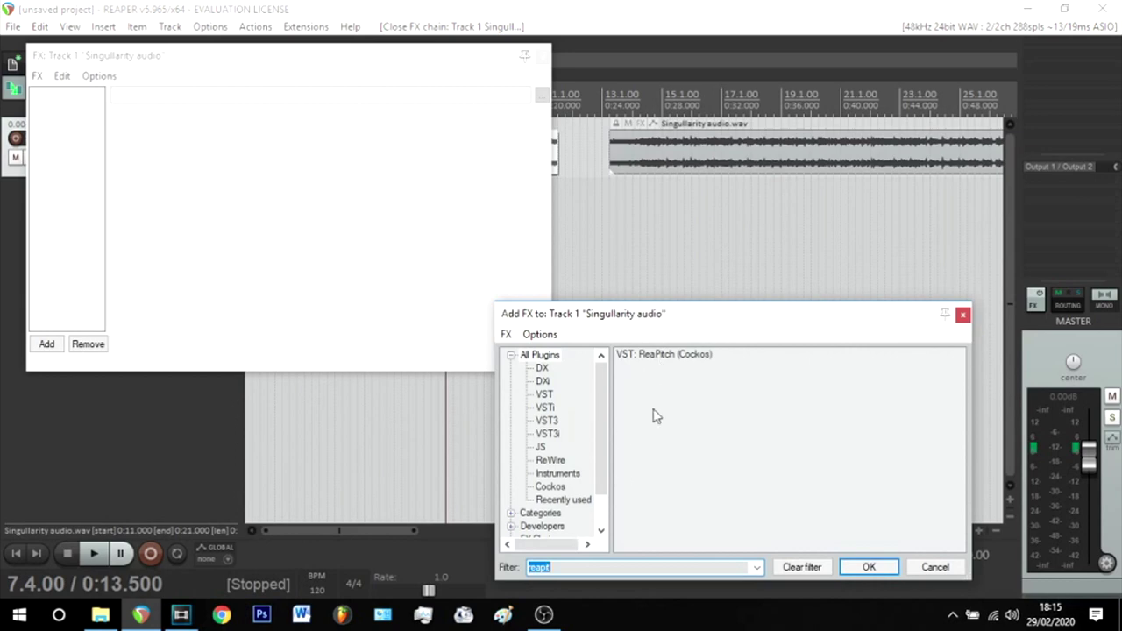
pyautogui.doubleClick(659, 357)
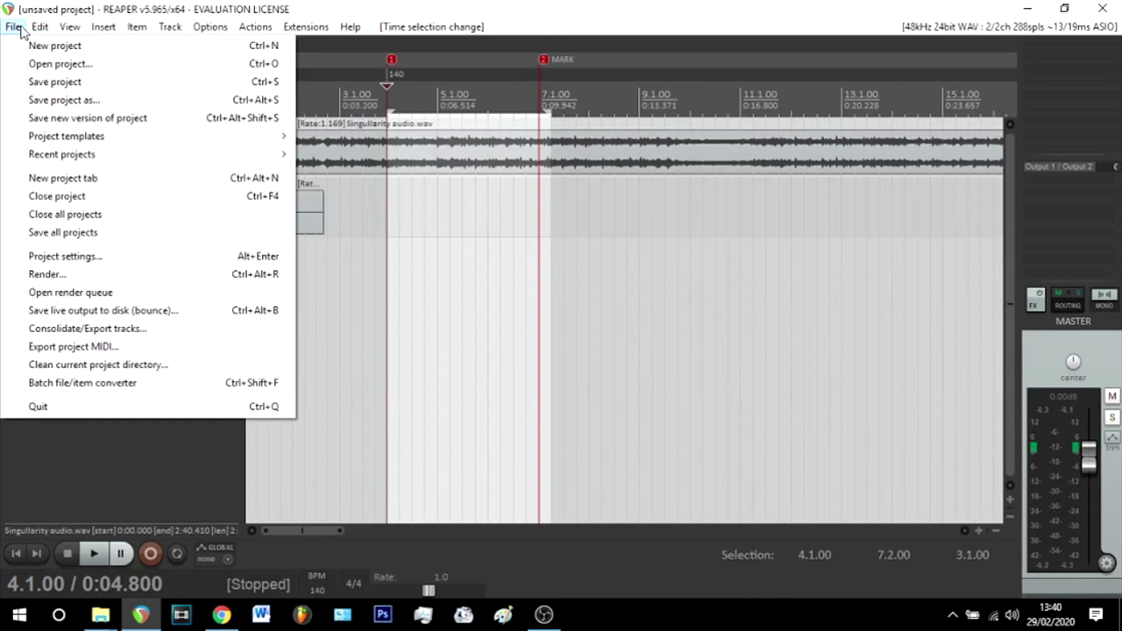
pyautogui.click(187, 7)
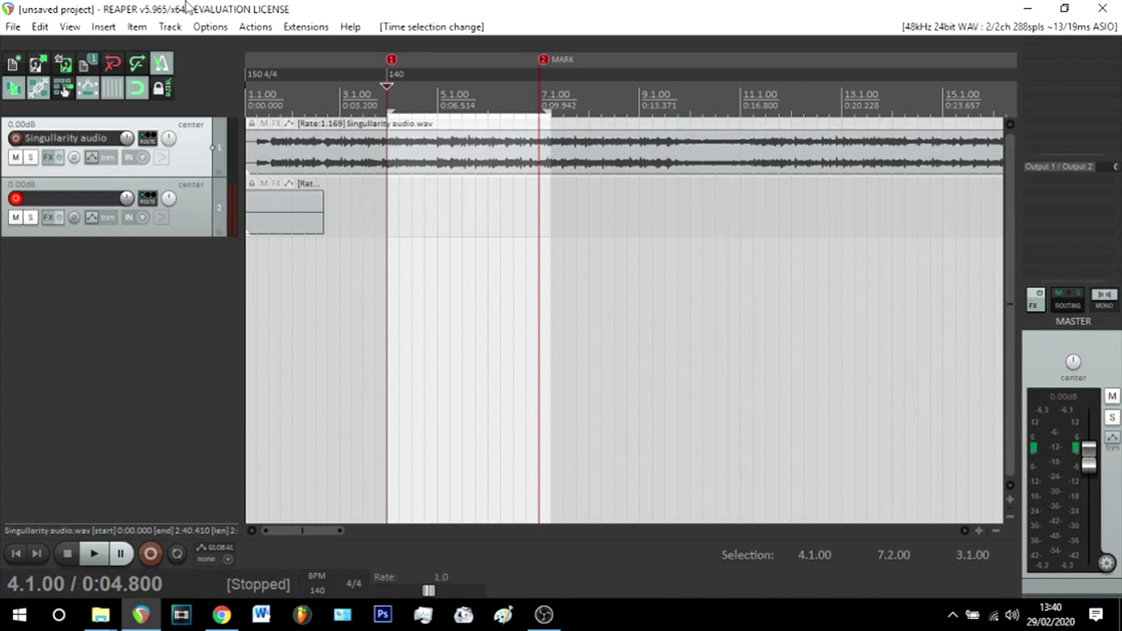
pyautogui.hotkey('ctrl', 's')
pyautogui.press('Escape')
# Save the project as "project" in the REAPER DO ZERO (DEFINITIVO) folder inside 1- PROJECTS AUDIOVISUAL.
pyautogui.click(14, 27)
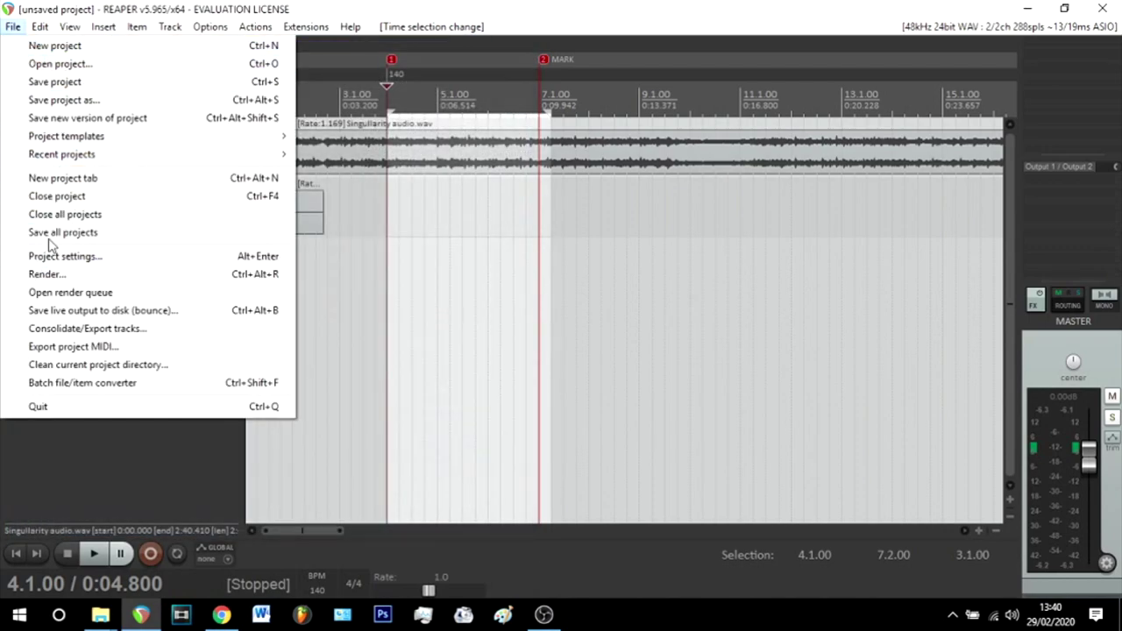
pyautogui.click(72, 103)
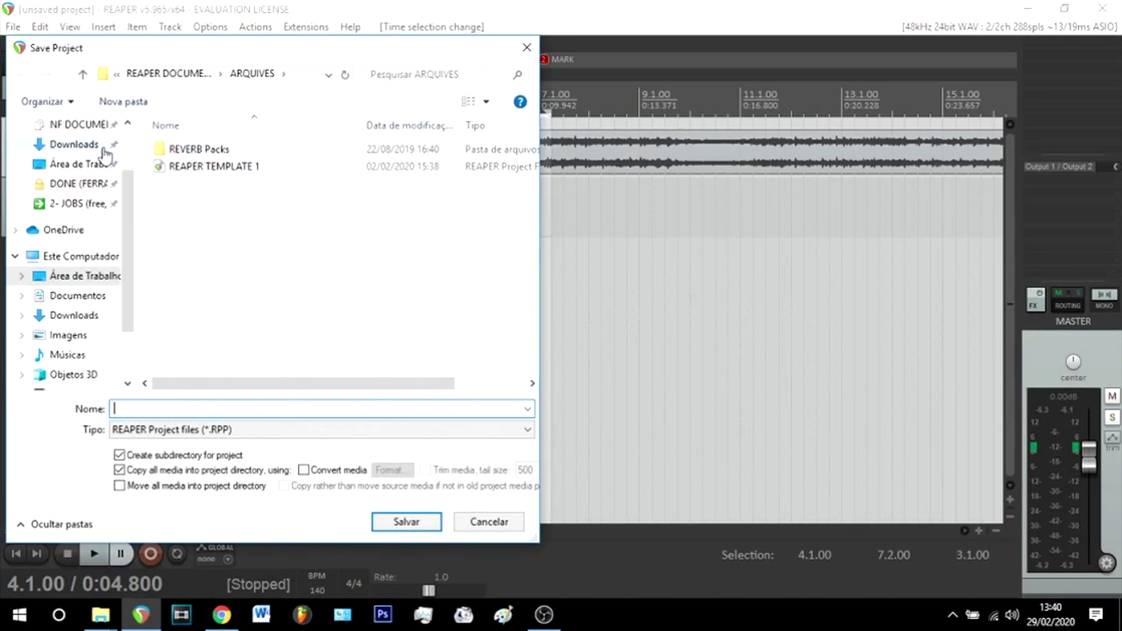
pyautogui.scroll(2, 97, 153)
pyautogui.click(84, 158)
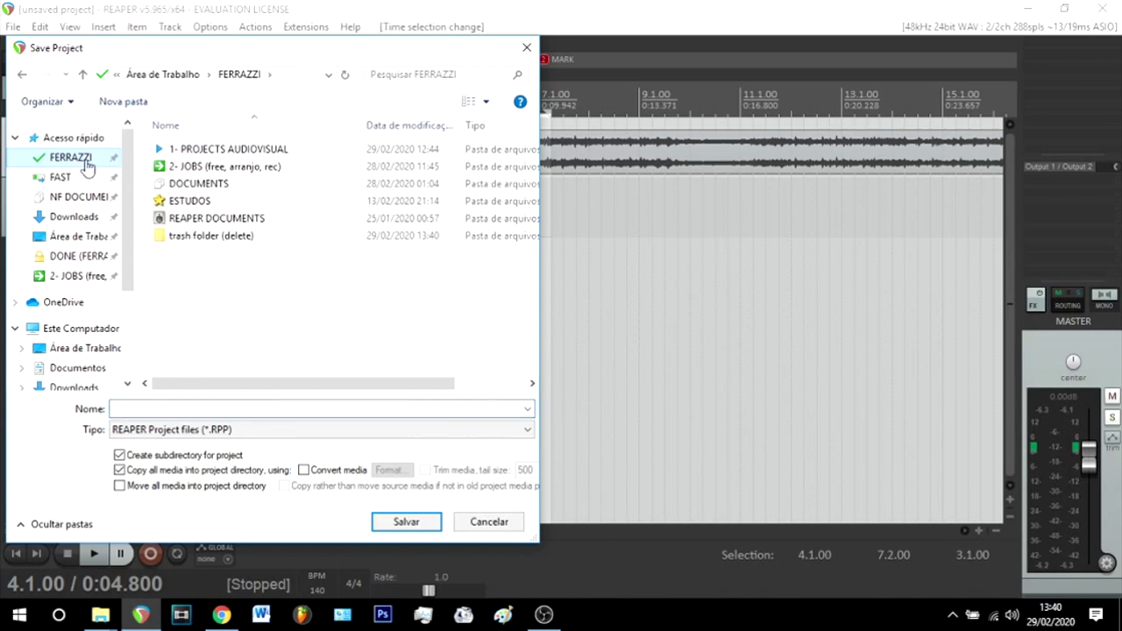
pyautogui.doubleClick(204, 151)
pyautogui.click(147, 410)
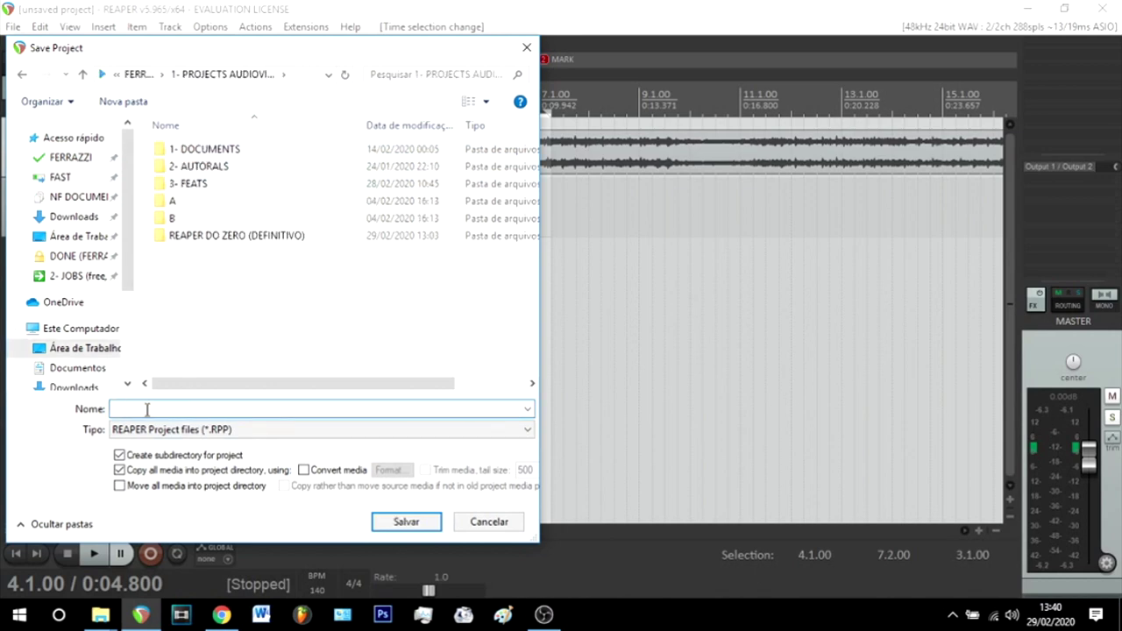
pyautogui.doubleClick(250, 245)
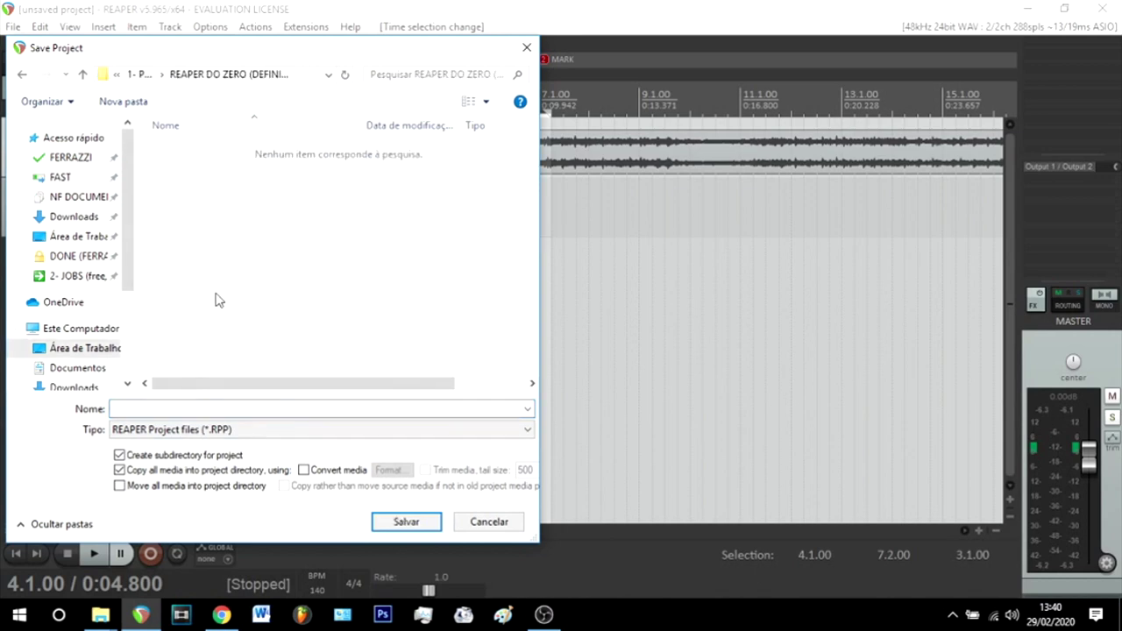
pyautogui.click(157, 408)
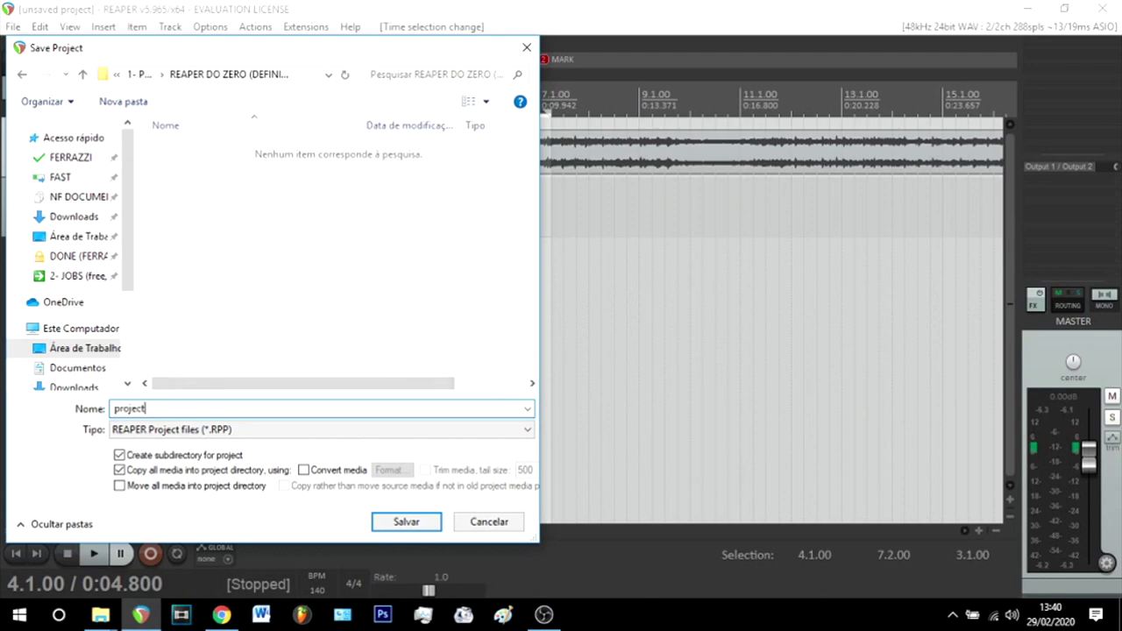
pyautogui.press('Return')
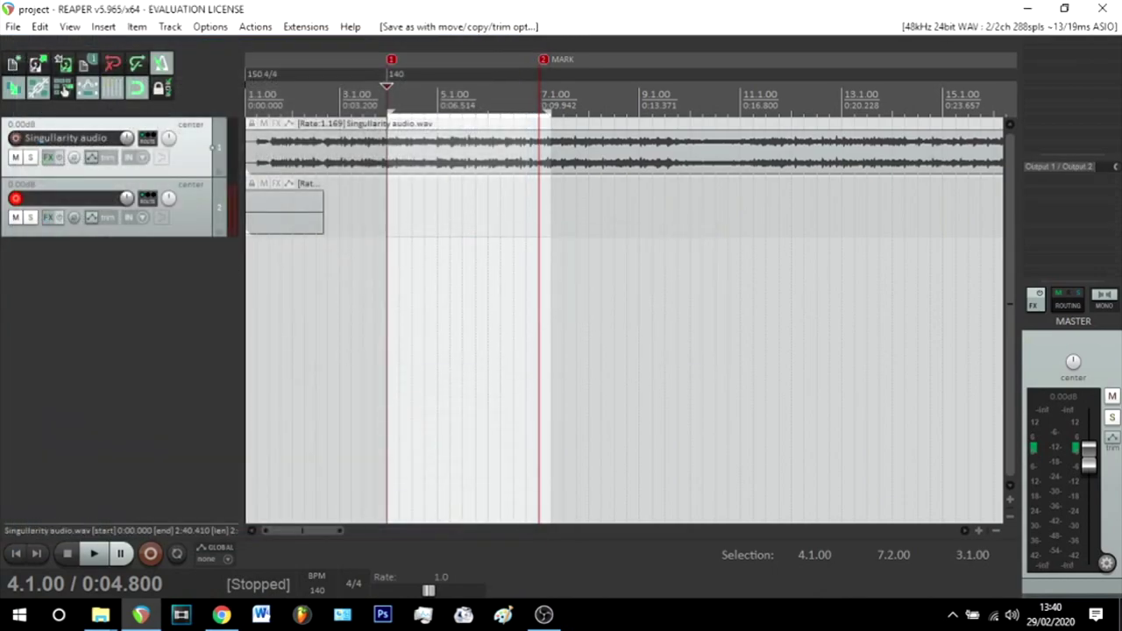
# Check the saved project folder's contents in File Explorer under REAPER DO ZERO (DEFINITIVO), close it and return to REAPER.
pyautogui.press('super+d')
pyautogui.doubleClick(31, 540)
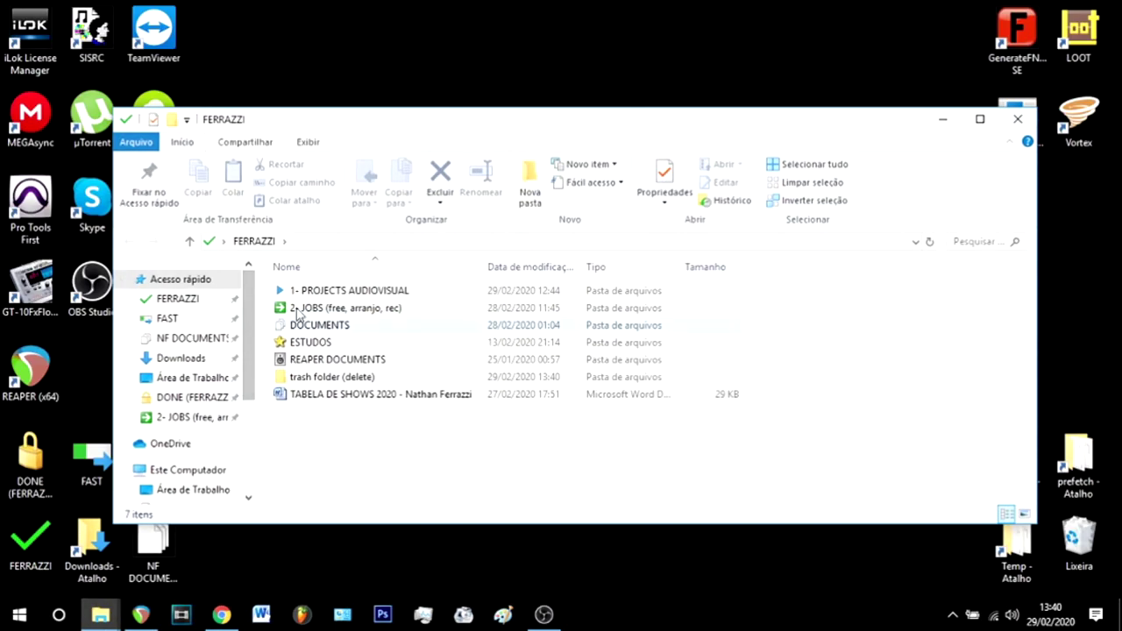
pyautogui.doubleClick(344, 292)
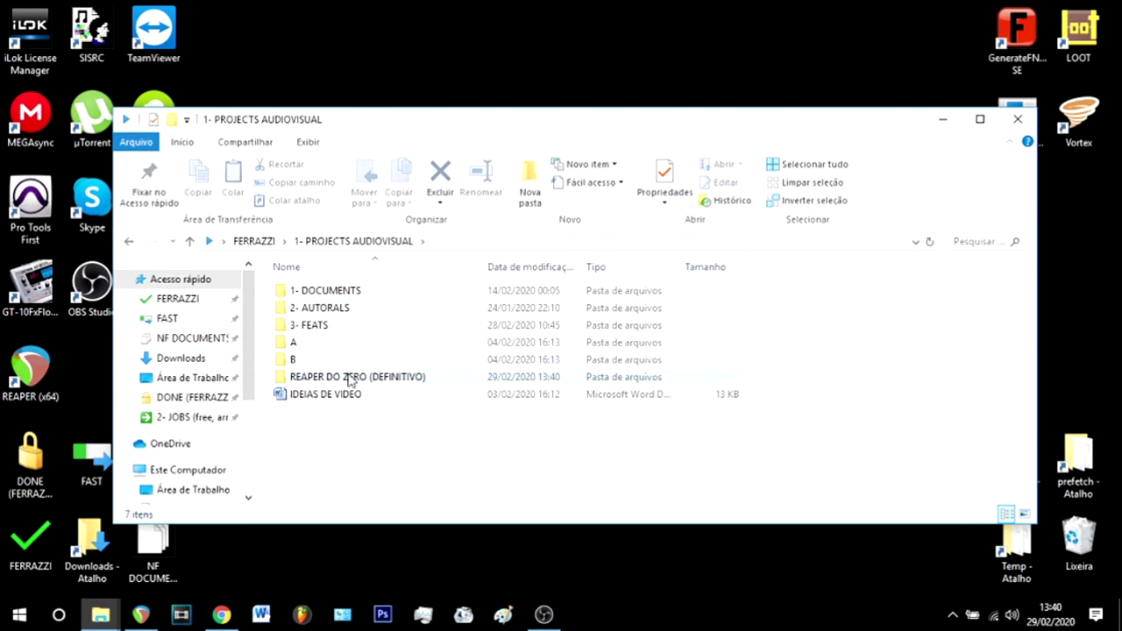
pyautogui.doubleClick(349, 378)
pyautogui.doubleClick(337, 293)
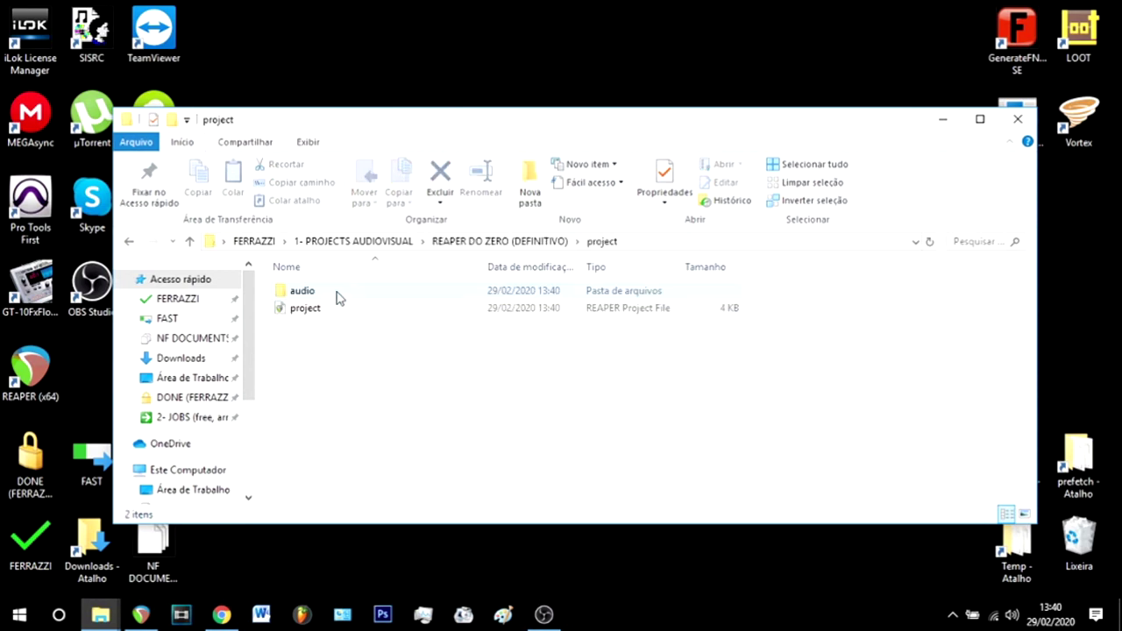
pyautogui.click(340, 309)
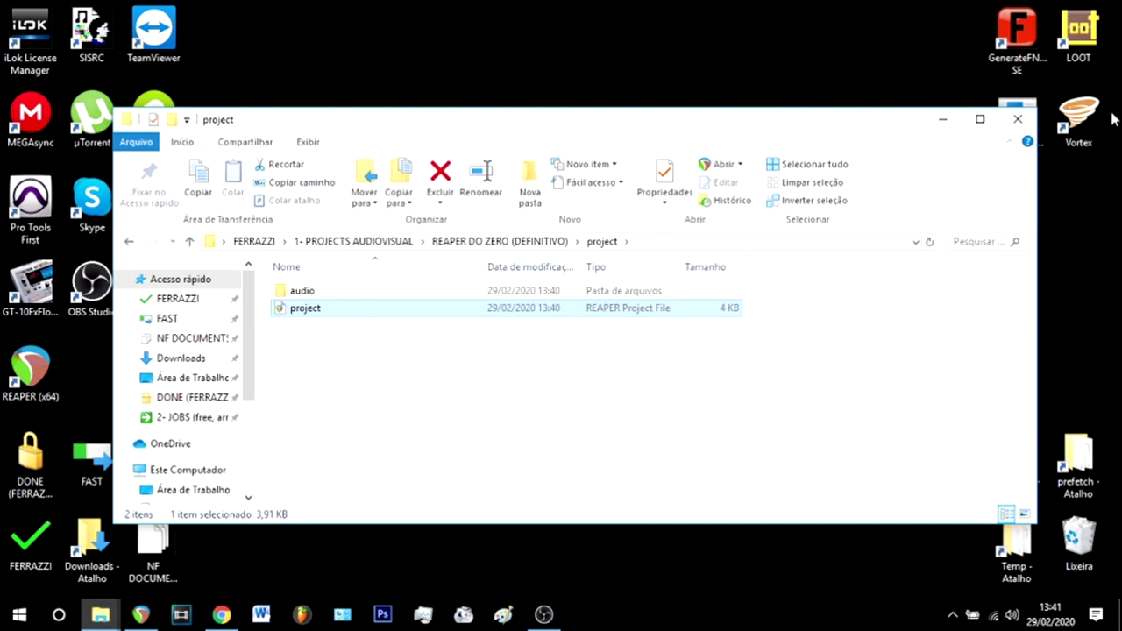
pyautogui.click(1018, 119)
pyautogui.click(140, 615)
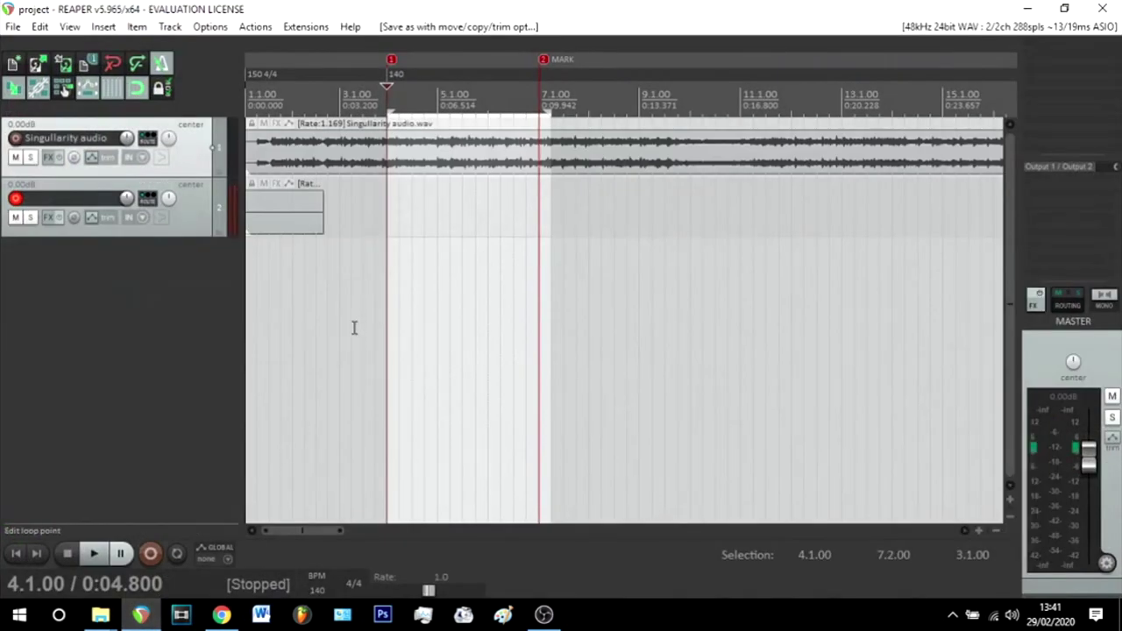
# Select the time range from 1.1.00 to 9.2.00 on the timeline and place the edit cursor at 4.1.00.
pyautogui.click(257, 207)
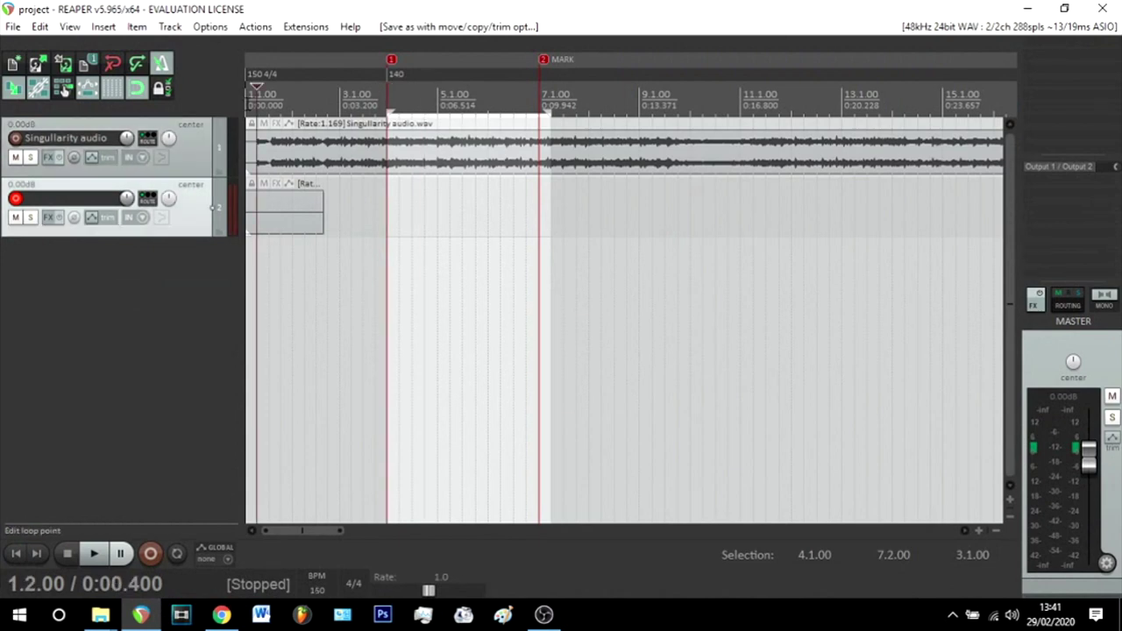
pyautogui.moveTo(250, 104); pyautogui.dragTo(668, 105)
pyautogui.scroll(-5, 462, 163)
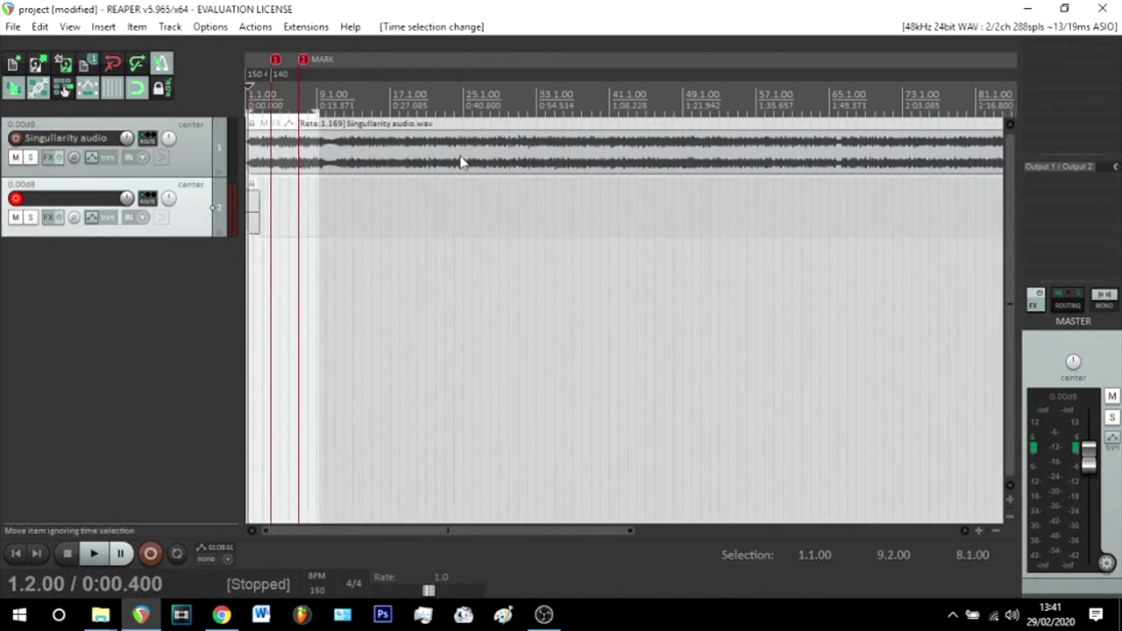
pyautogui.scroll(3, 456, 163)
pyautogui.click(296, 103)
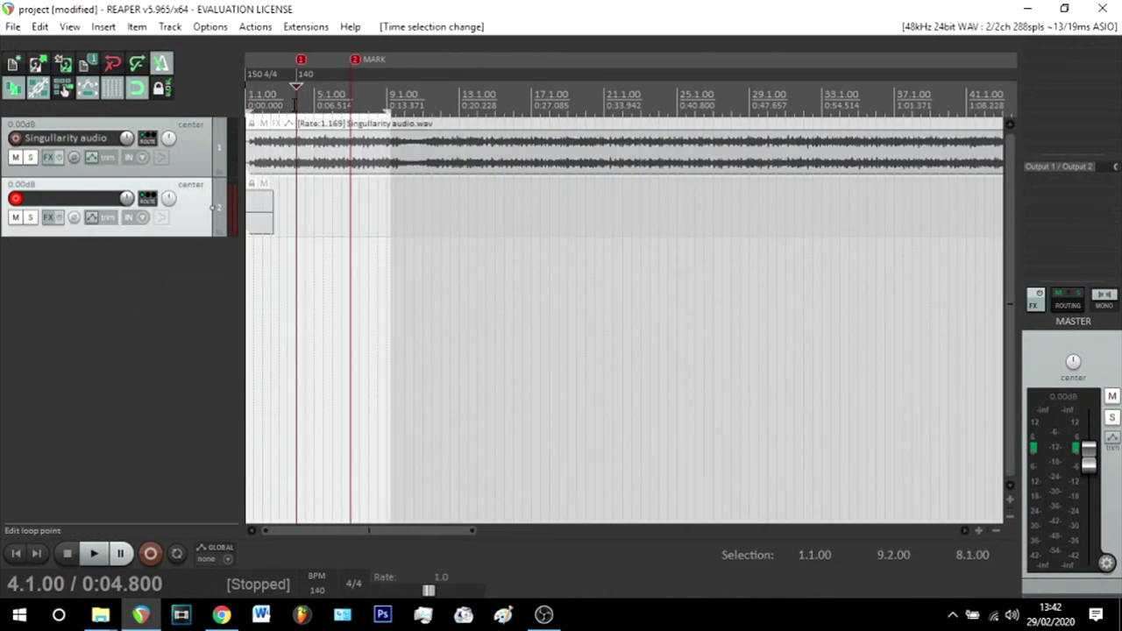
# Open the render settings and choose MP3 (encoder by LAME project) as output format, with the entire project as bounds.
pyautogui.click(14, 27)
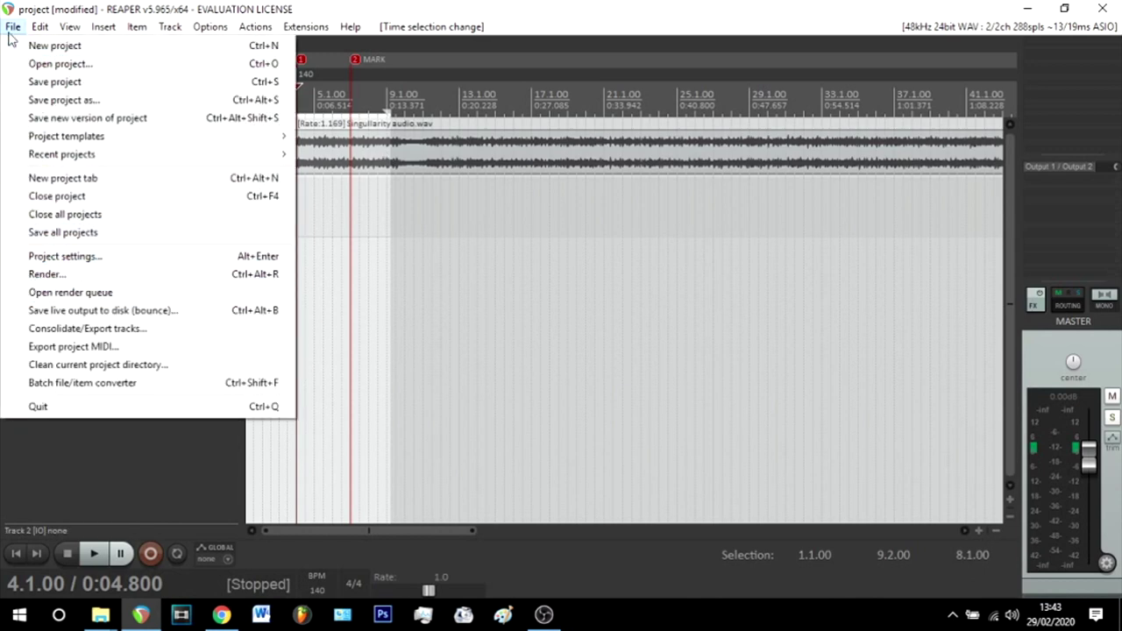
pyautogui.click(53, 274)
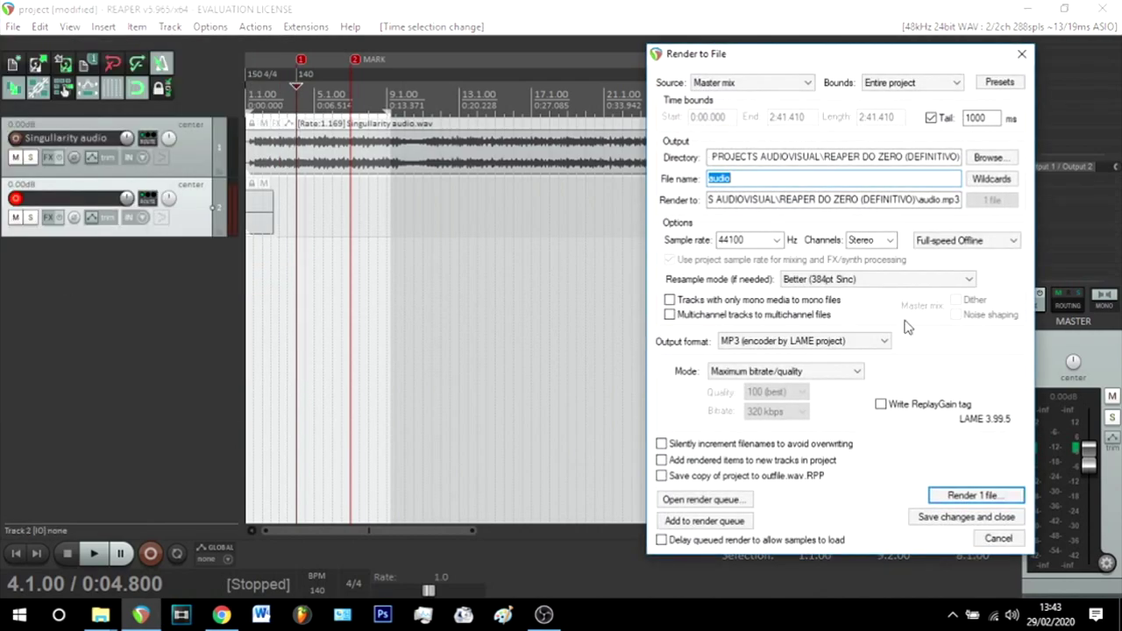
pyautogui.click(861, 344)
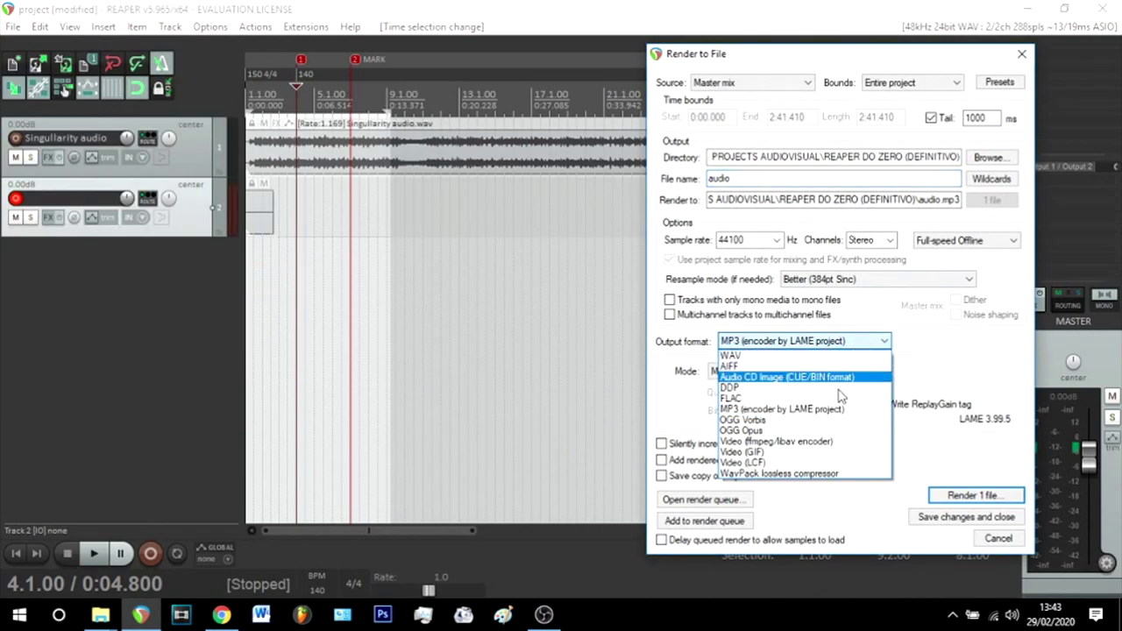
pyautogui.click(835, 413)
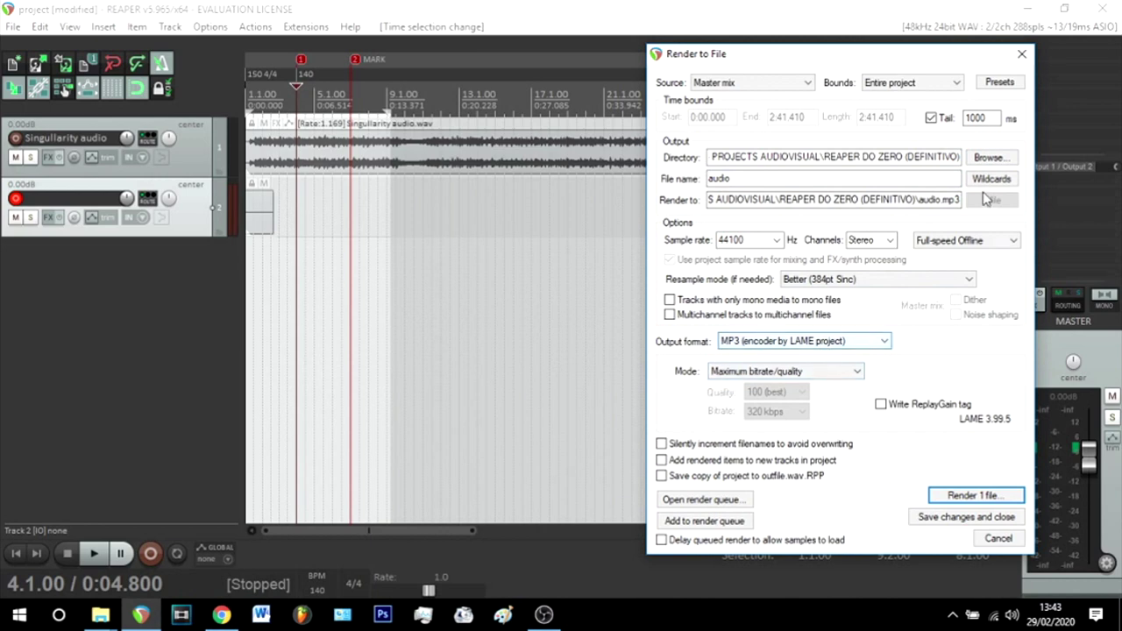
pyautogui.click(903, 84)
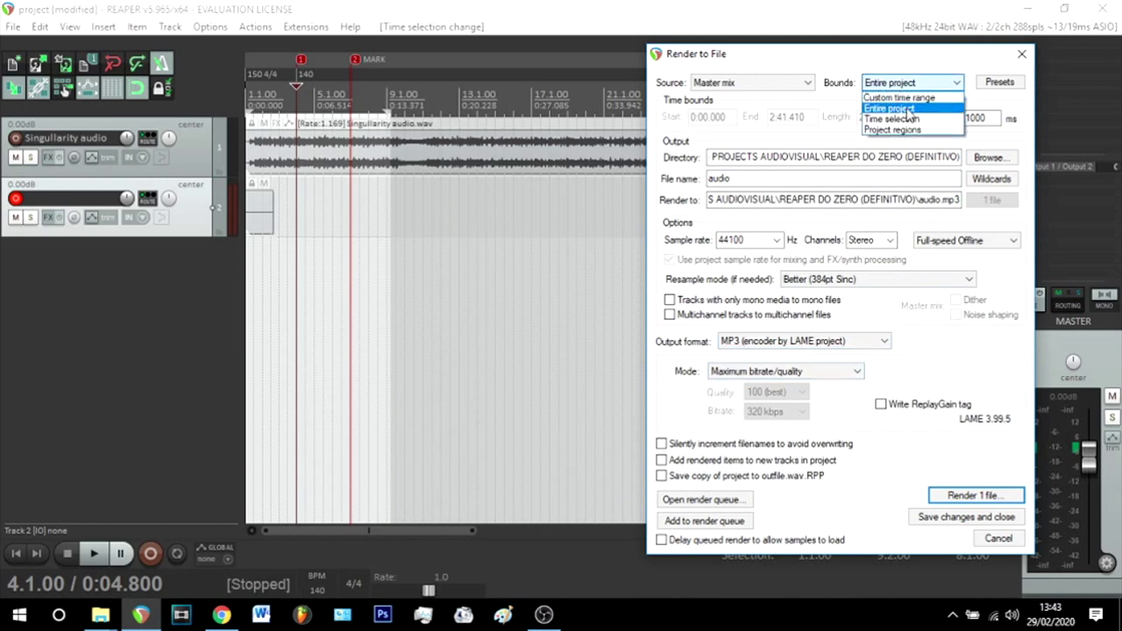
pyautogui.click(884, 60)
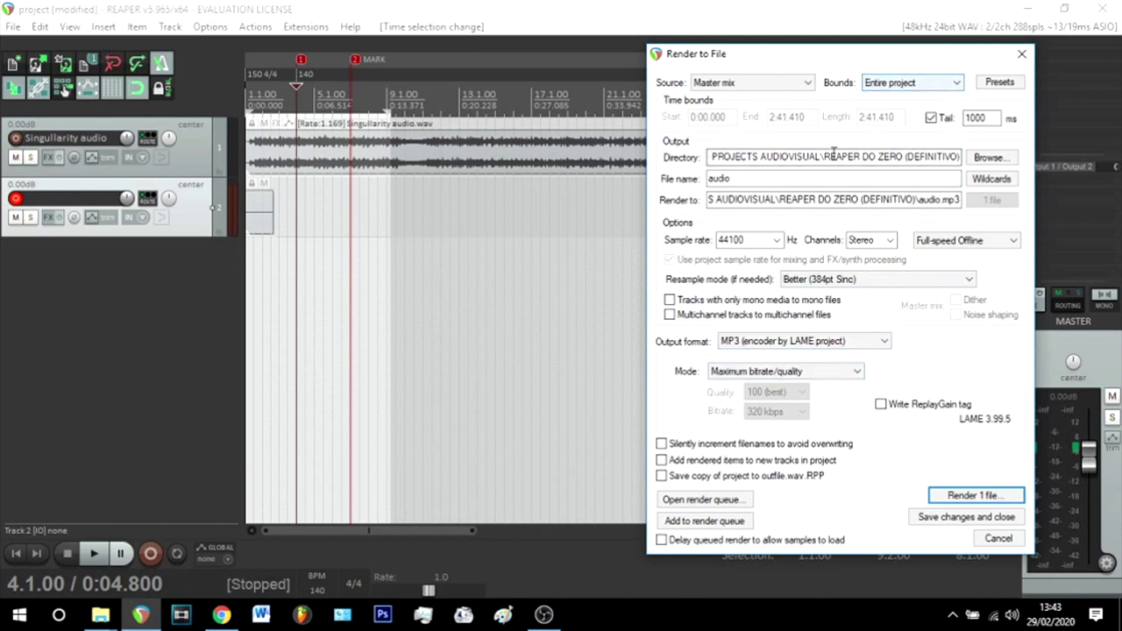
# Move the render settings aside and examine where the Singullarity audio item ends on the timeline.
pyautogui.moveTo(825, 63); pyautogui.dragTo(702, 395)
pyautogui.click(699, 175)
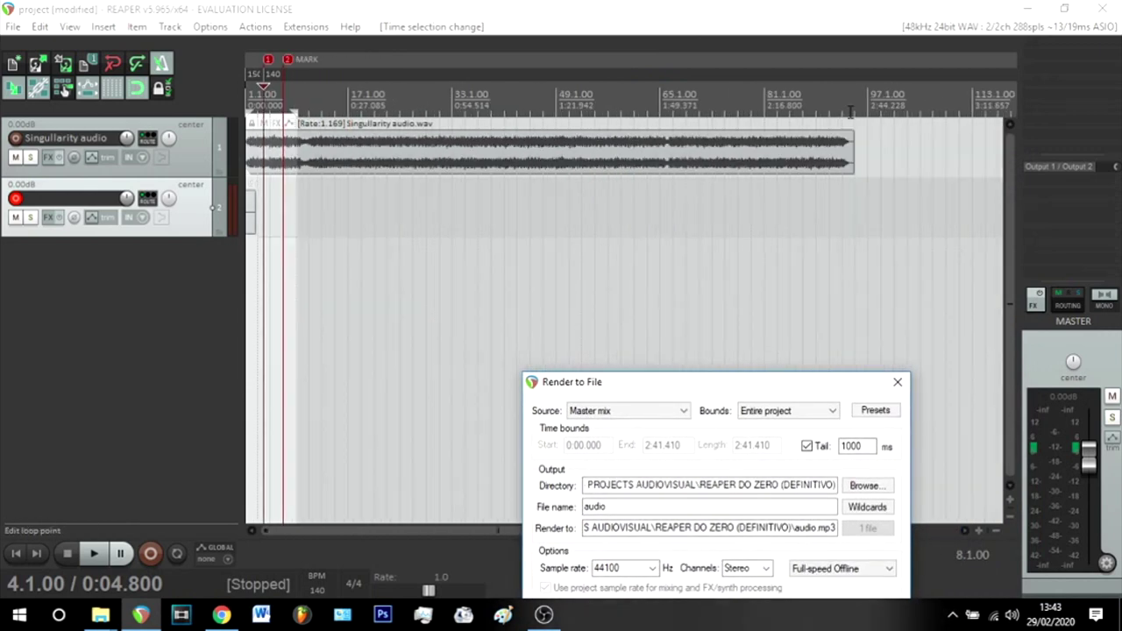
pyautogui.press('End')
pyautogui.click(607, 149)
pyautogui.scroll(4, 618, 147)
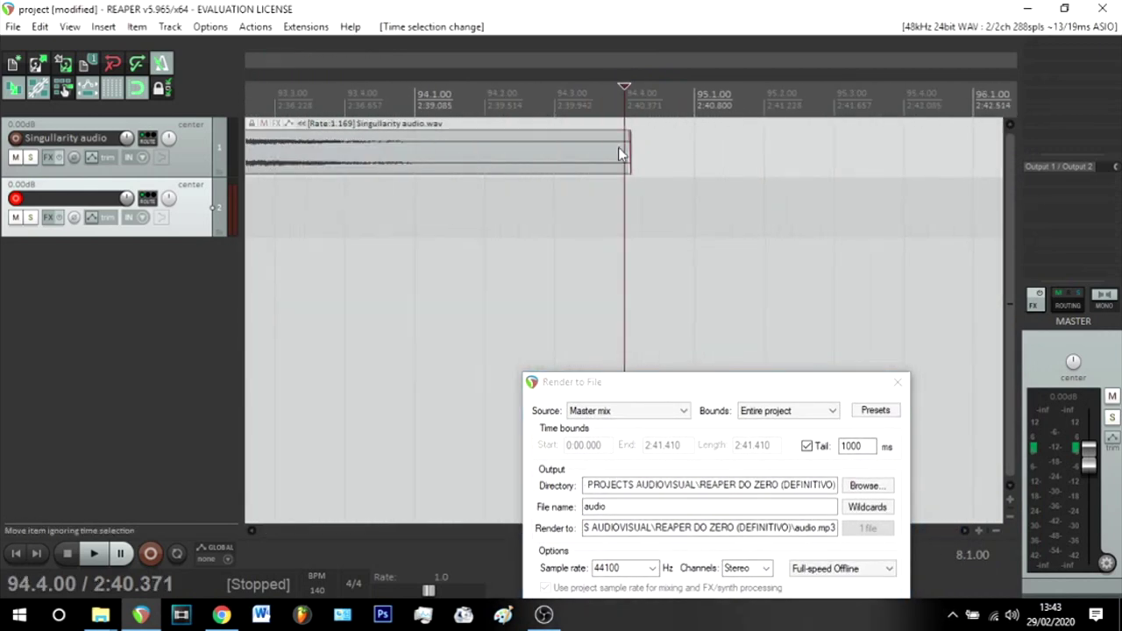
pyautogui.scroll(-1, 653, 289)
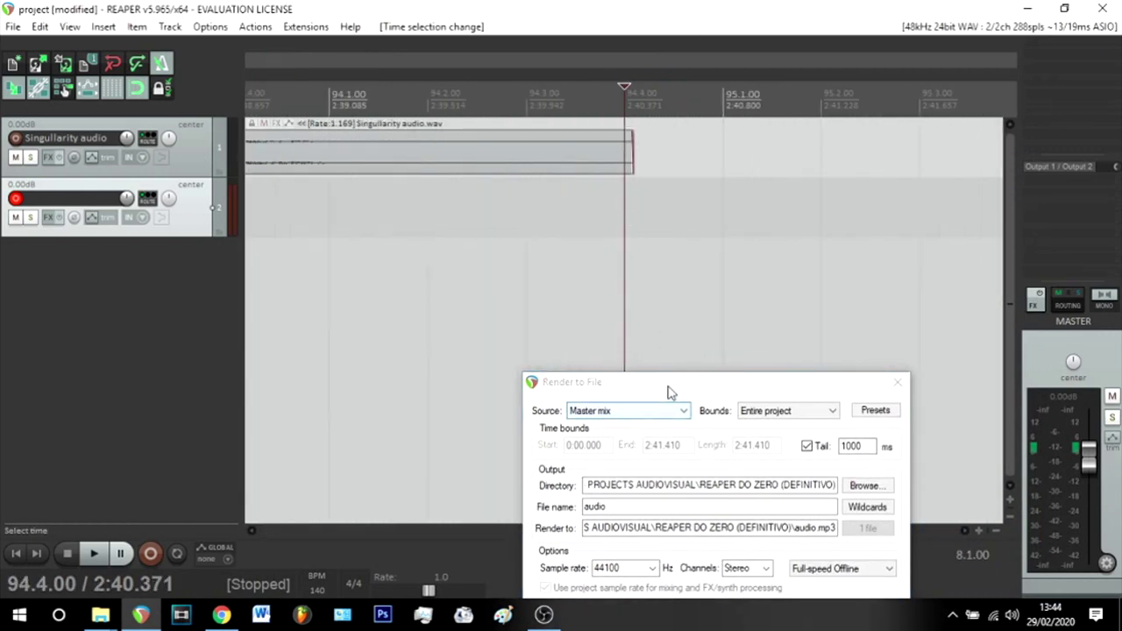
# Set the render bounds to Time selection and mark the whole Singullarity audio item as the time range.
pyautogui.moveTo(670, 386); pyautogui.dragTo(625, 145)
pyautogui.click(719, 168)
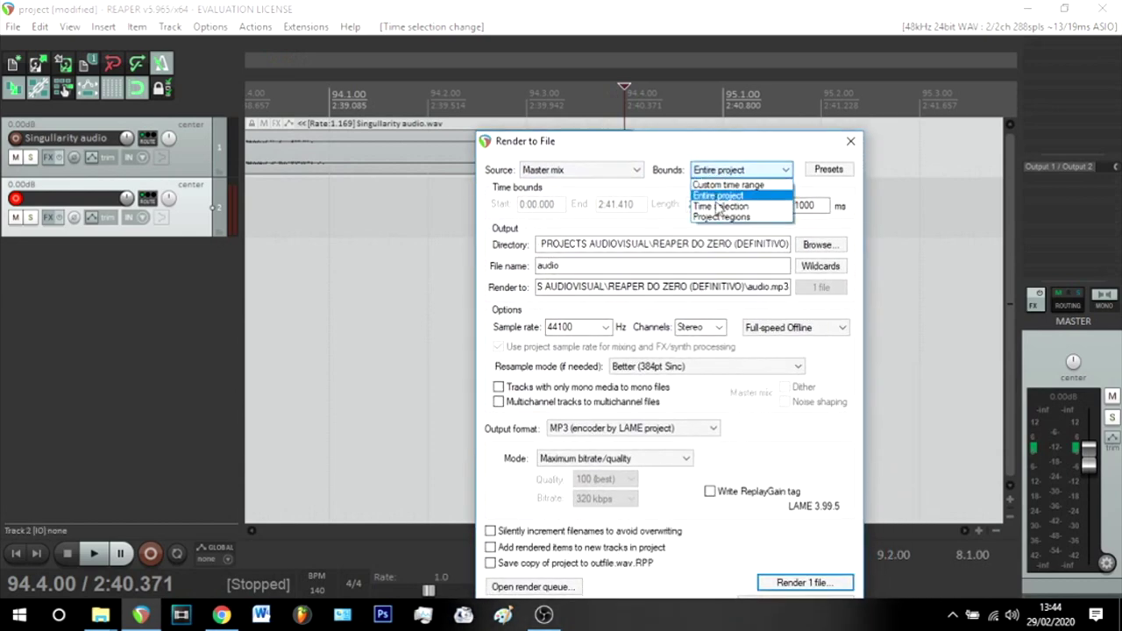
pyautogui.click(717, 195)
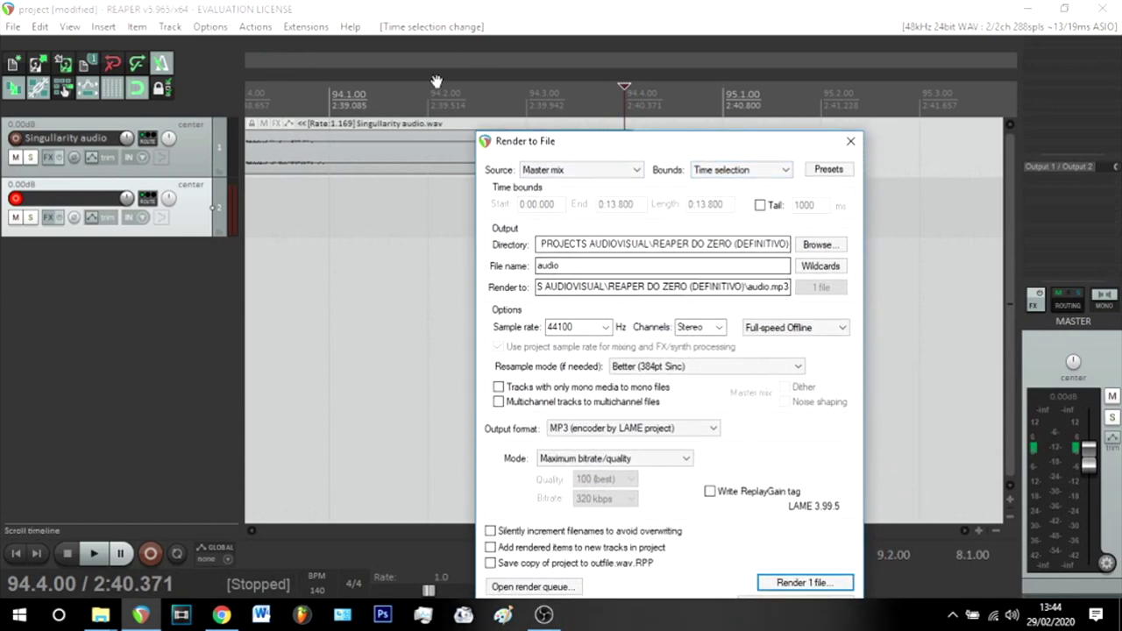
pyautogui.scroll(-5, 395, 289)
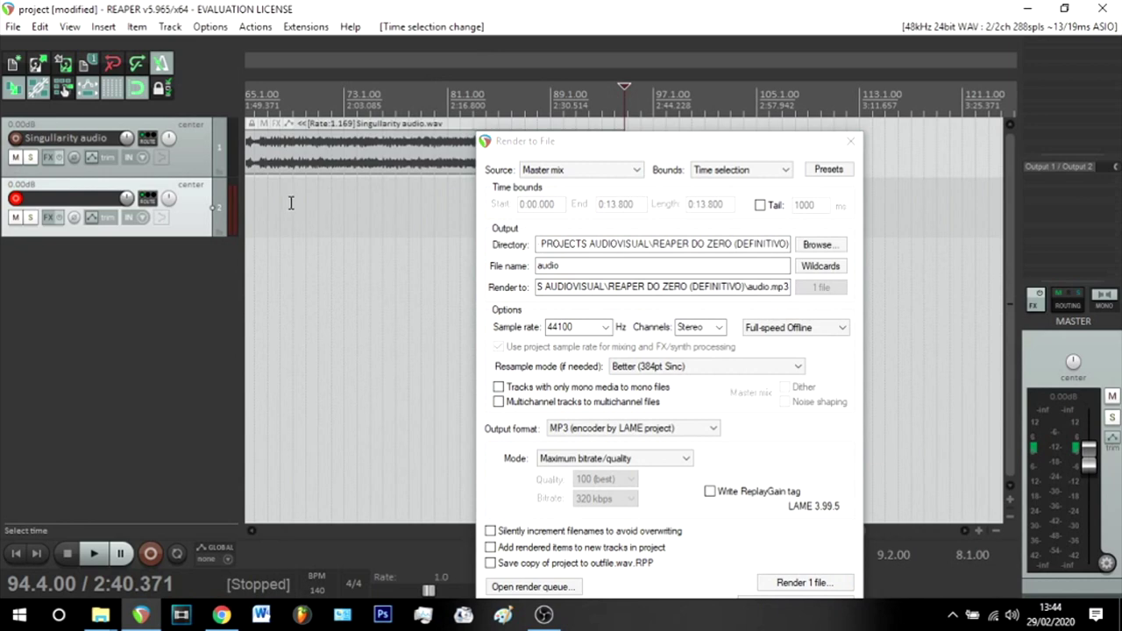
pyautogui.moveTo(292, 203); pyautogui.dragTo(397, 202)
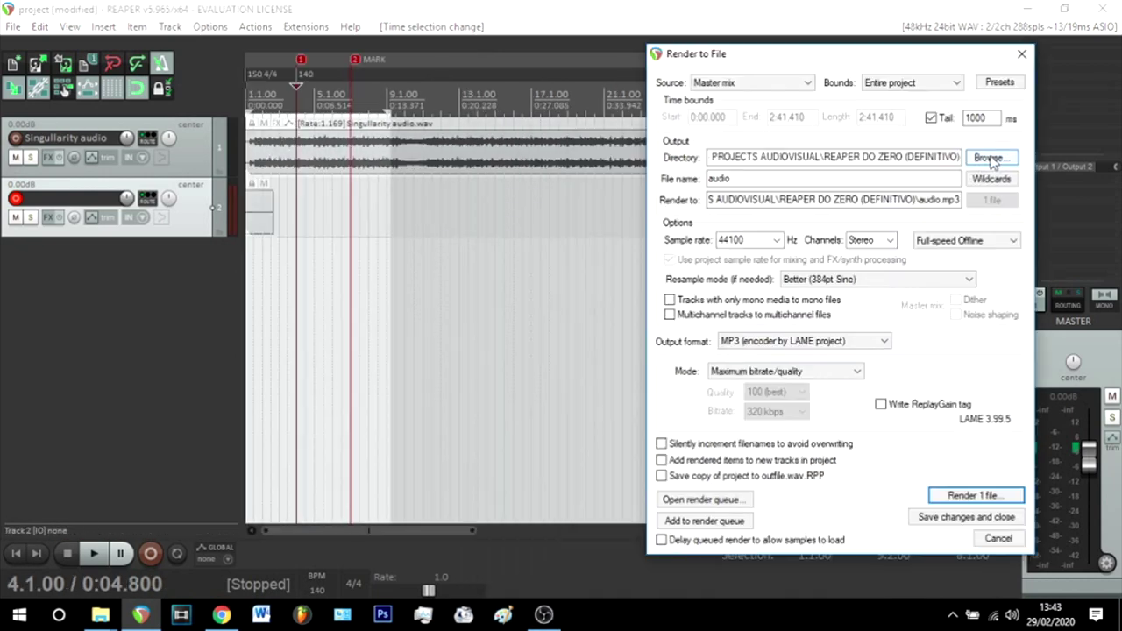
# Set the render output to an mp3 file named audio in the REAPER DO ZERO (DEFINITIVO) folder.
pyautogui.click(991, 158)
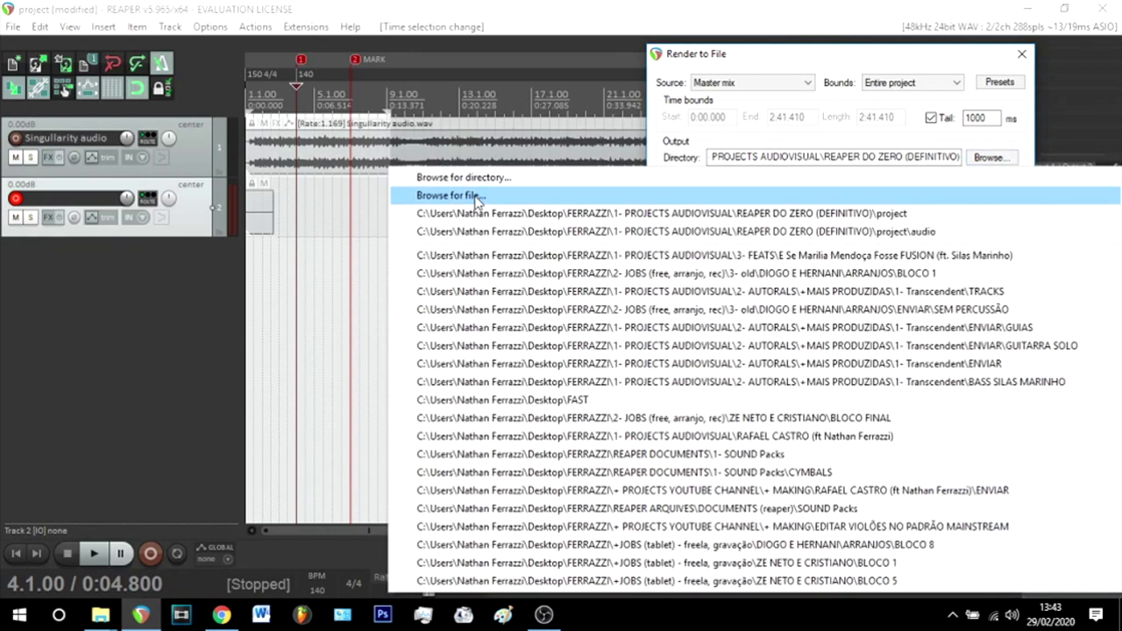
pyautogui.click(479, 196)
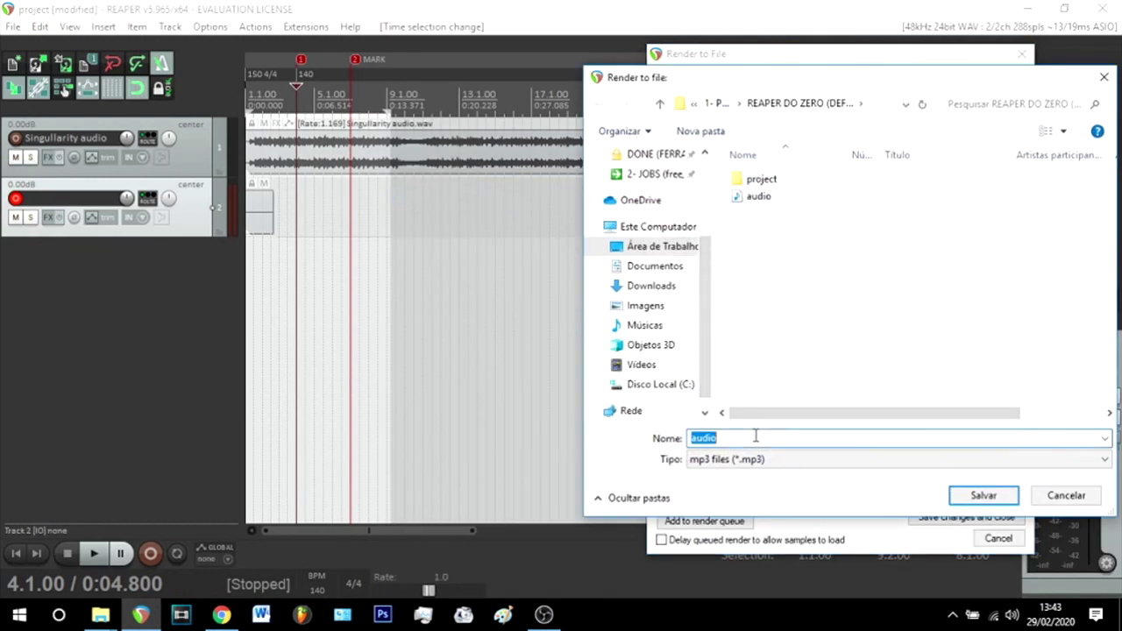
pyautogui.click(985, 495)
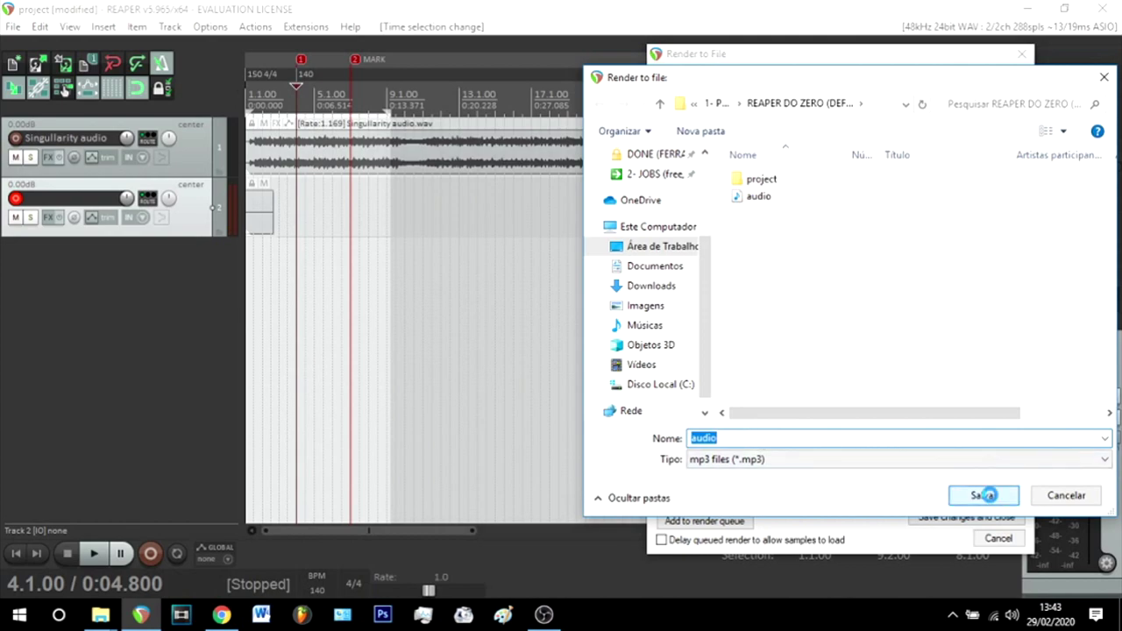
pyautogui.click(610, 313)
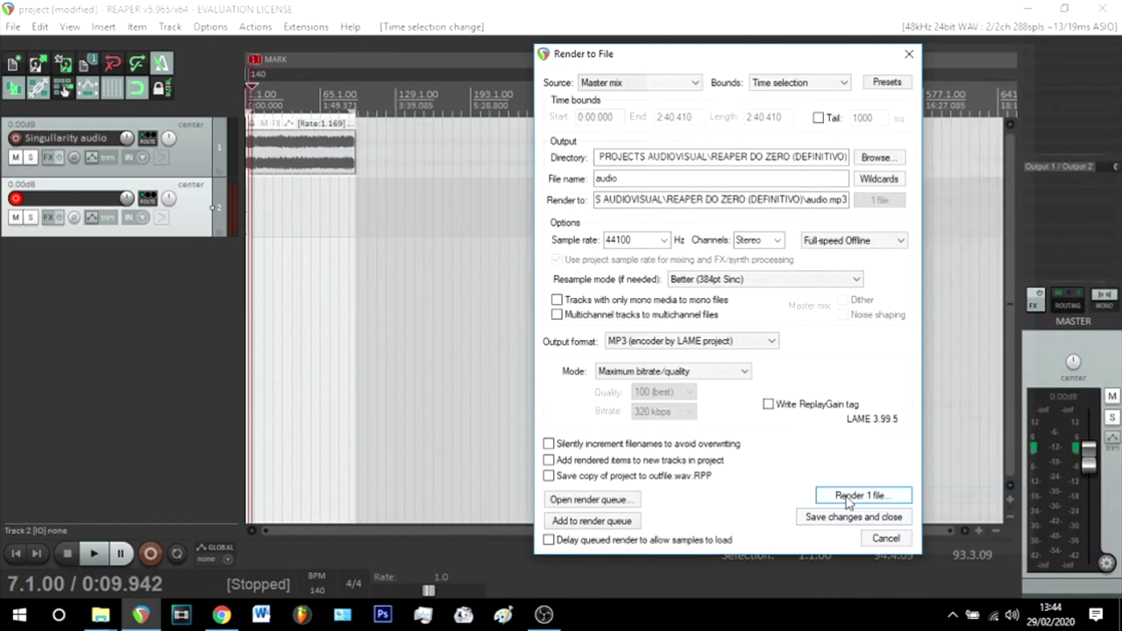
# Render the time selection, overwriting the existing audio.mp3, and set the rendering window to close automatically when finished.
pyautogui.click(859, 496)
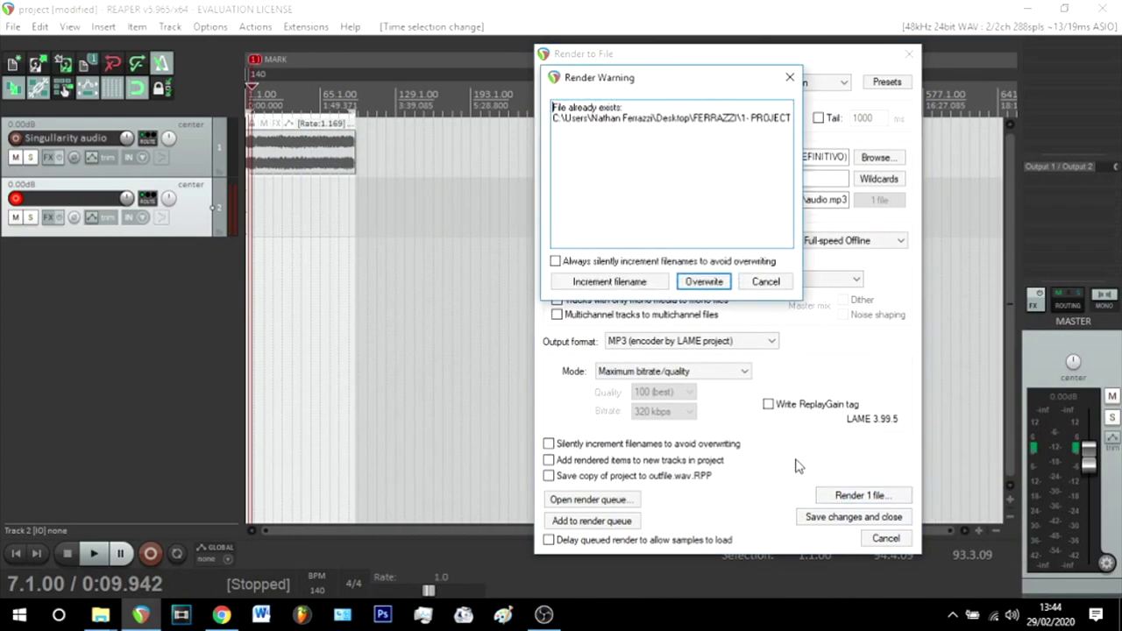
pyautogui.click(710, 283)
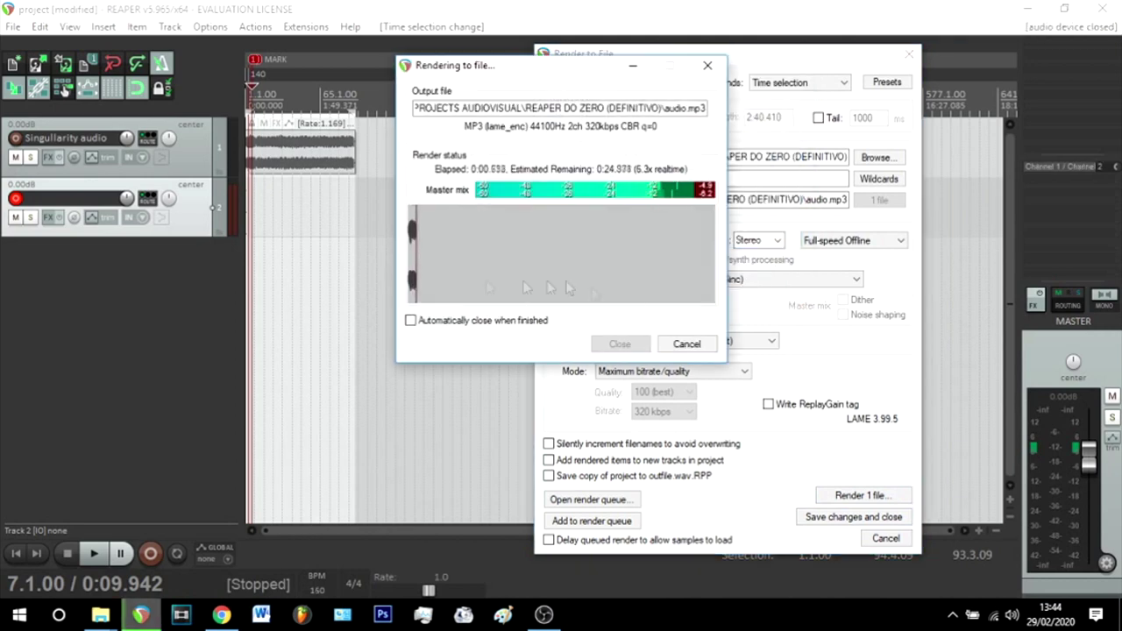
pyautogui.click(500, 321)
pyautogui.click(499, 321)
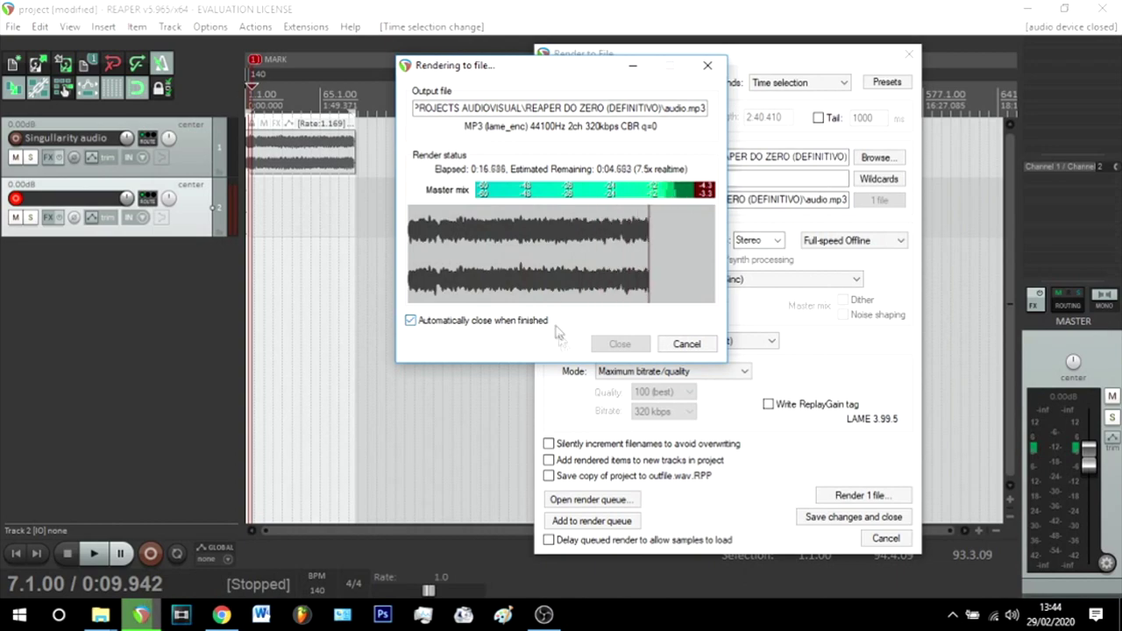
pyautogui.click(526, 323)
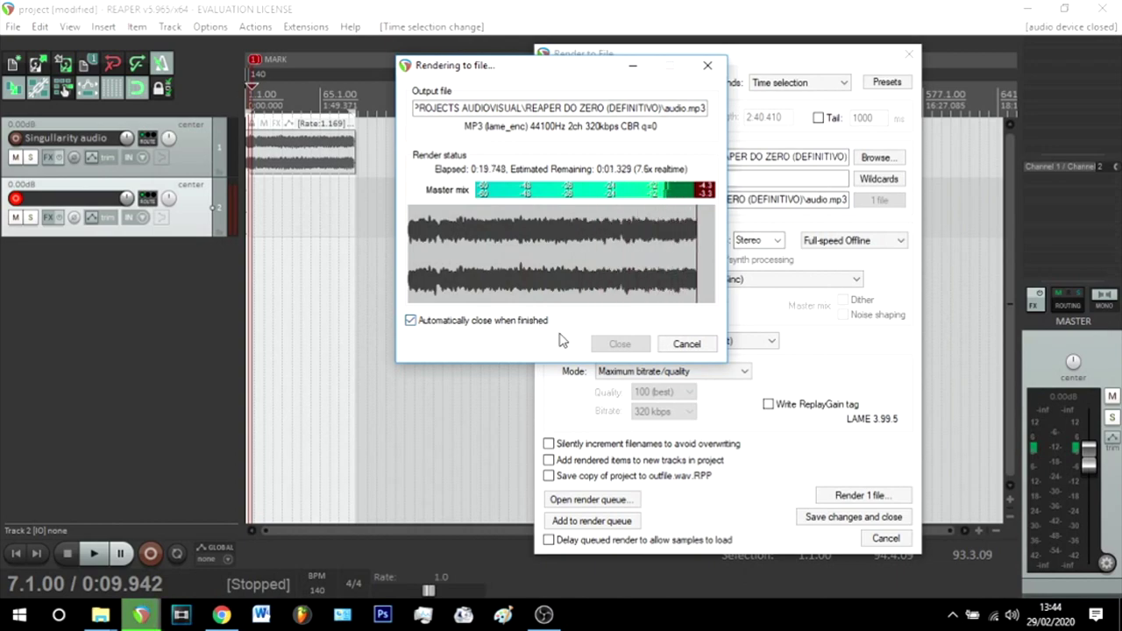